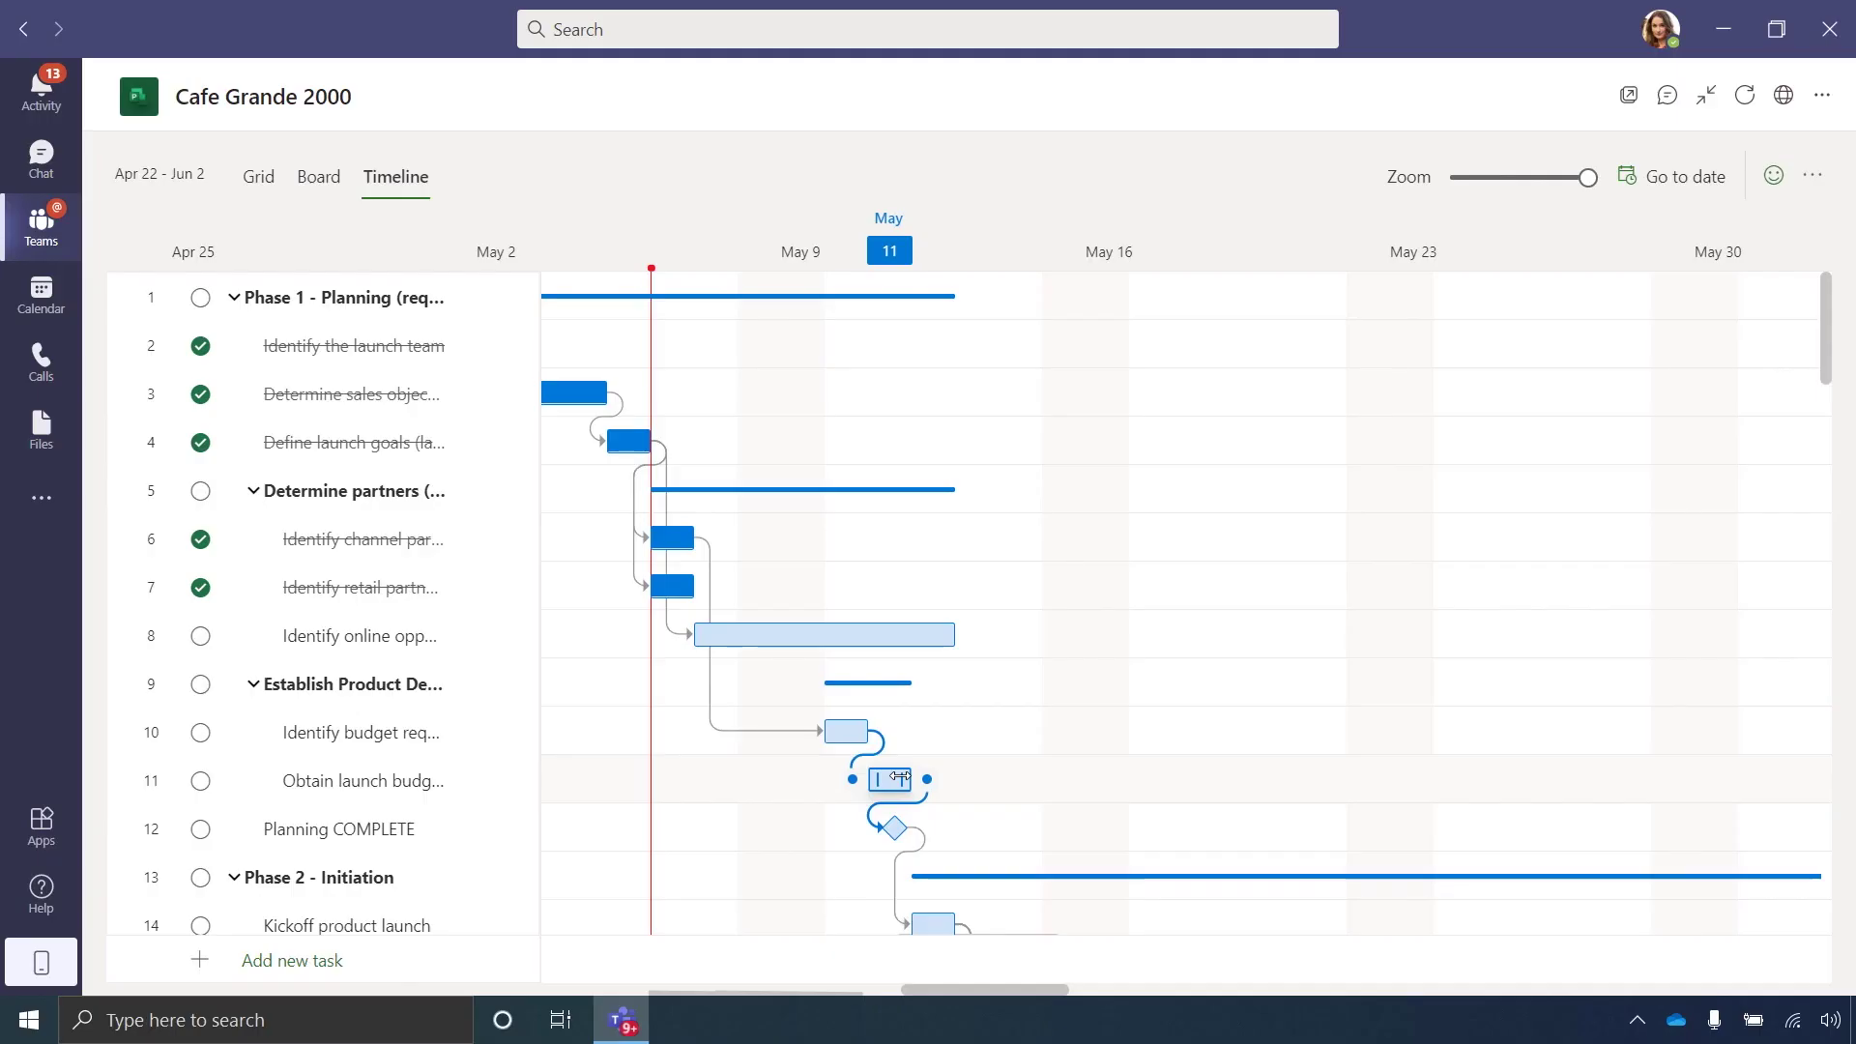
Extend task 11 to a later finish, then view the Bean Fix Store Rebrand timeline for March–April
{"action": "left_click_drag", "start_coordinate": [899, 778], "coordinate": [1127, 778]}
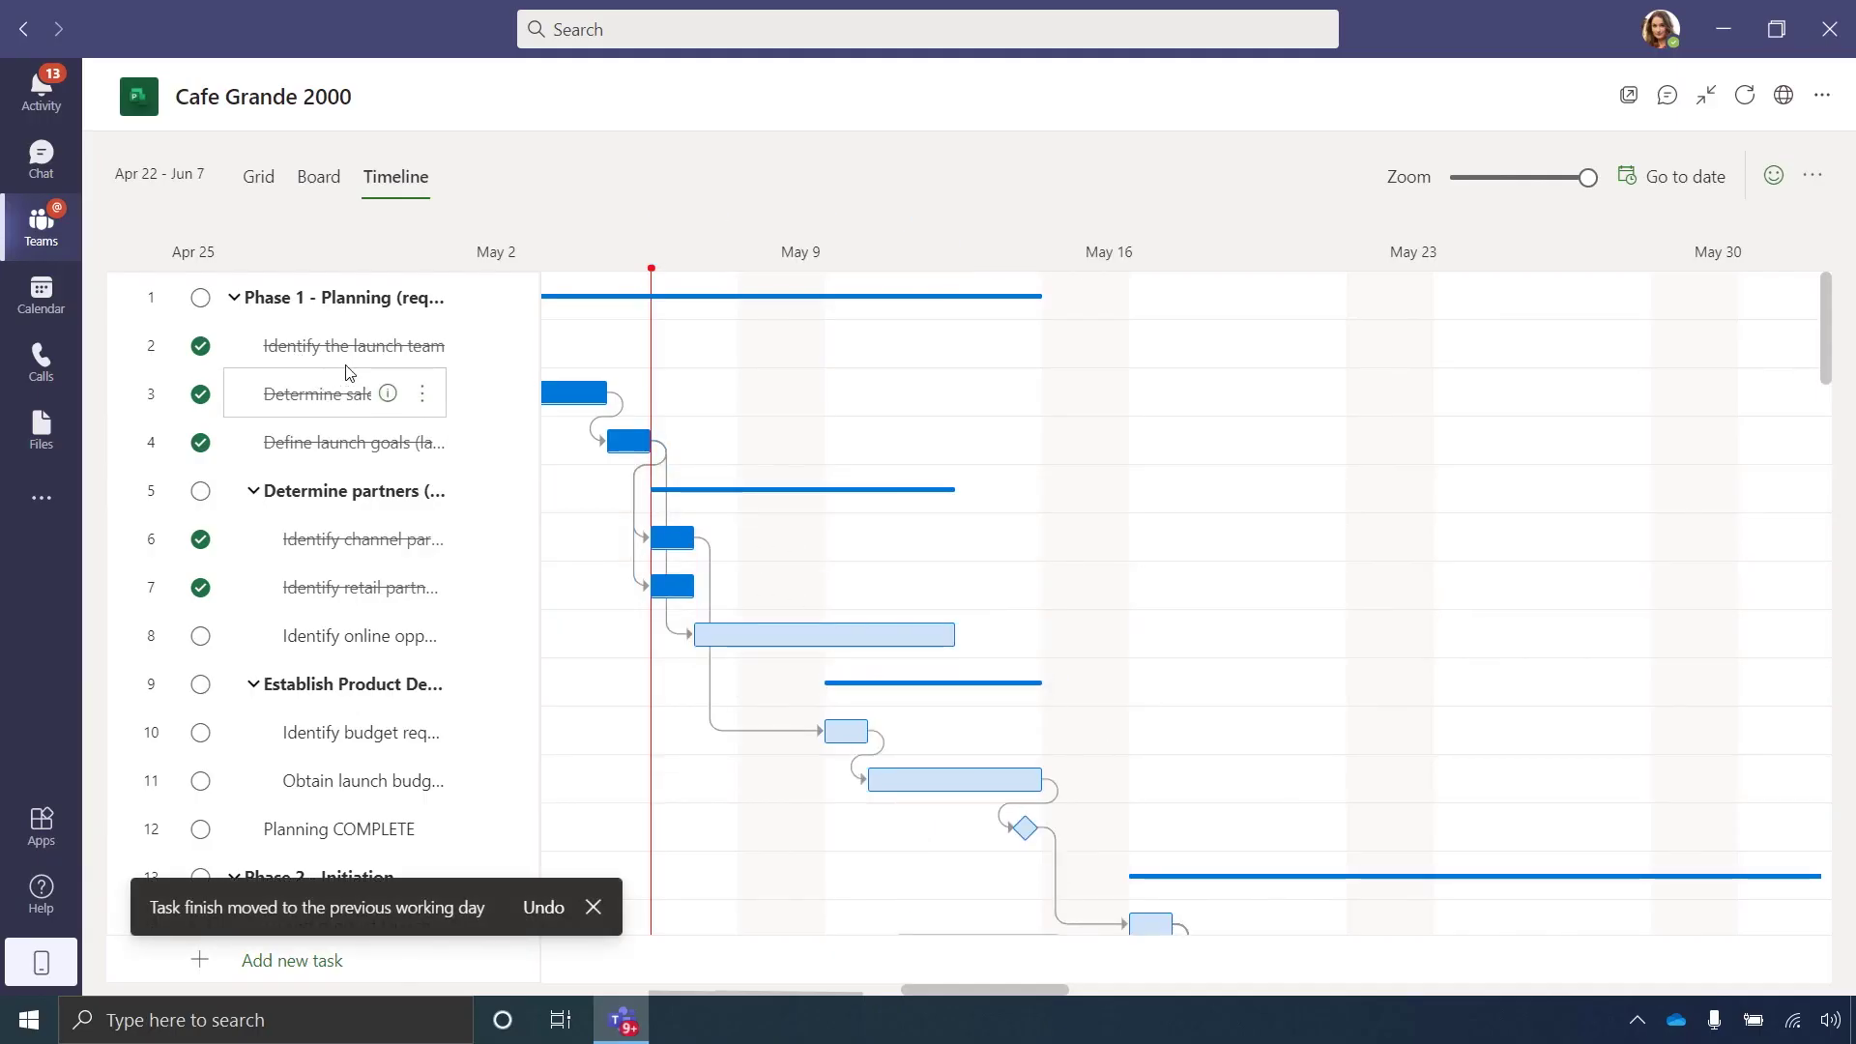
{"action": "scroll", "coordinate": [802, 677], "scroll_direction": "down", "scroll_amount": 2}
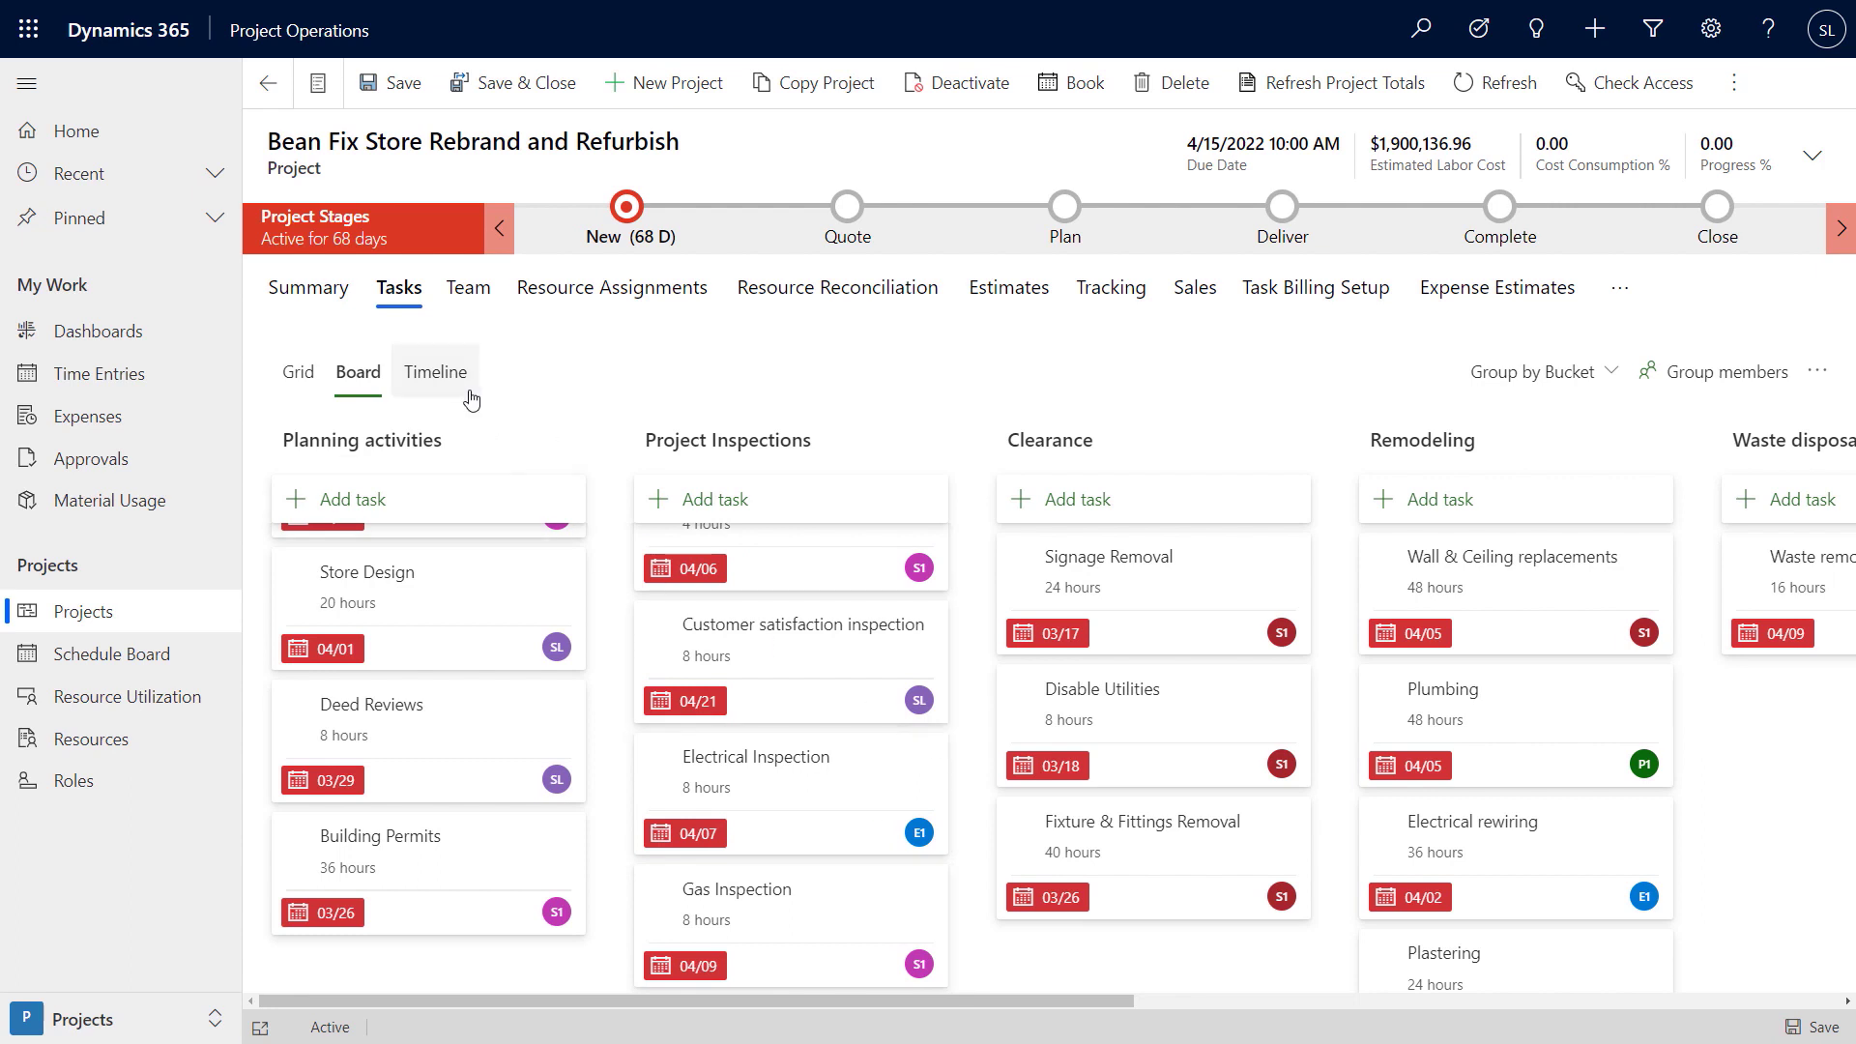
{"action": "left_click", "coordinate": [471, 398]}
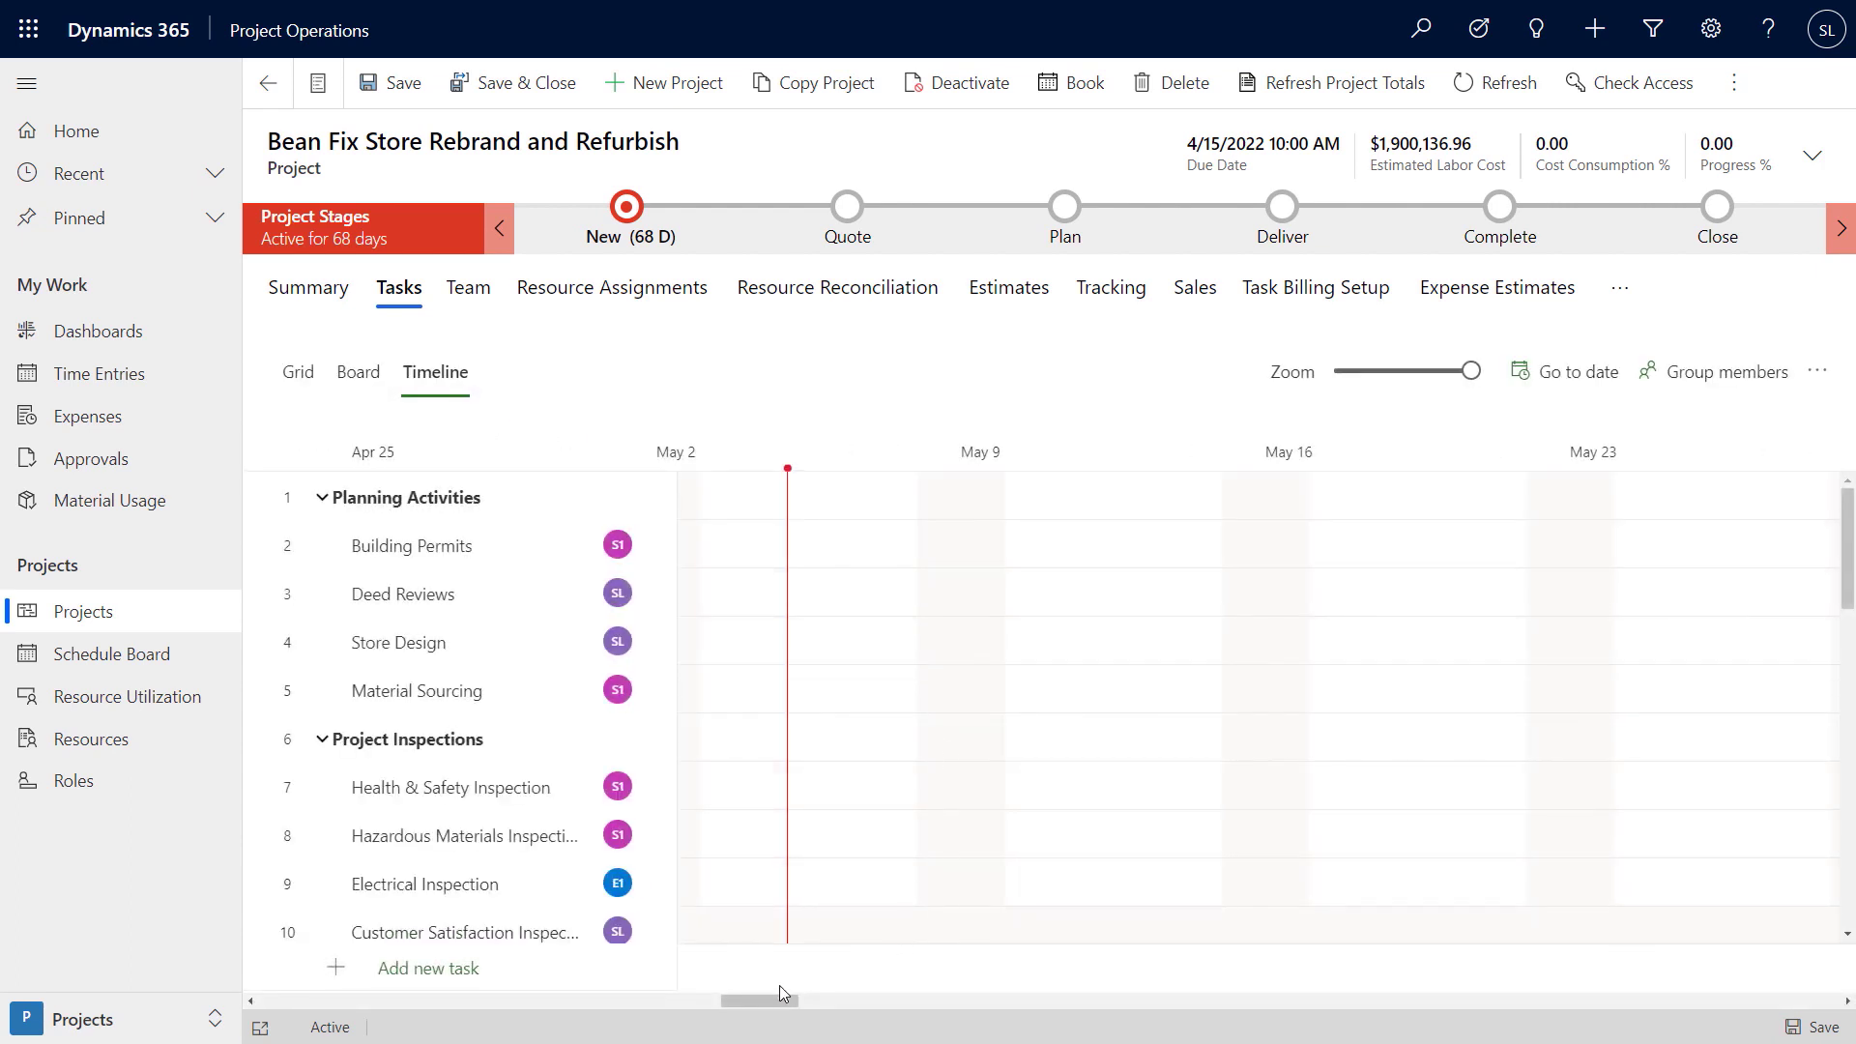
{"action": "left_click_drag", "start_coordinate": [783, 996], "coordinate": [692, 1004]}
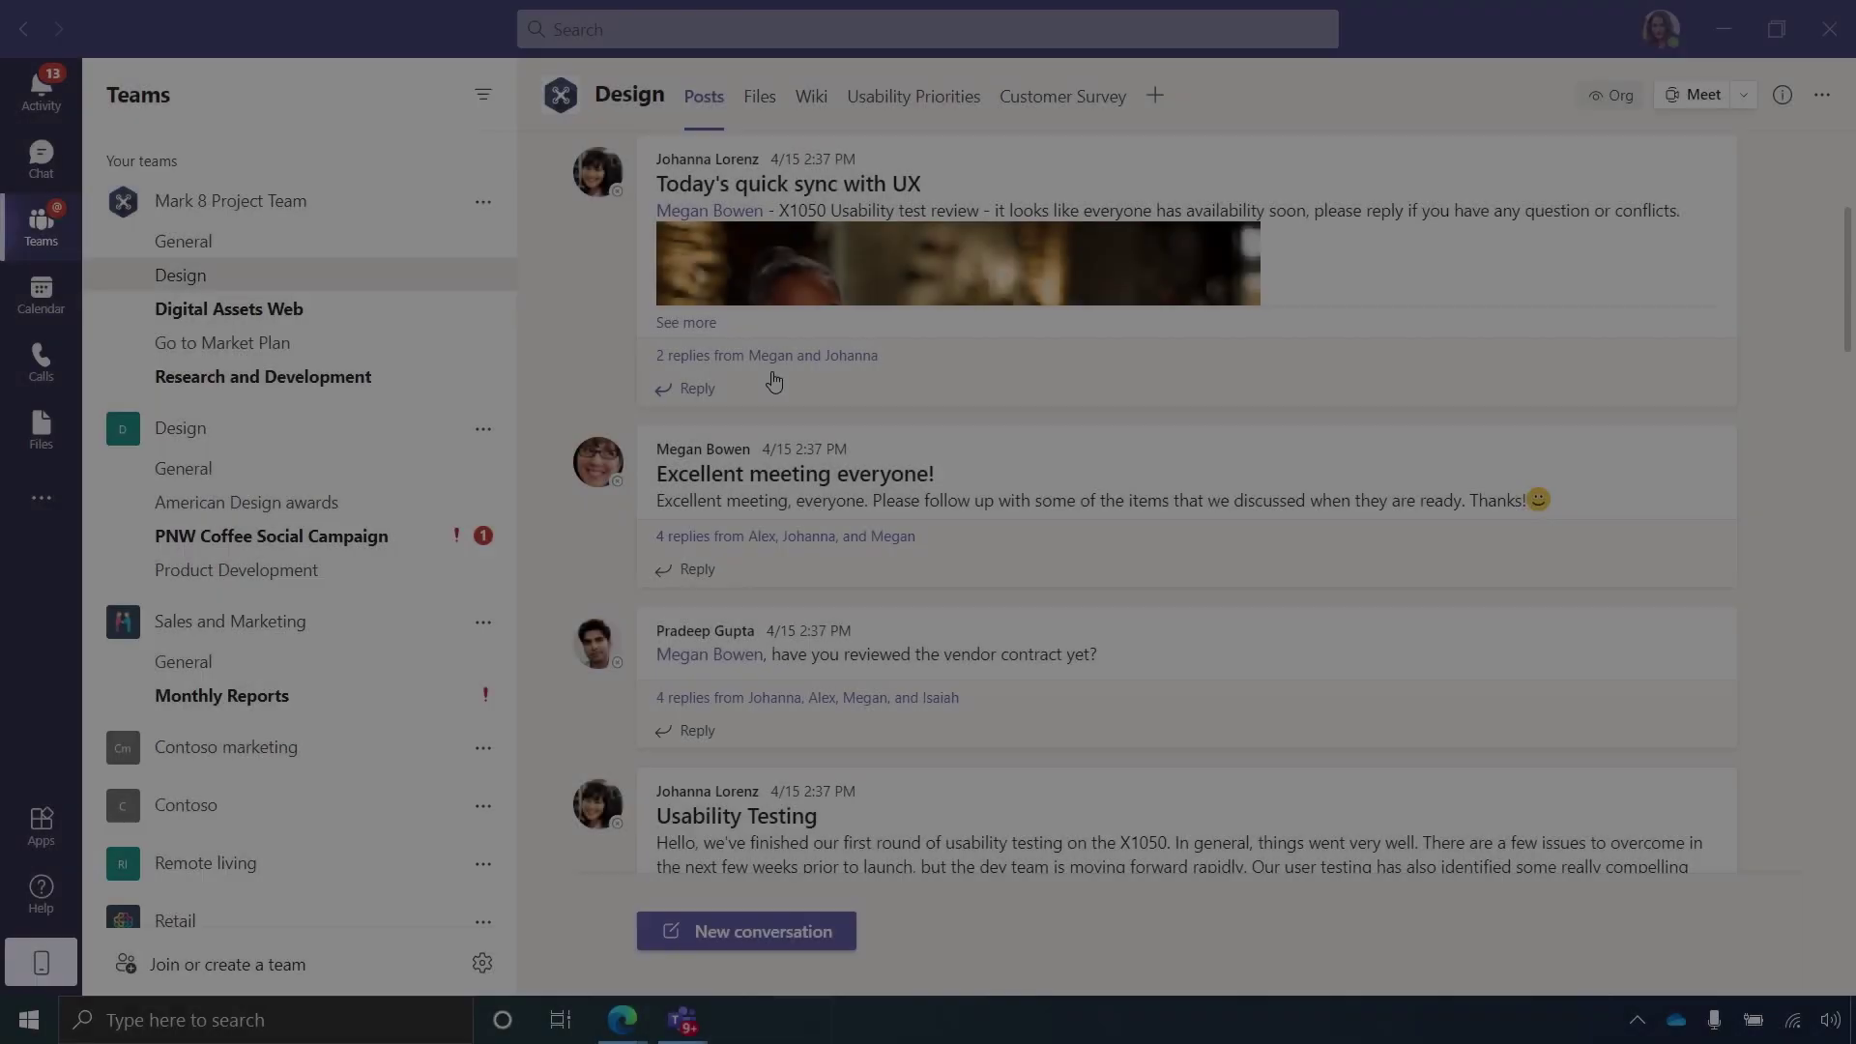
Add a Project tab to the Design channel that creates a new project called Marketing Plan
{"action": "mouse_move", "coordinate": [1118, 137]}
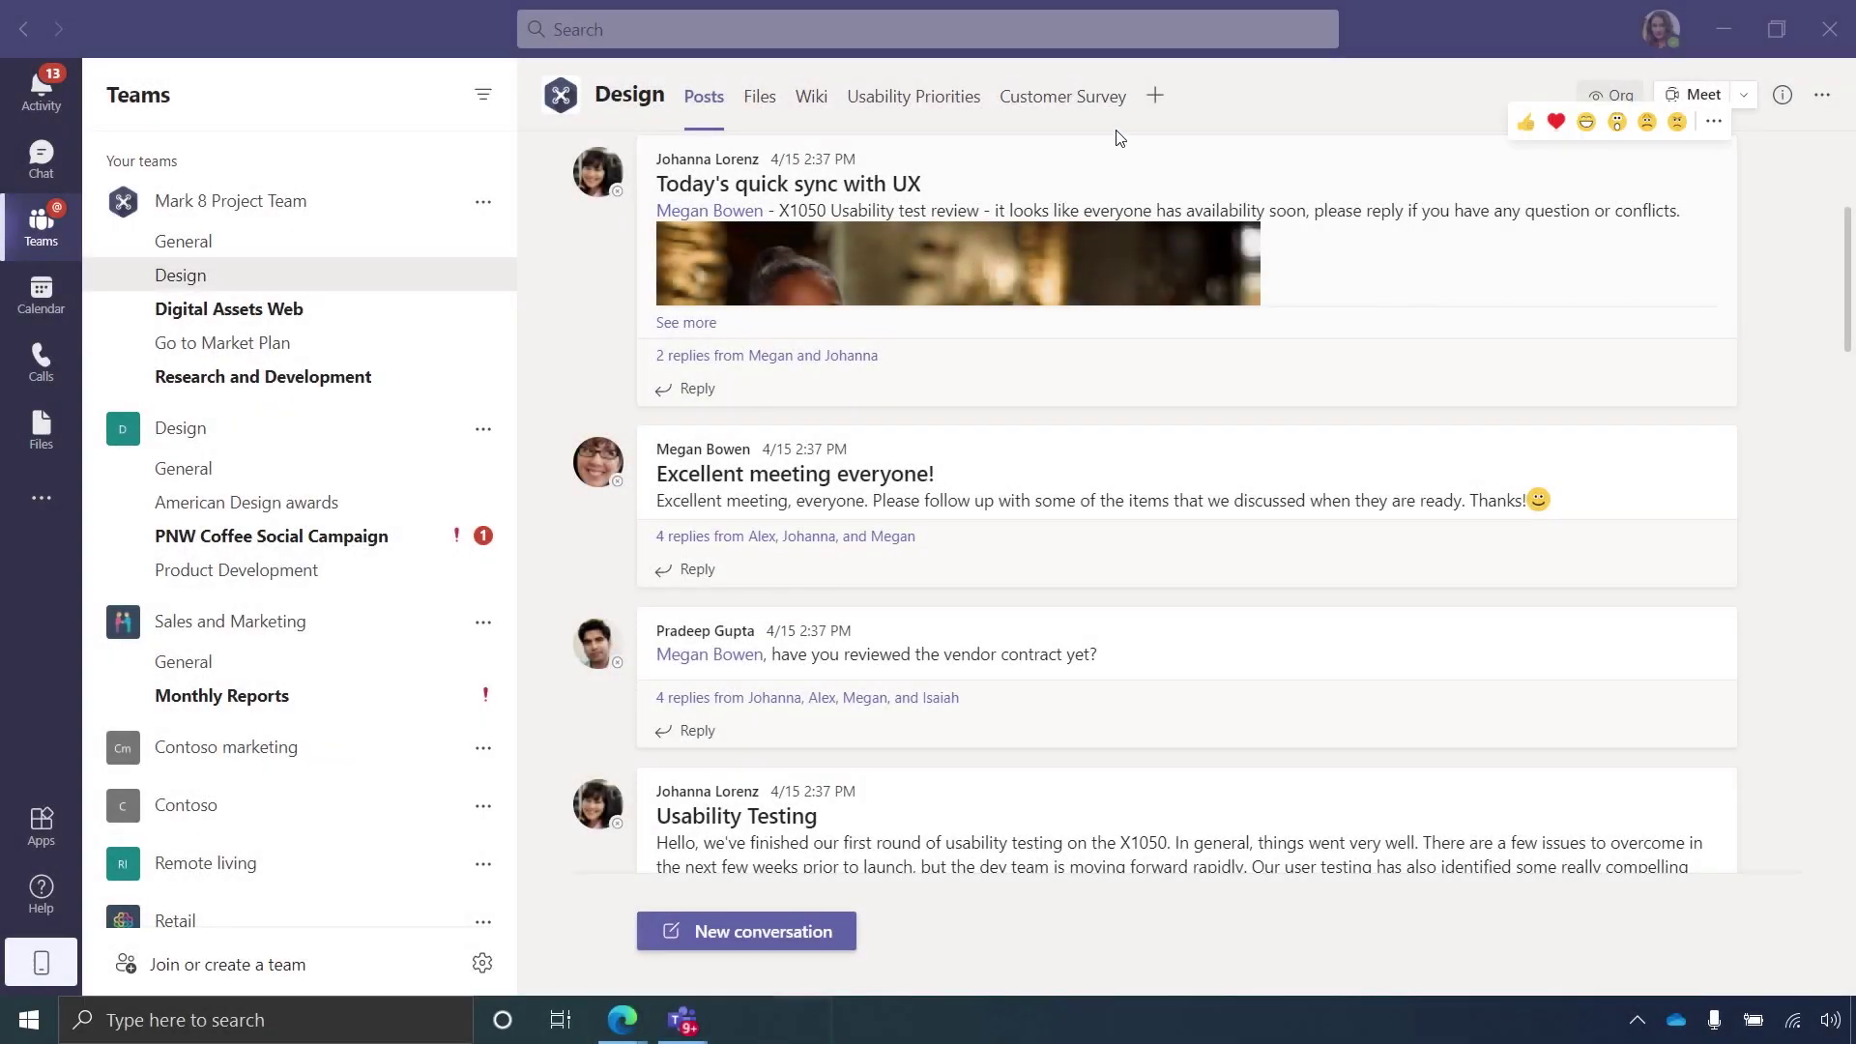
{"action": "left_click", "coordinate": [1158, 96]}
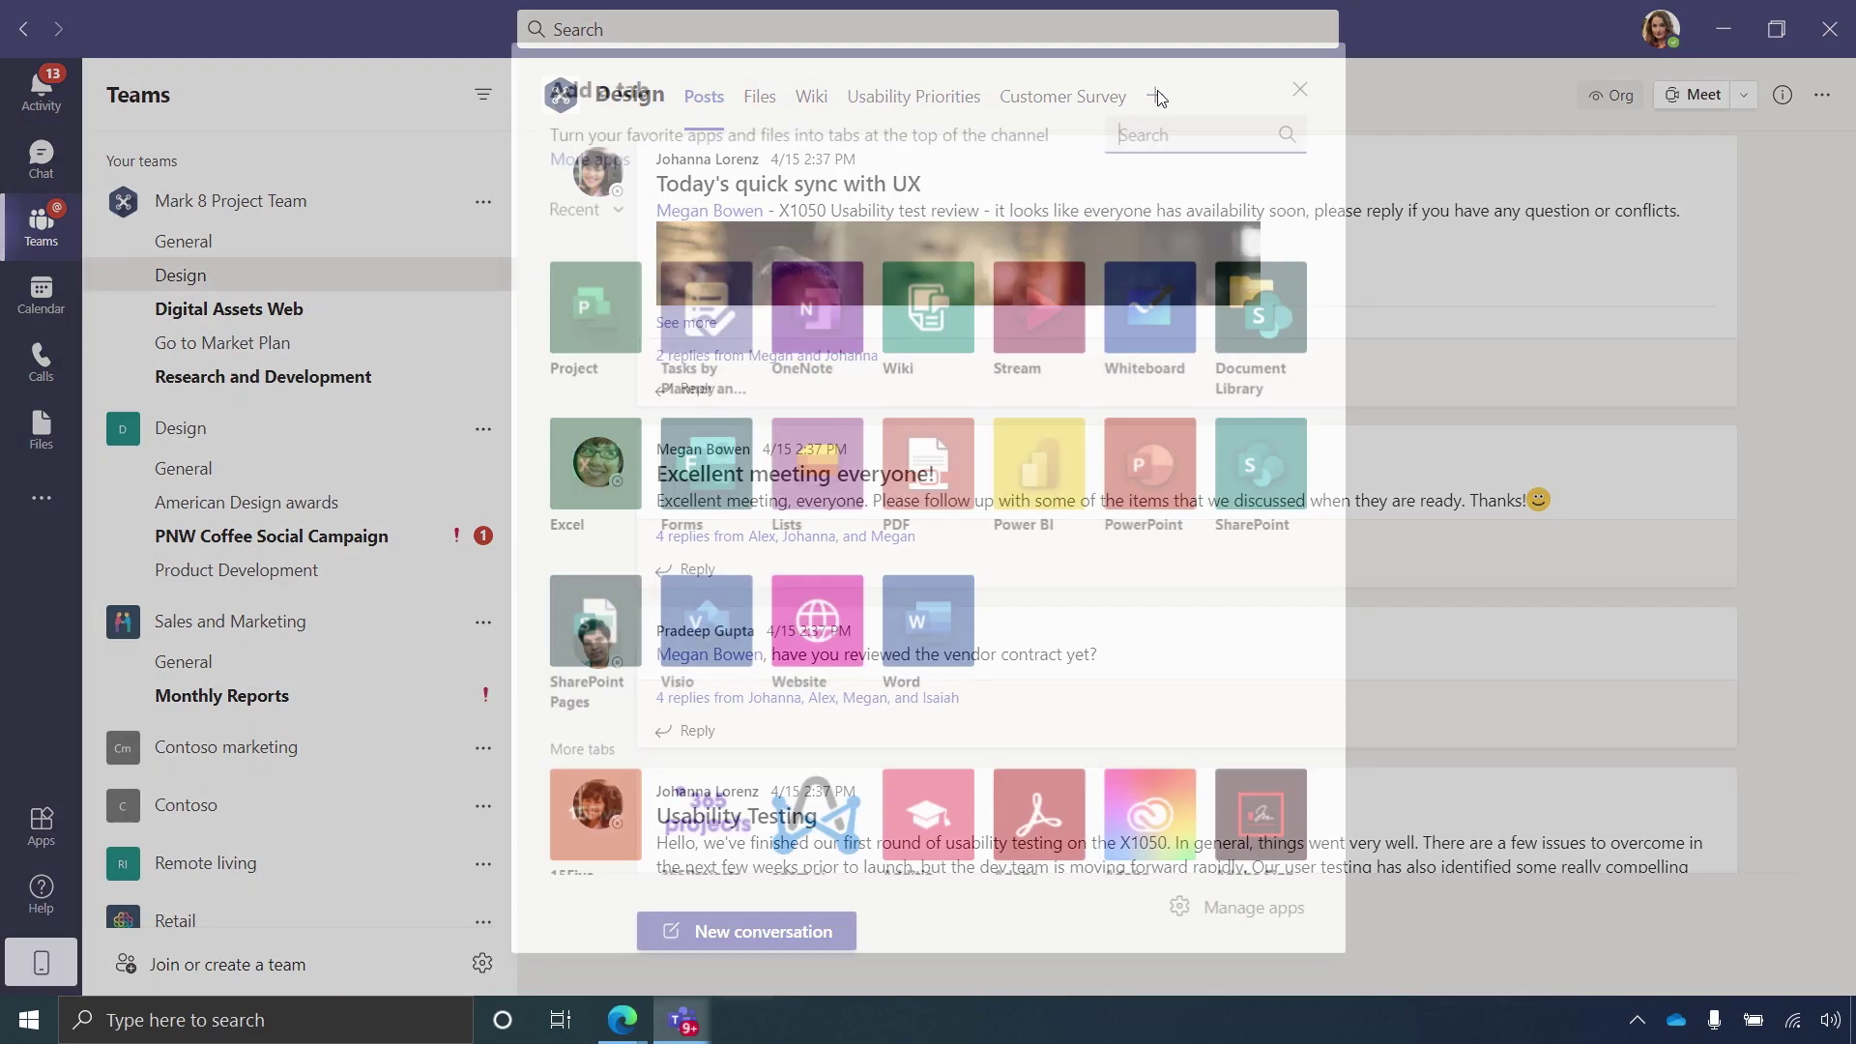
{"action": "left_click", "coordinate": [602, 305]}
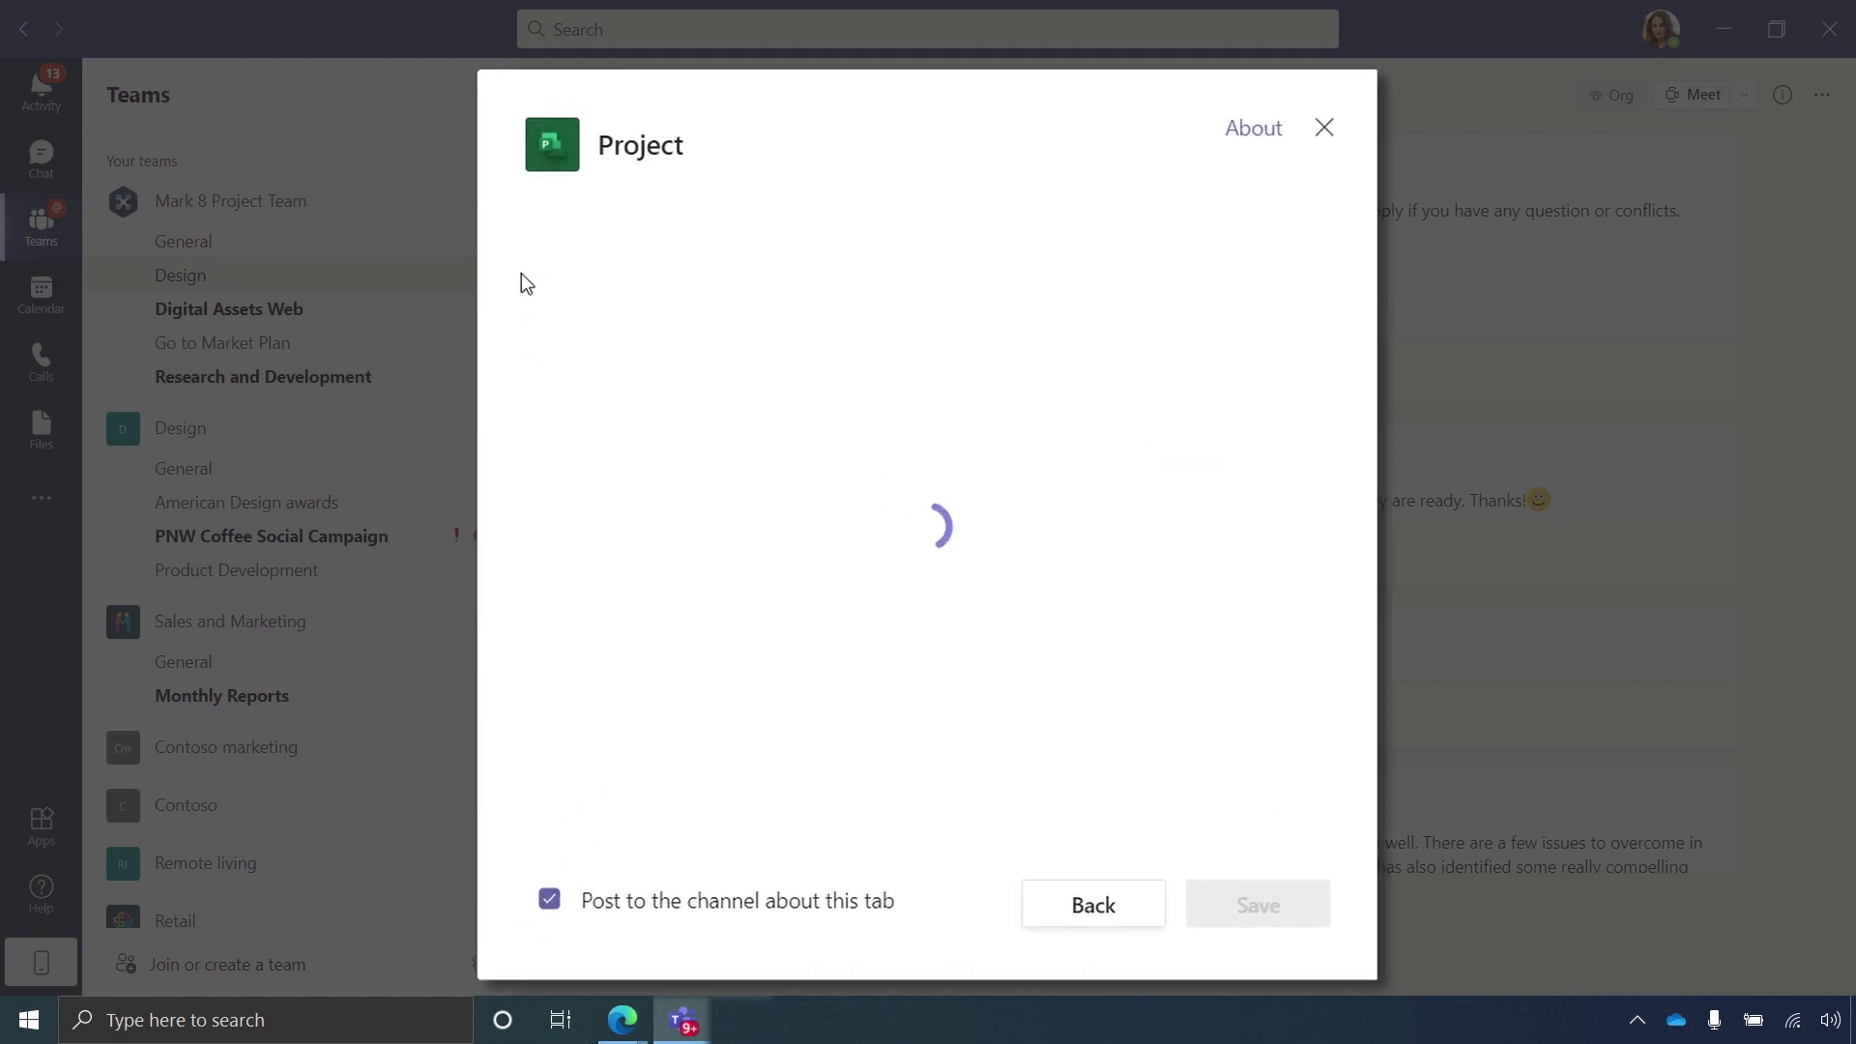
{"action": "left_click", "coordinate": [674, 401]}
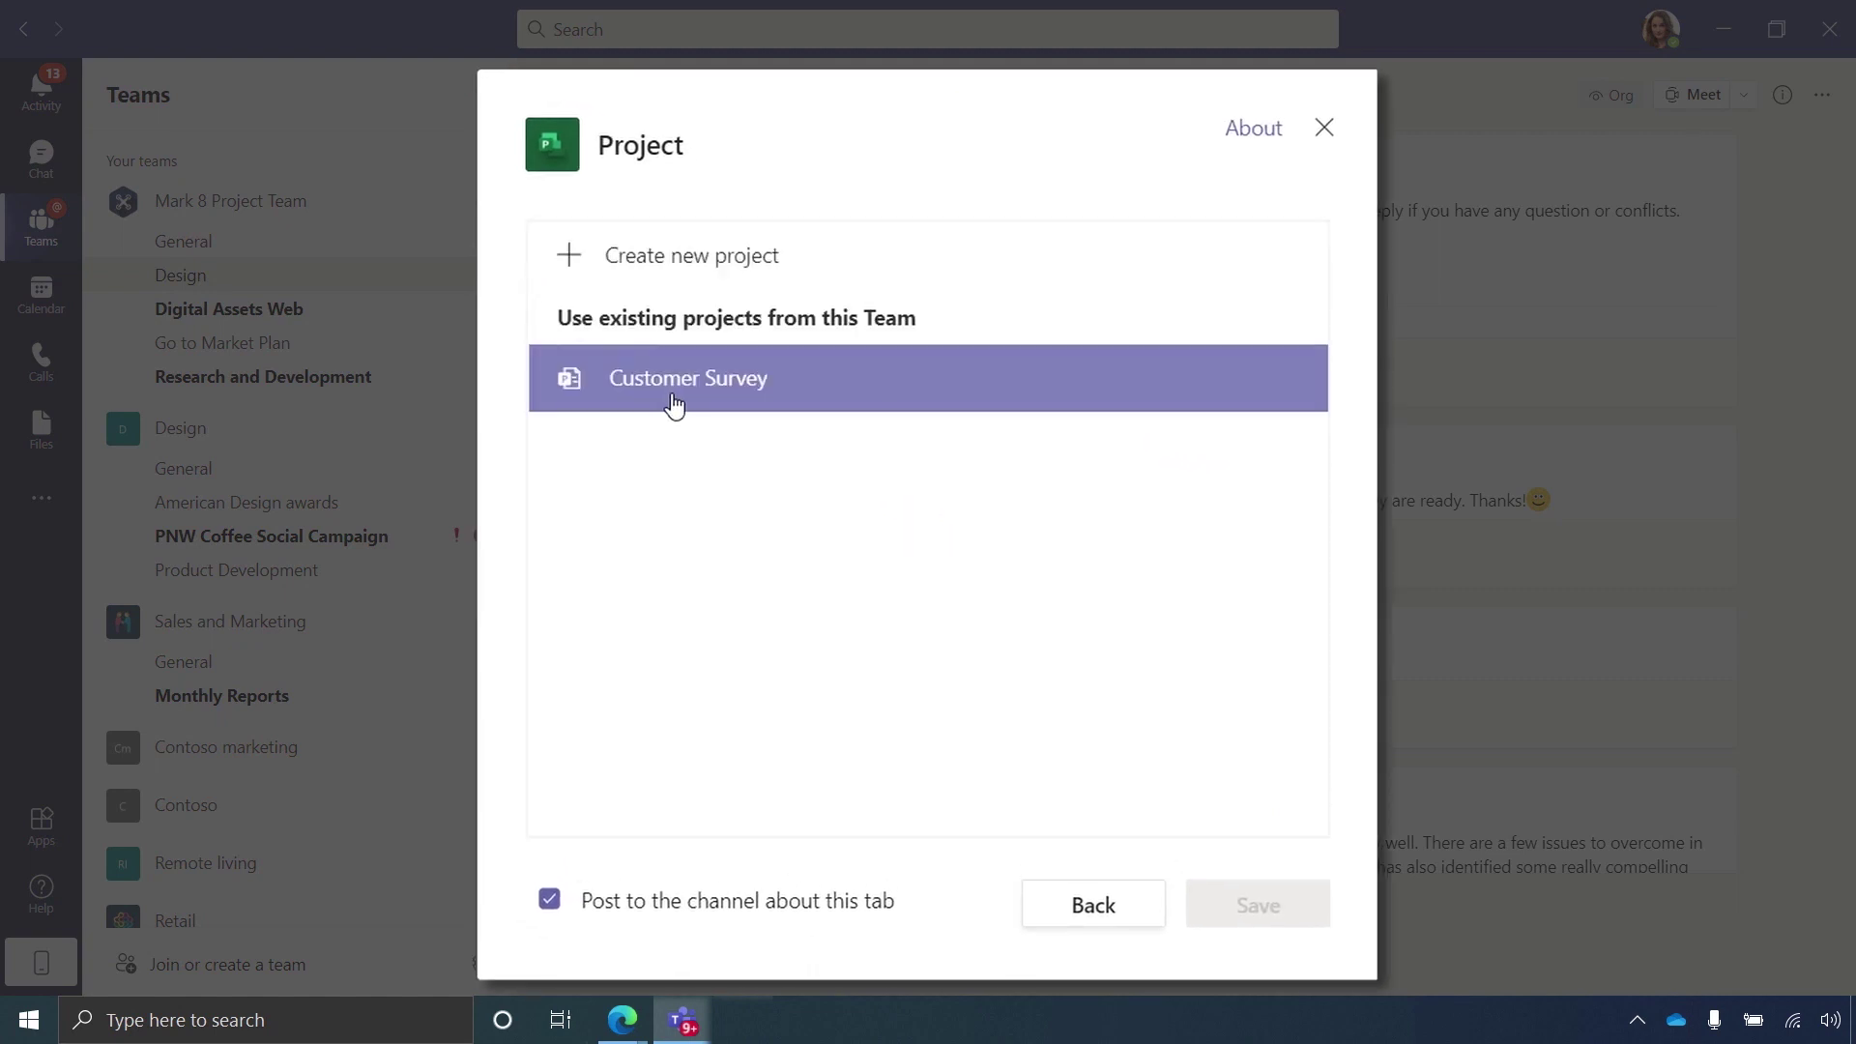
{"action": "left_click", "coordinate": [682, 258]}
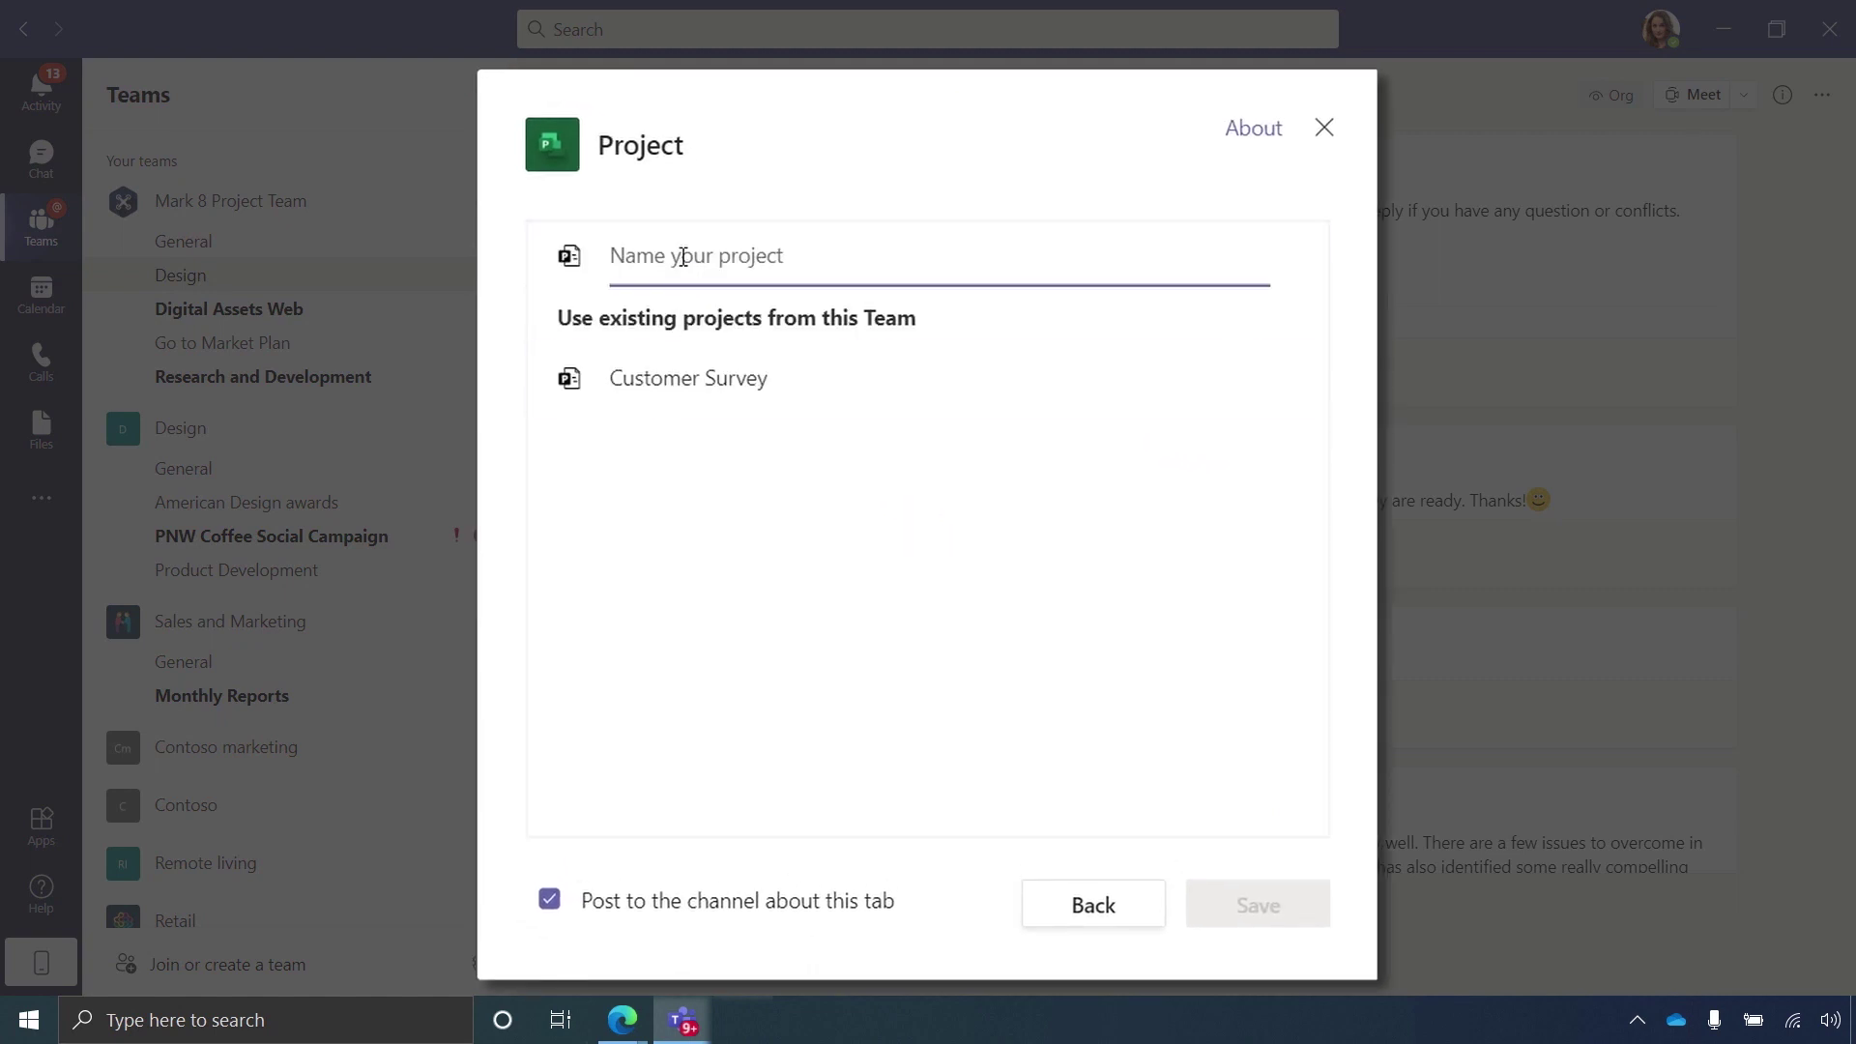
{"action": "type", "text": "Mare"}
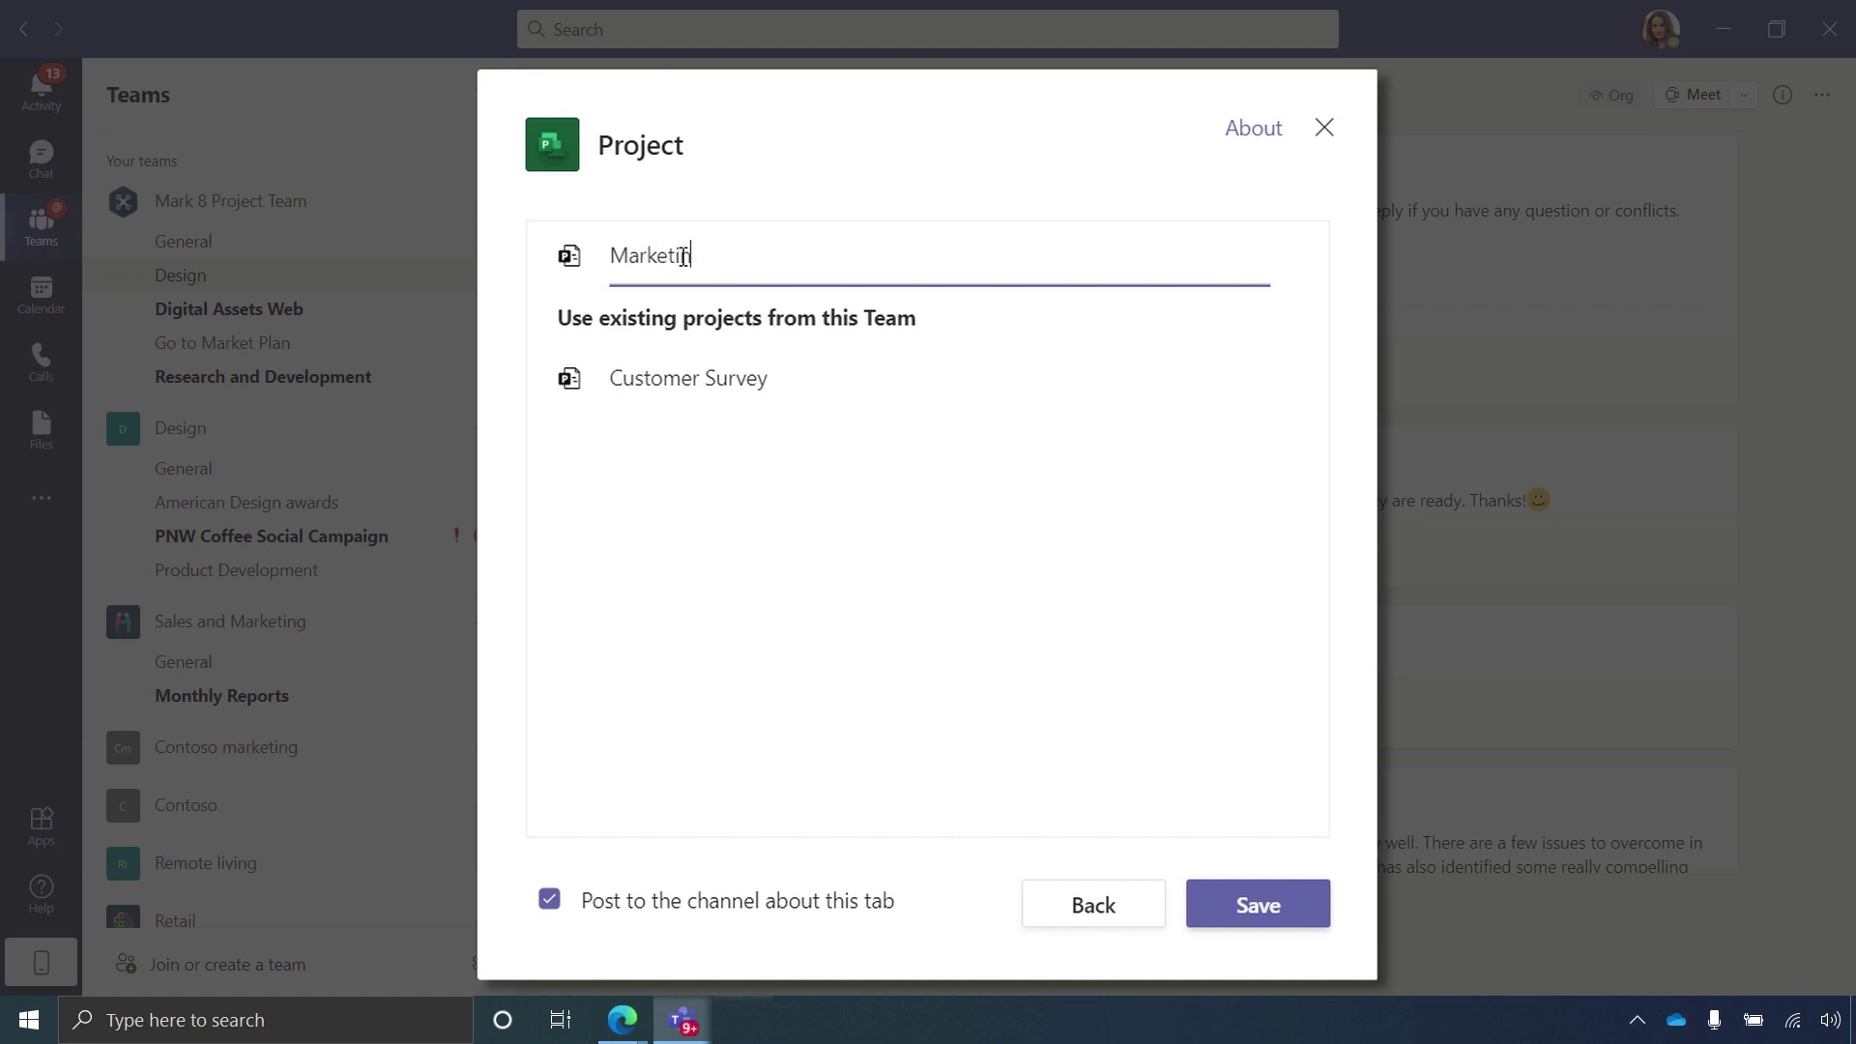
{"action": "left_click", "coordinate": [1251, 901]}
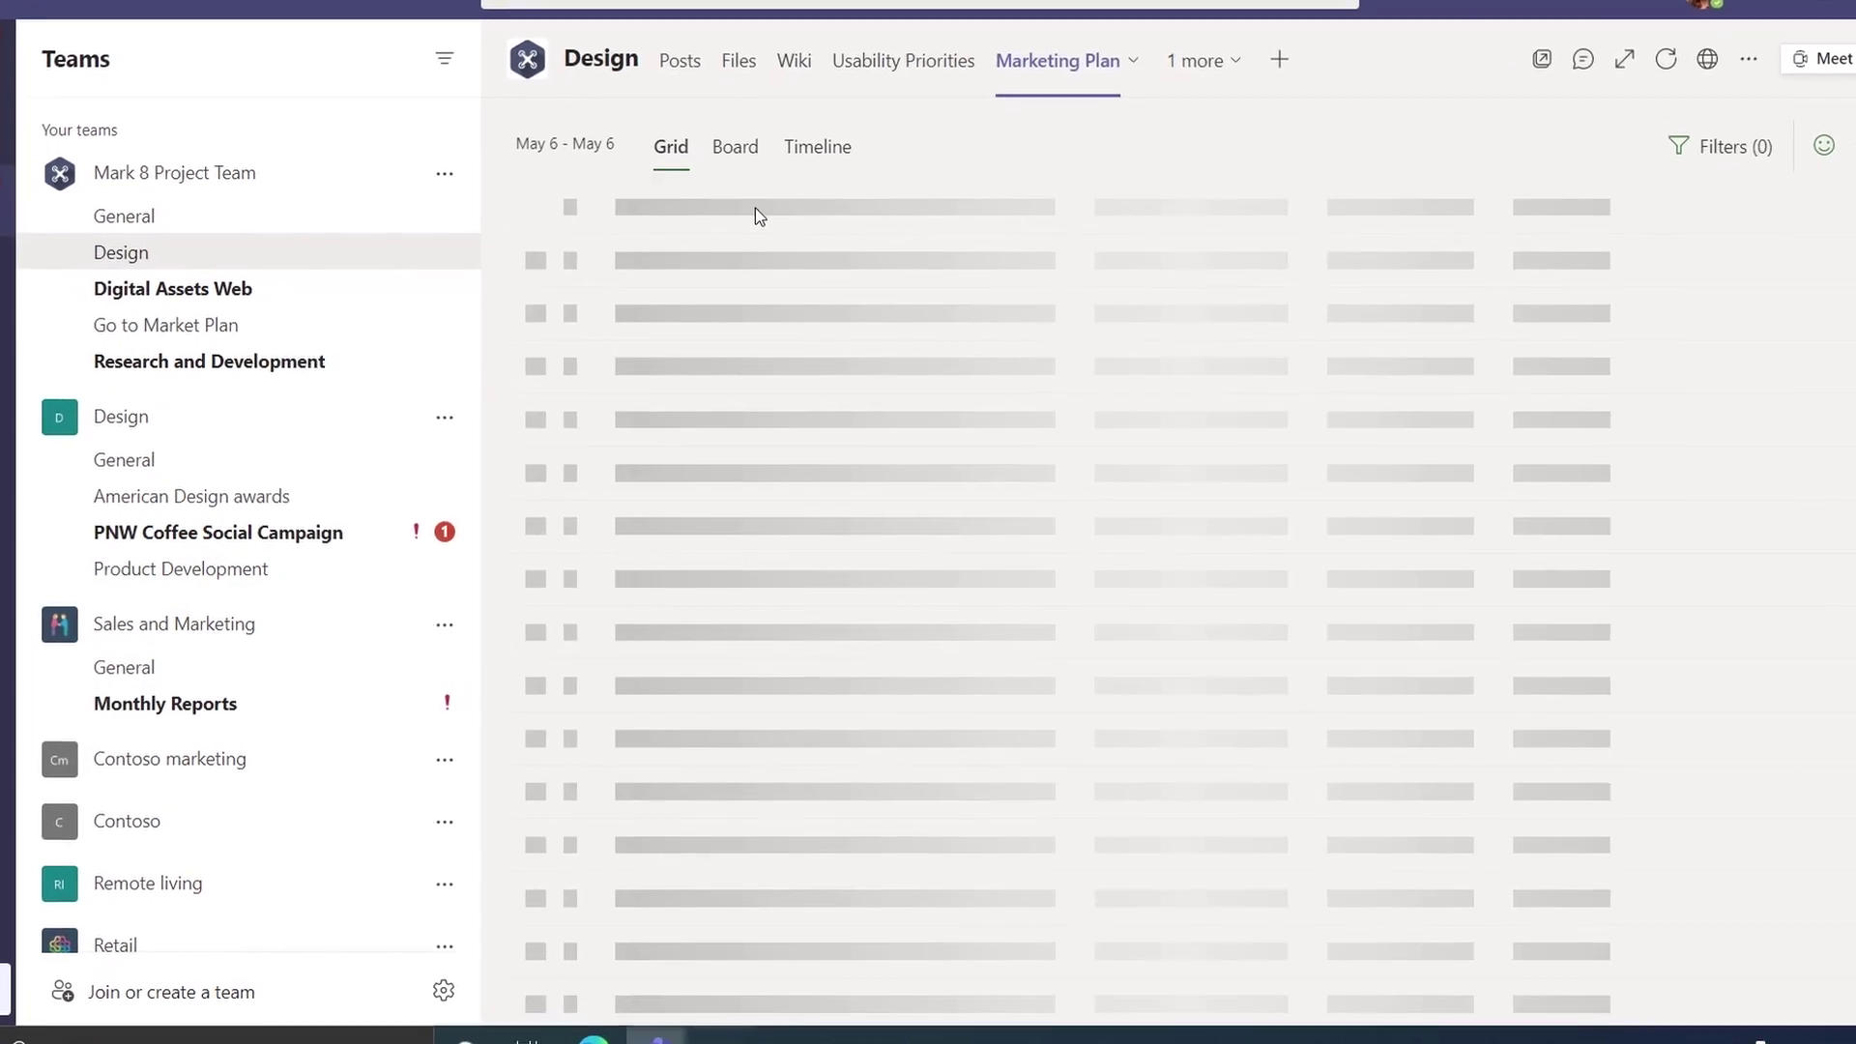
Add the tasks Email campaign, Audience profile and Storyboard to the Marketing Plan grid
{"action": "left_click", "coordinate": [720, 267]}
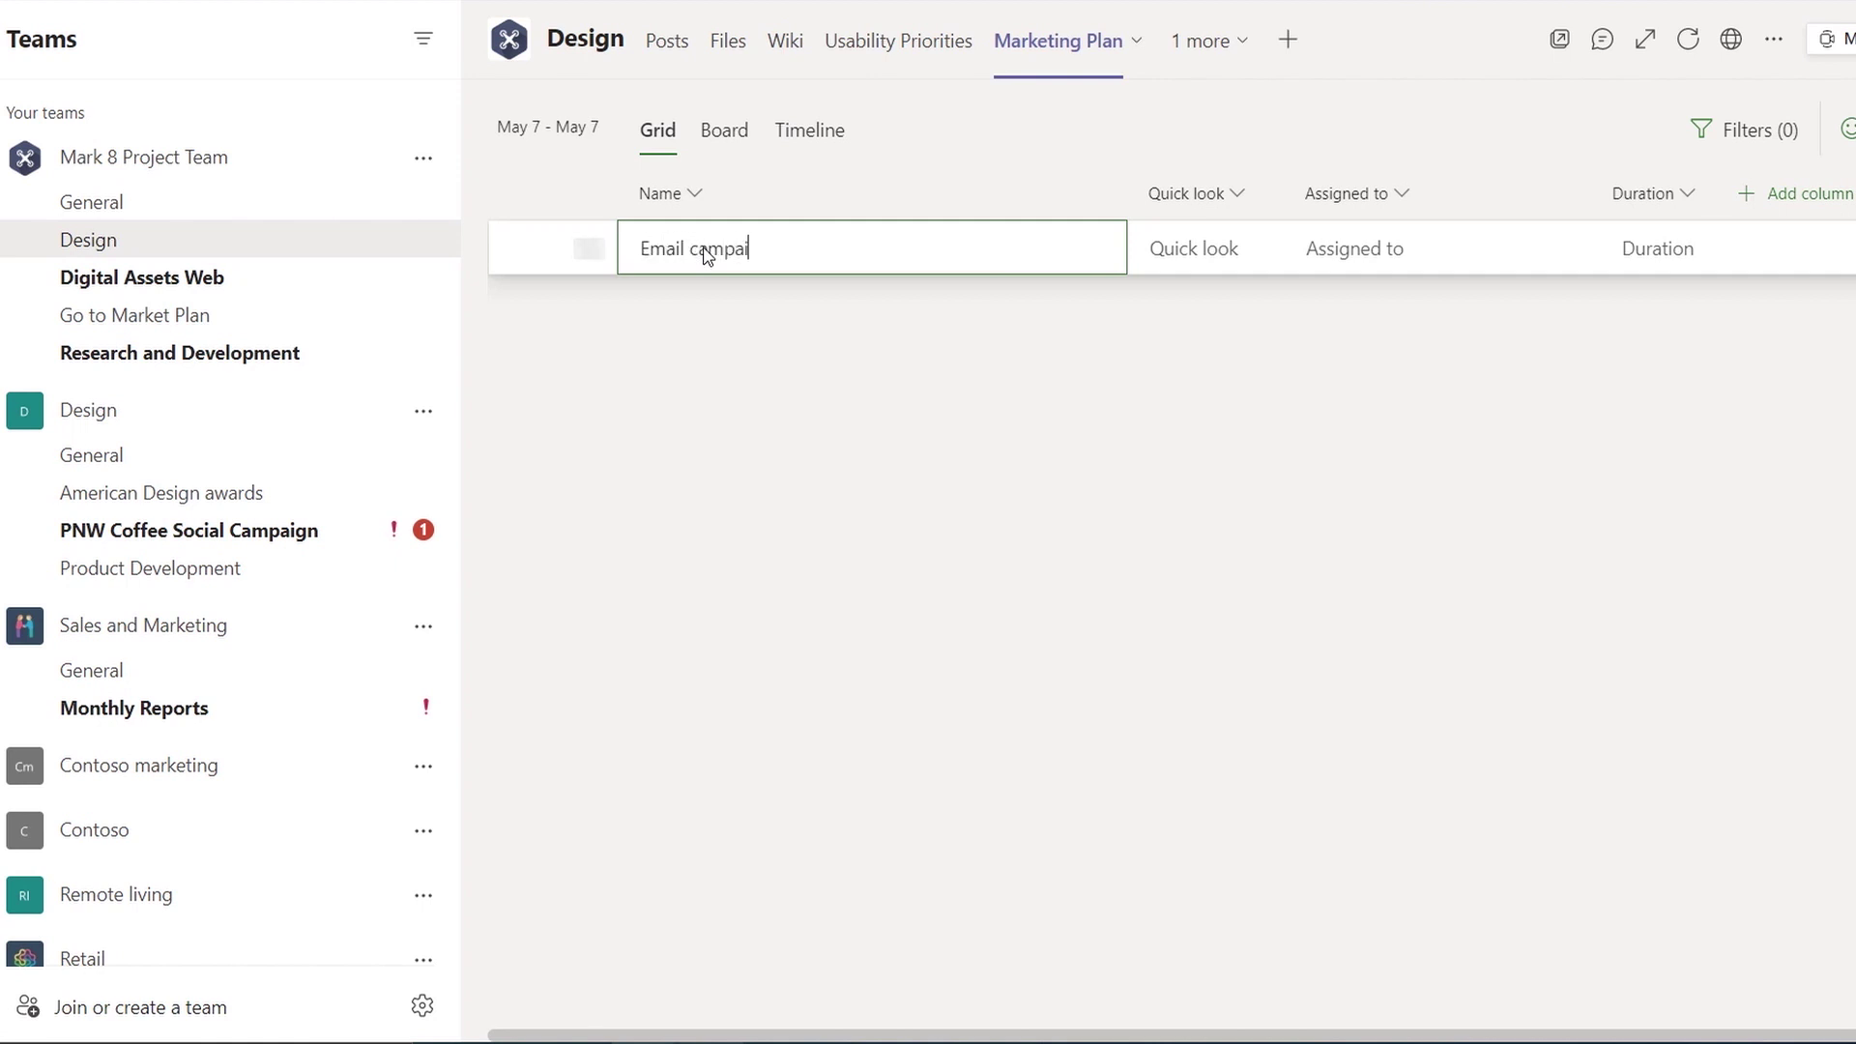
{"action": "key", "text": "Return"}
{"action": "type", "text": "Audience profile"}
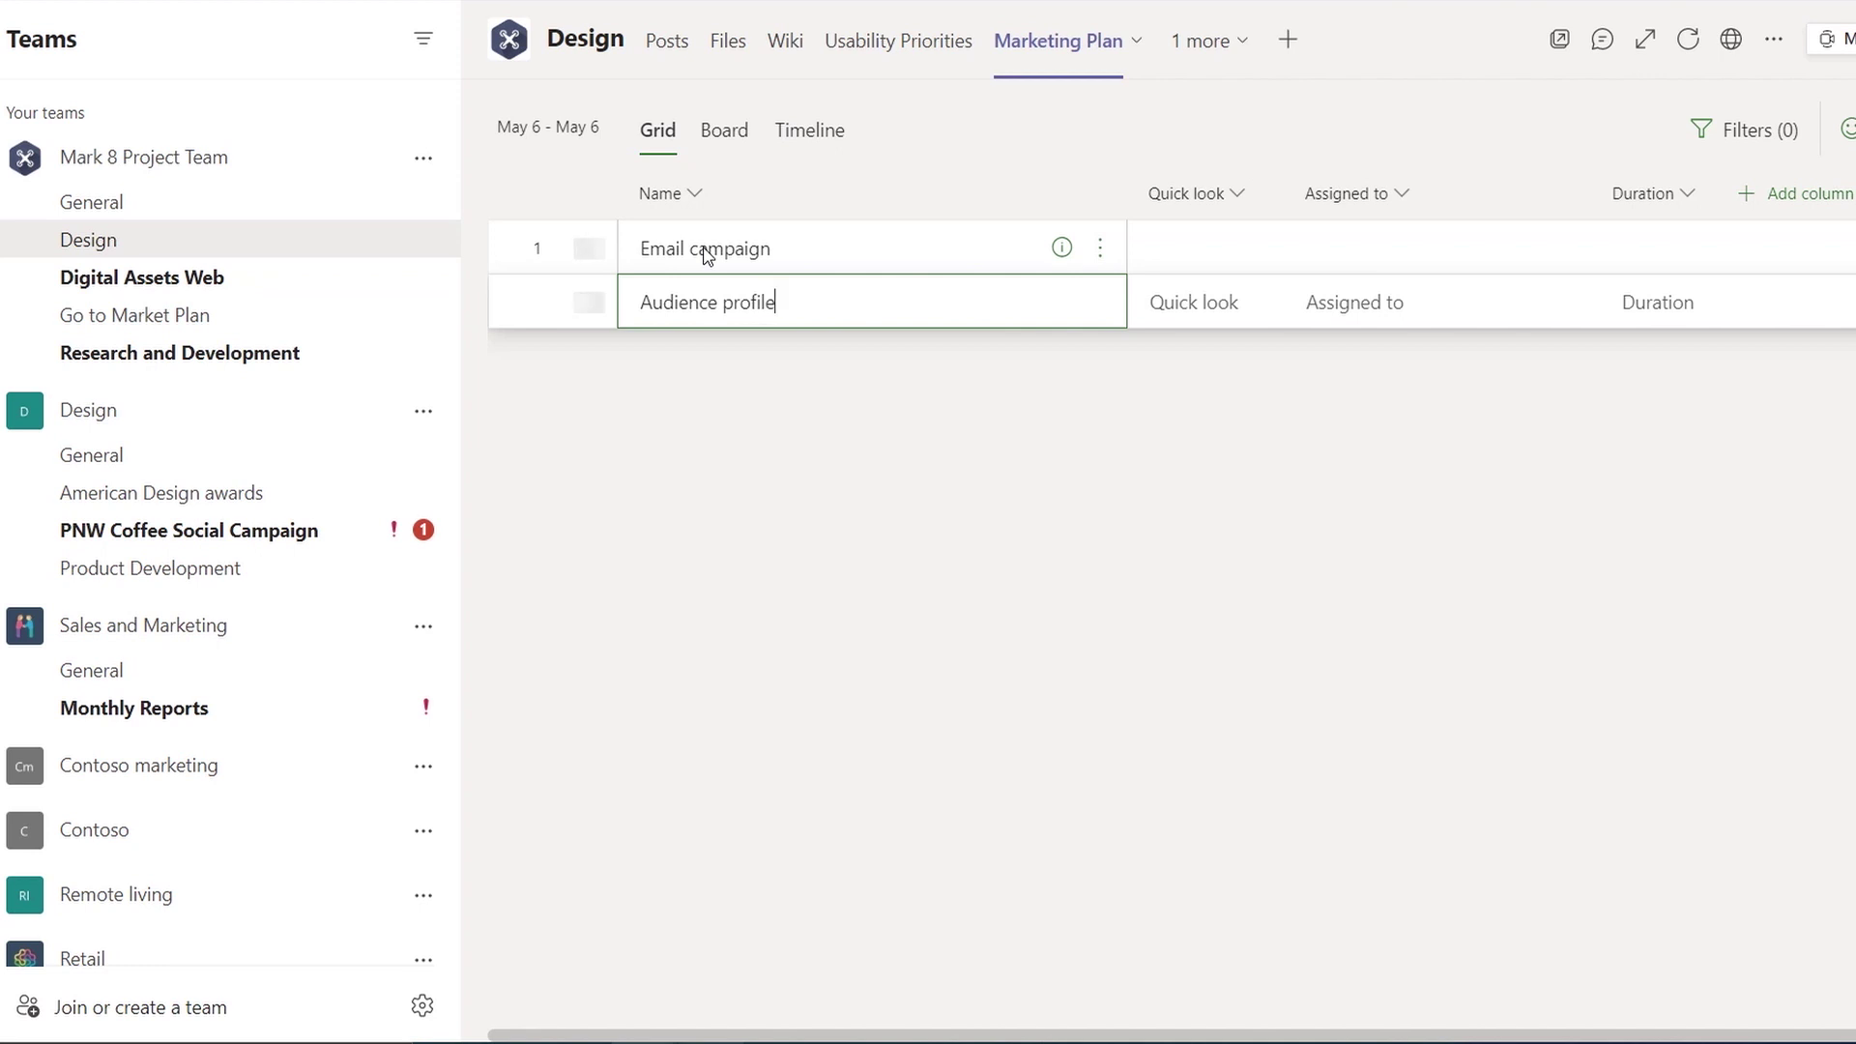
{"action": "key", "text": "Return"}
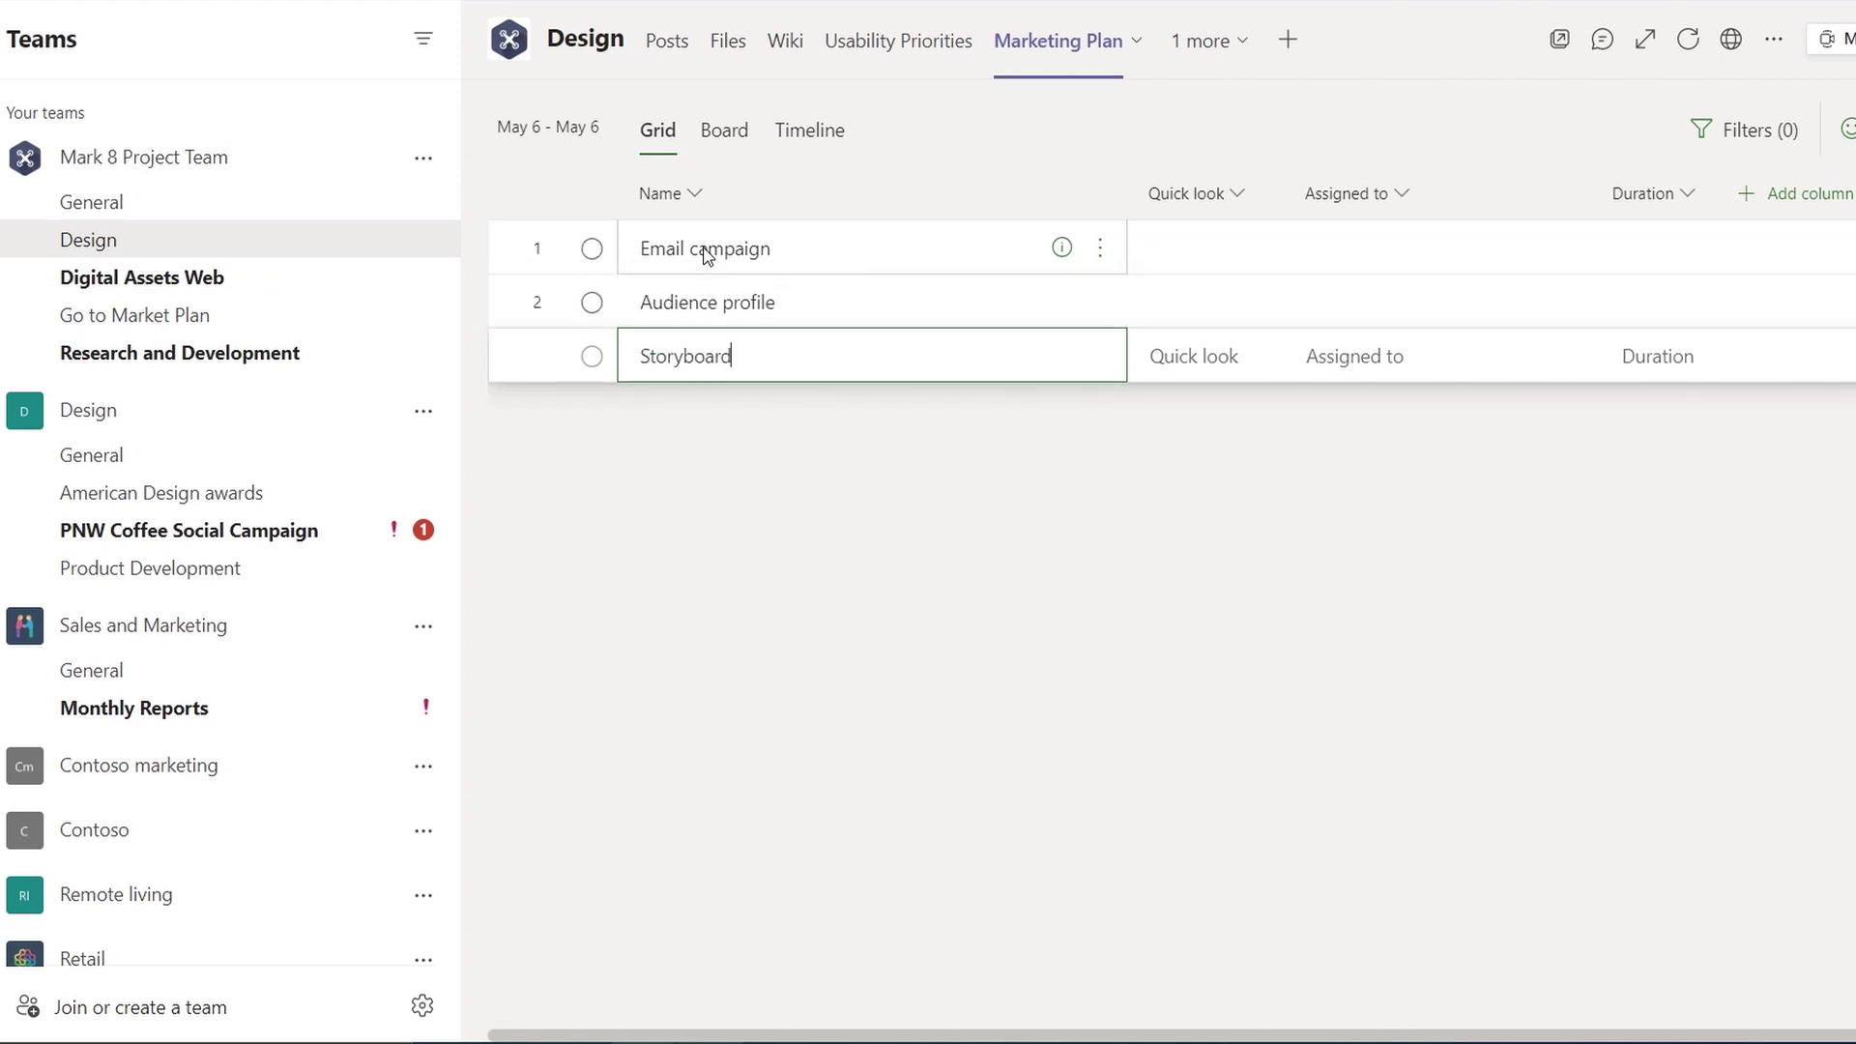
{"action": "key", "text": "Return"}
Make Audience profile and Storyboard subtasks of Email campaign
{"action": "left_click", "coordinate": [731, 294]}
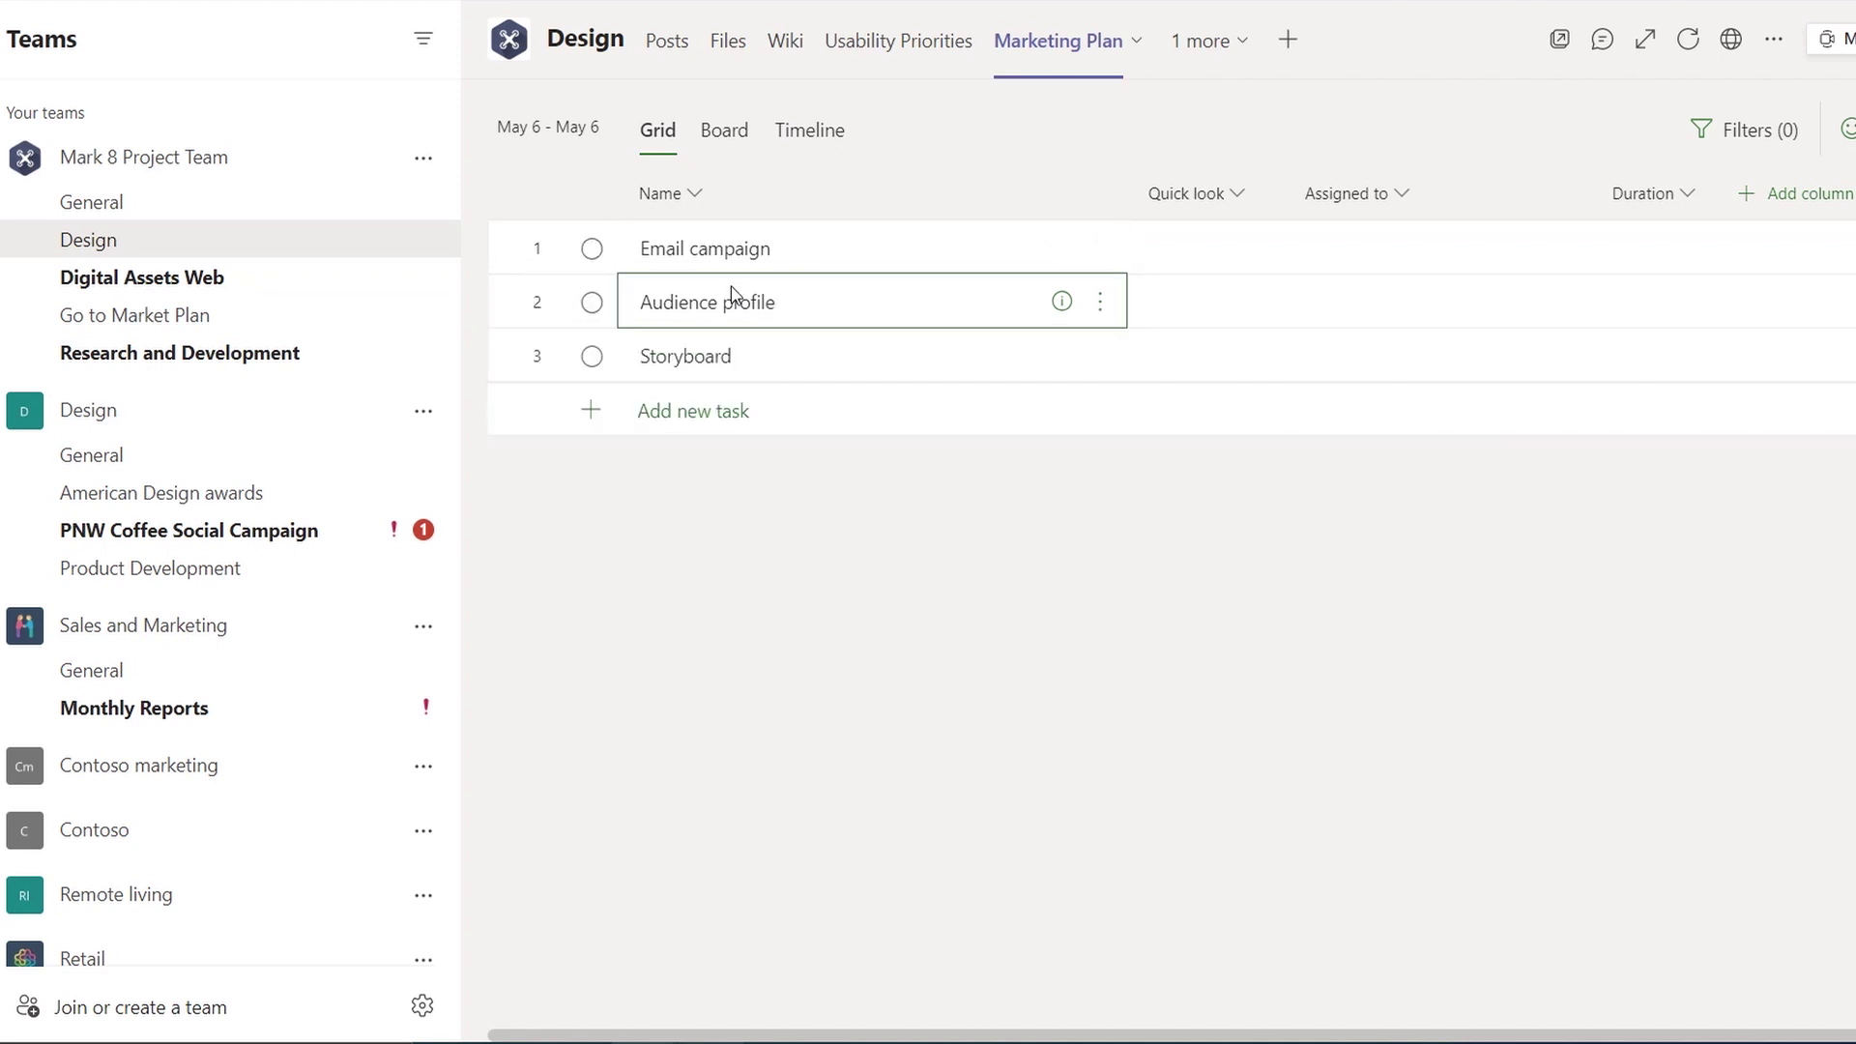
{"action": "left_click", "coordinate": [756, 356], "text": "shift"}
{"action": "right_click", "coordinate": [756, 356]}
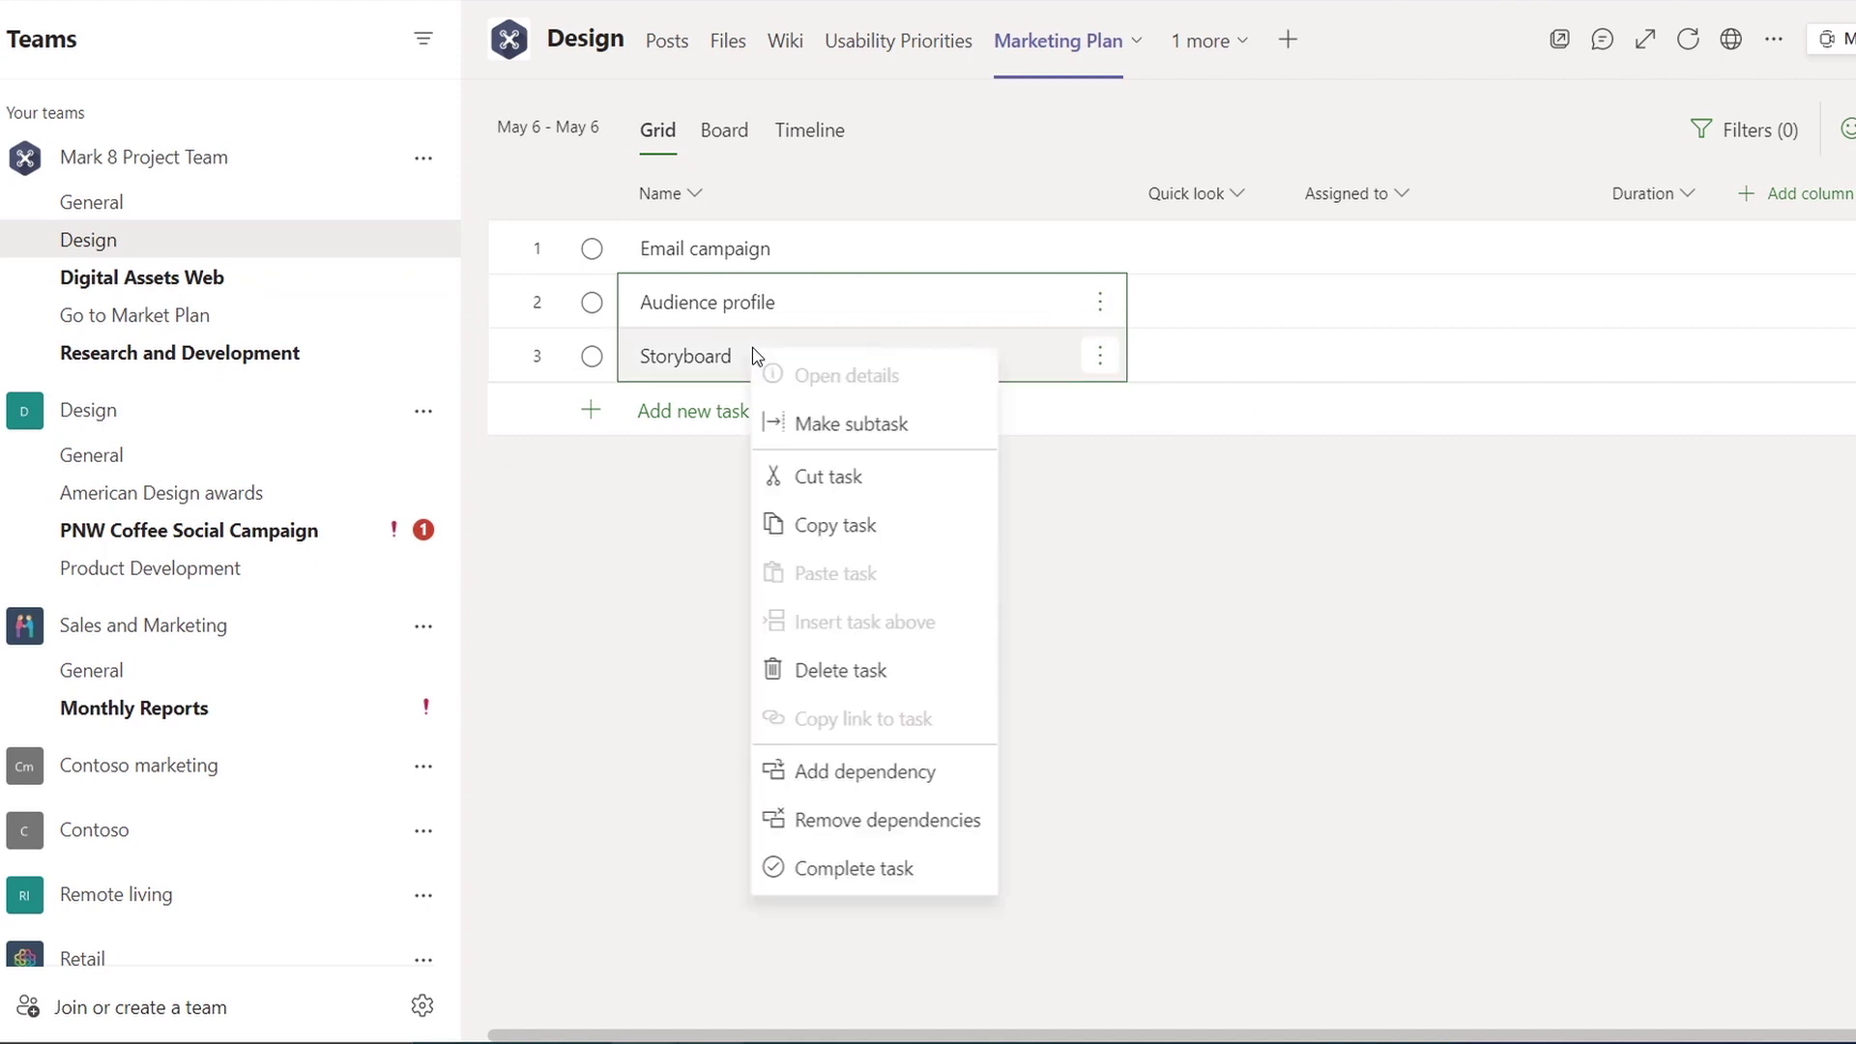
{"action": "left_click", "coordinate": [823, 426]}
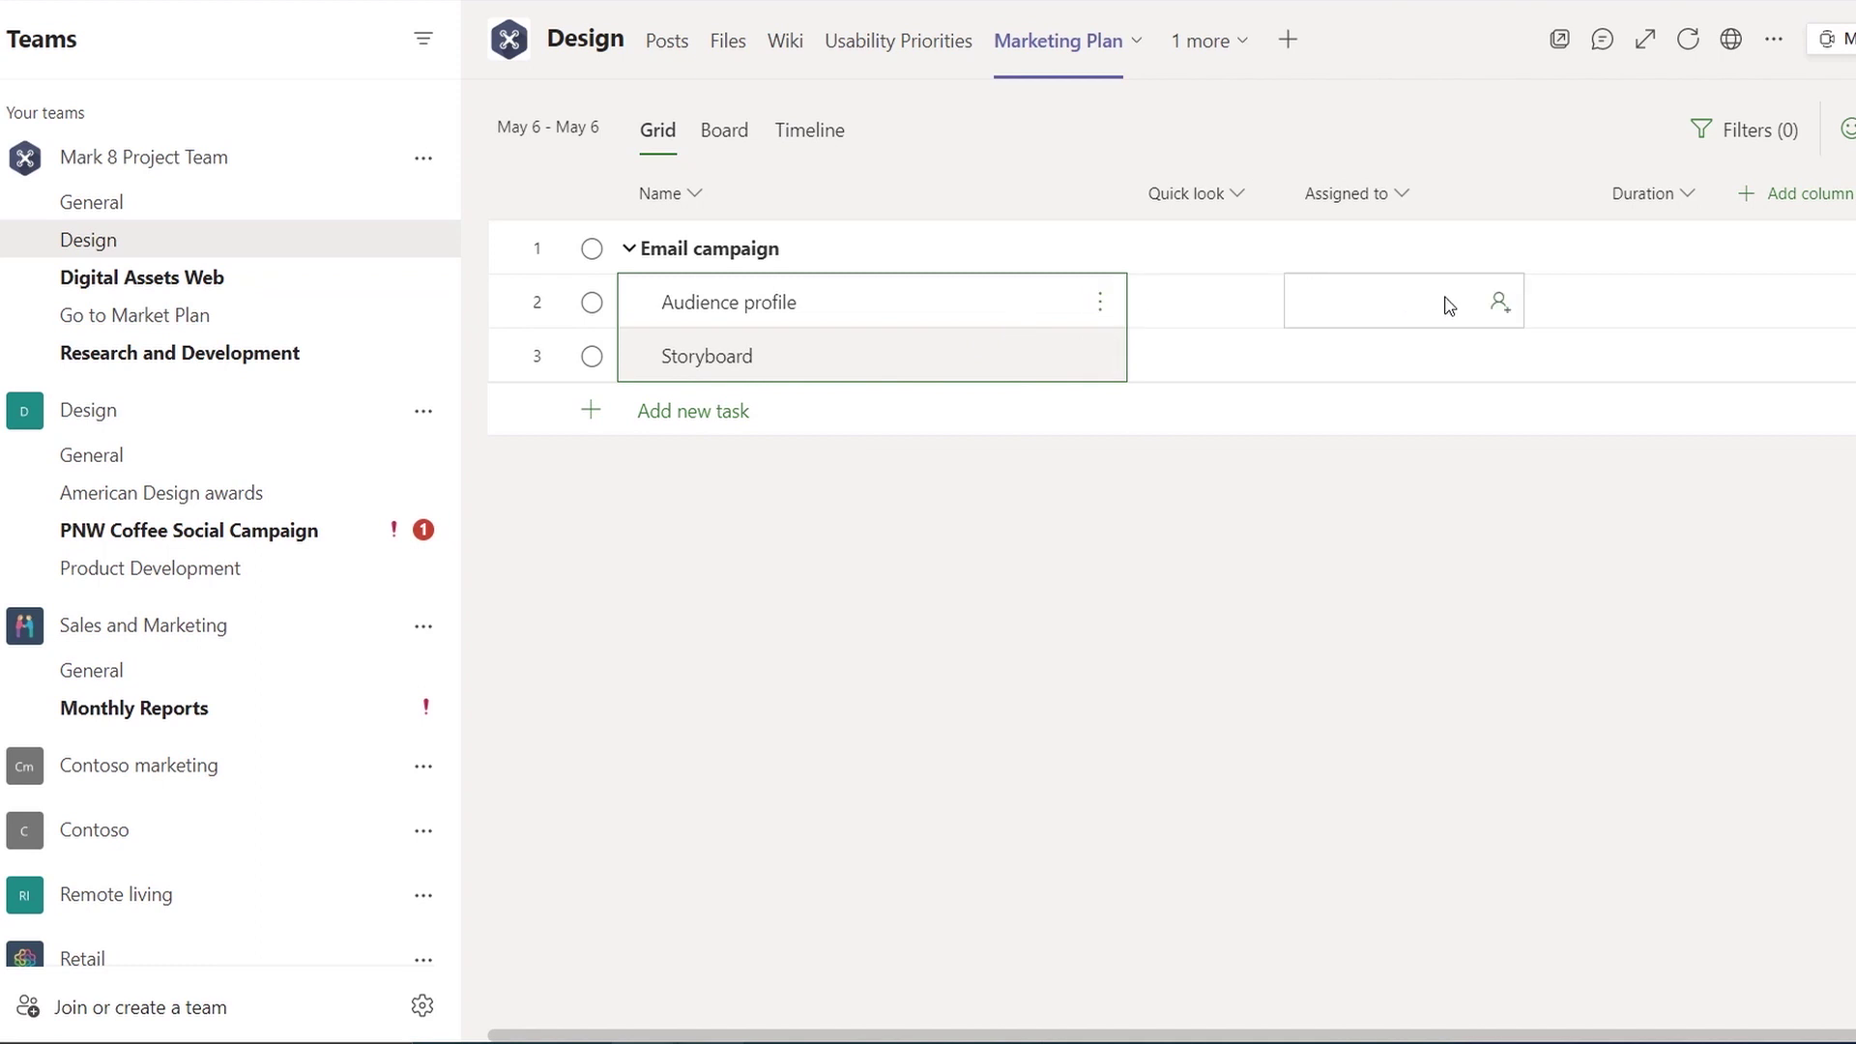
{"action": "left_click", "coordinate": [1477, 310]}
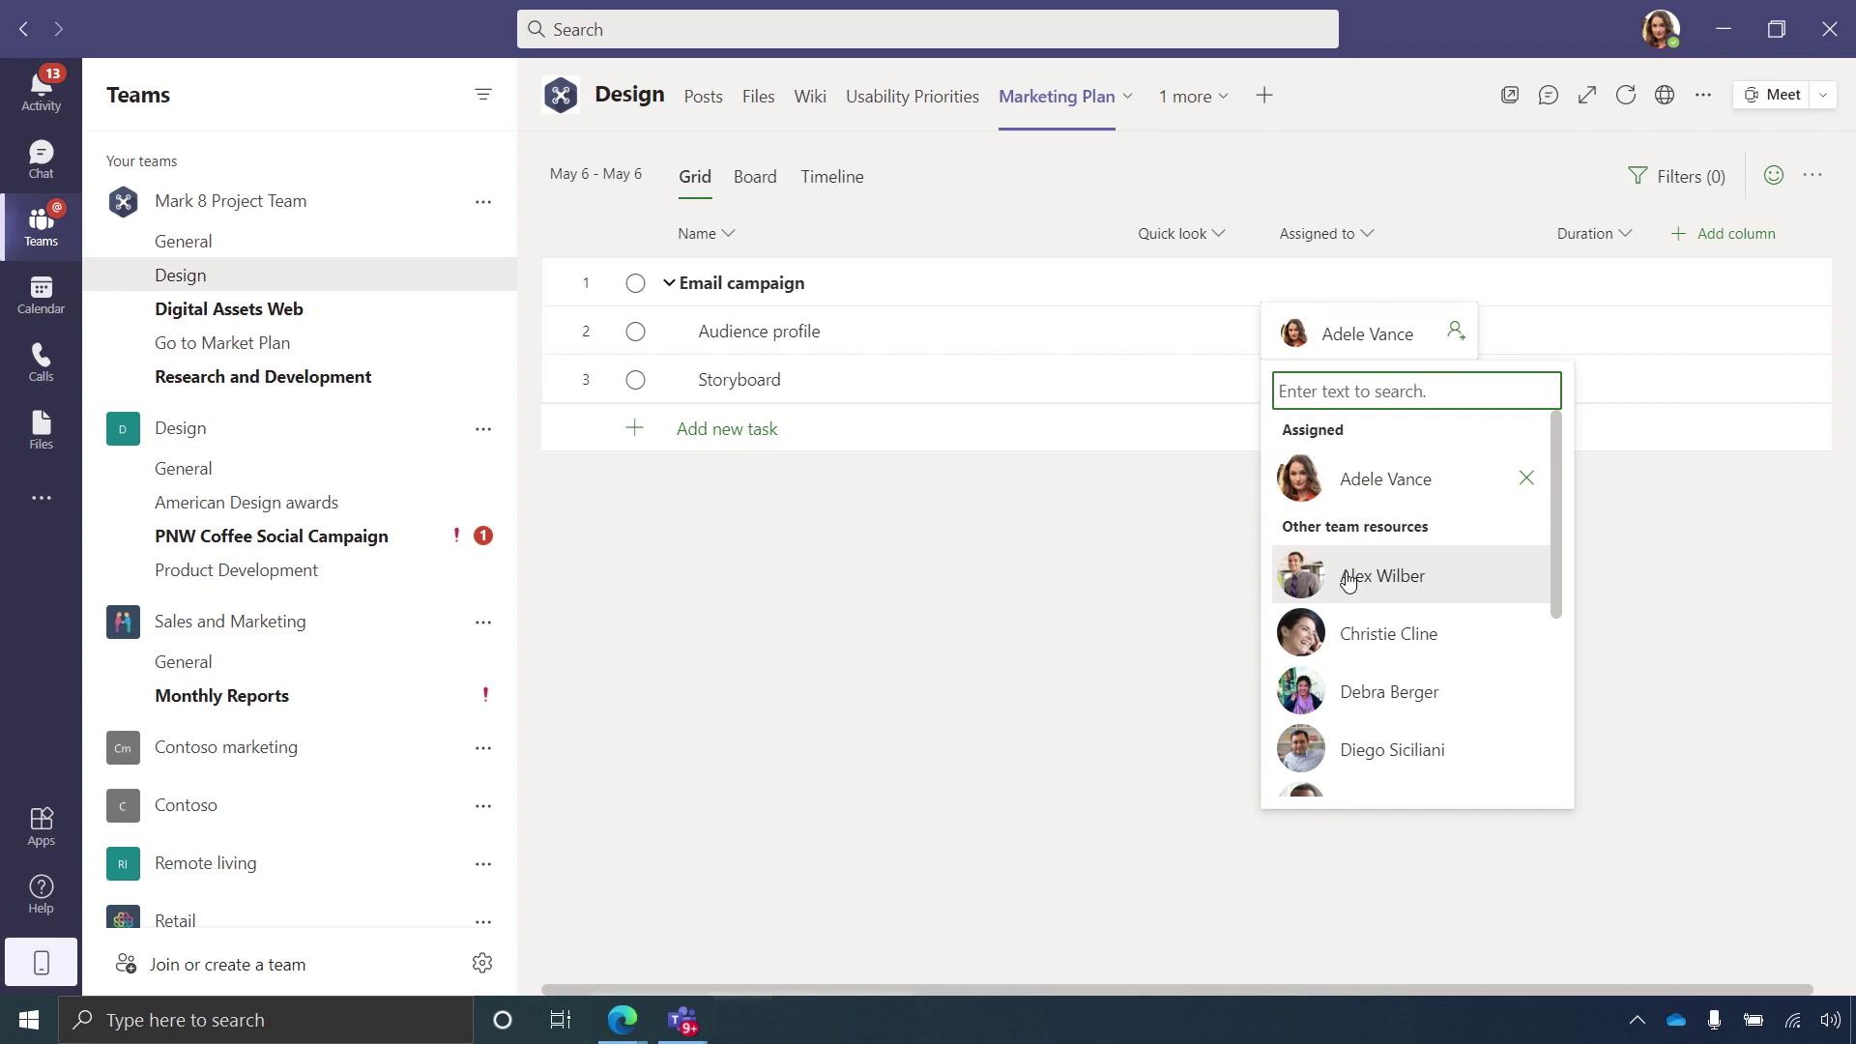
Give Audience profile a second assignee and assign Storyboard two team members plus a newly added outside person
{"action": "left_click", "coordinate": [1349, 581]}
{"action": "left_click", "coordinate": [1412, 176]}
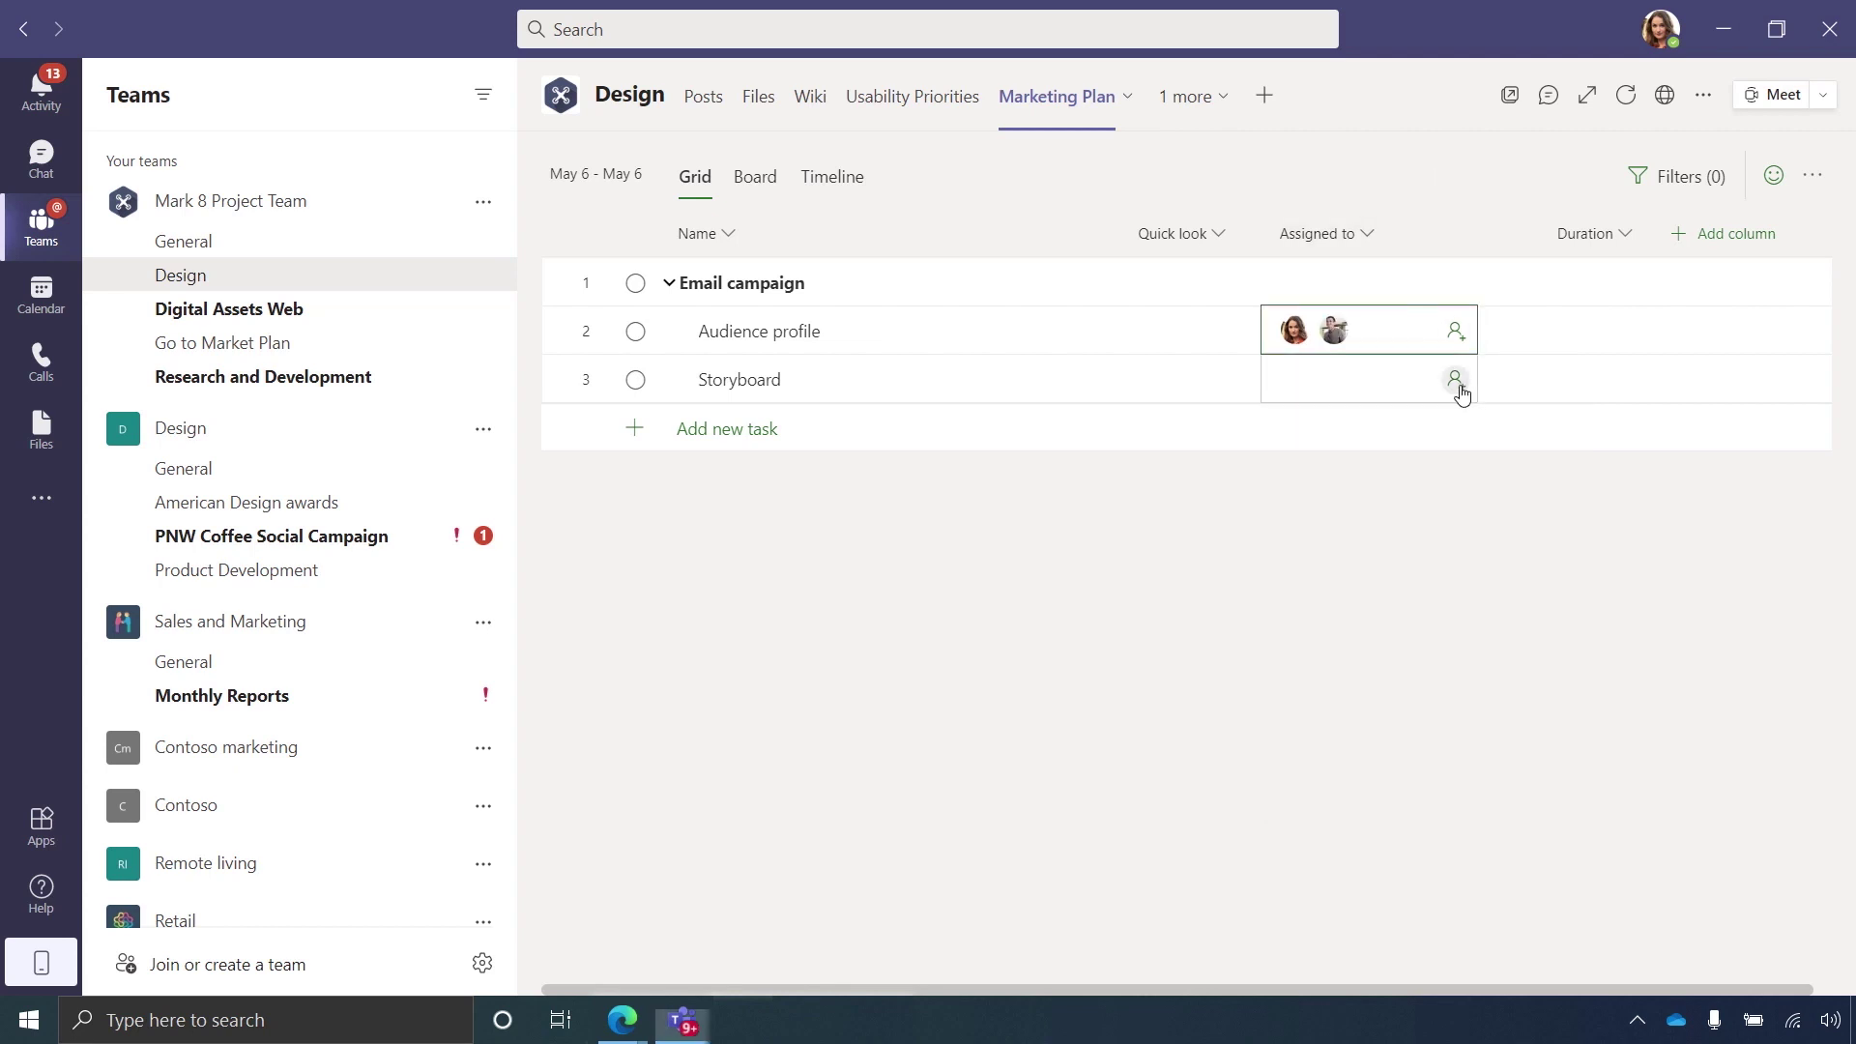
{"action": "left_click", "coordinate": [1458, 385]}
{"action": "left_click", "coordinate": [1335, 705]}
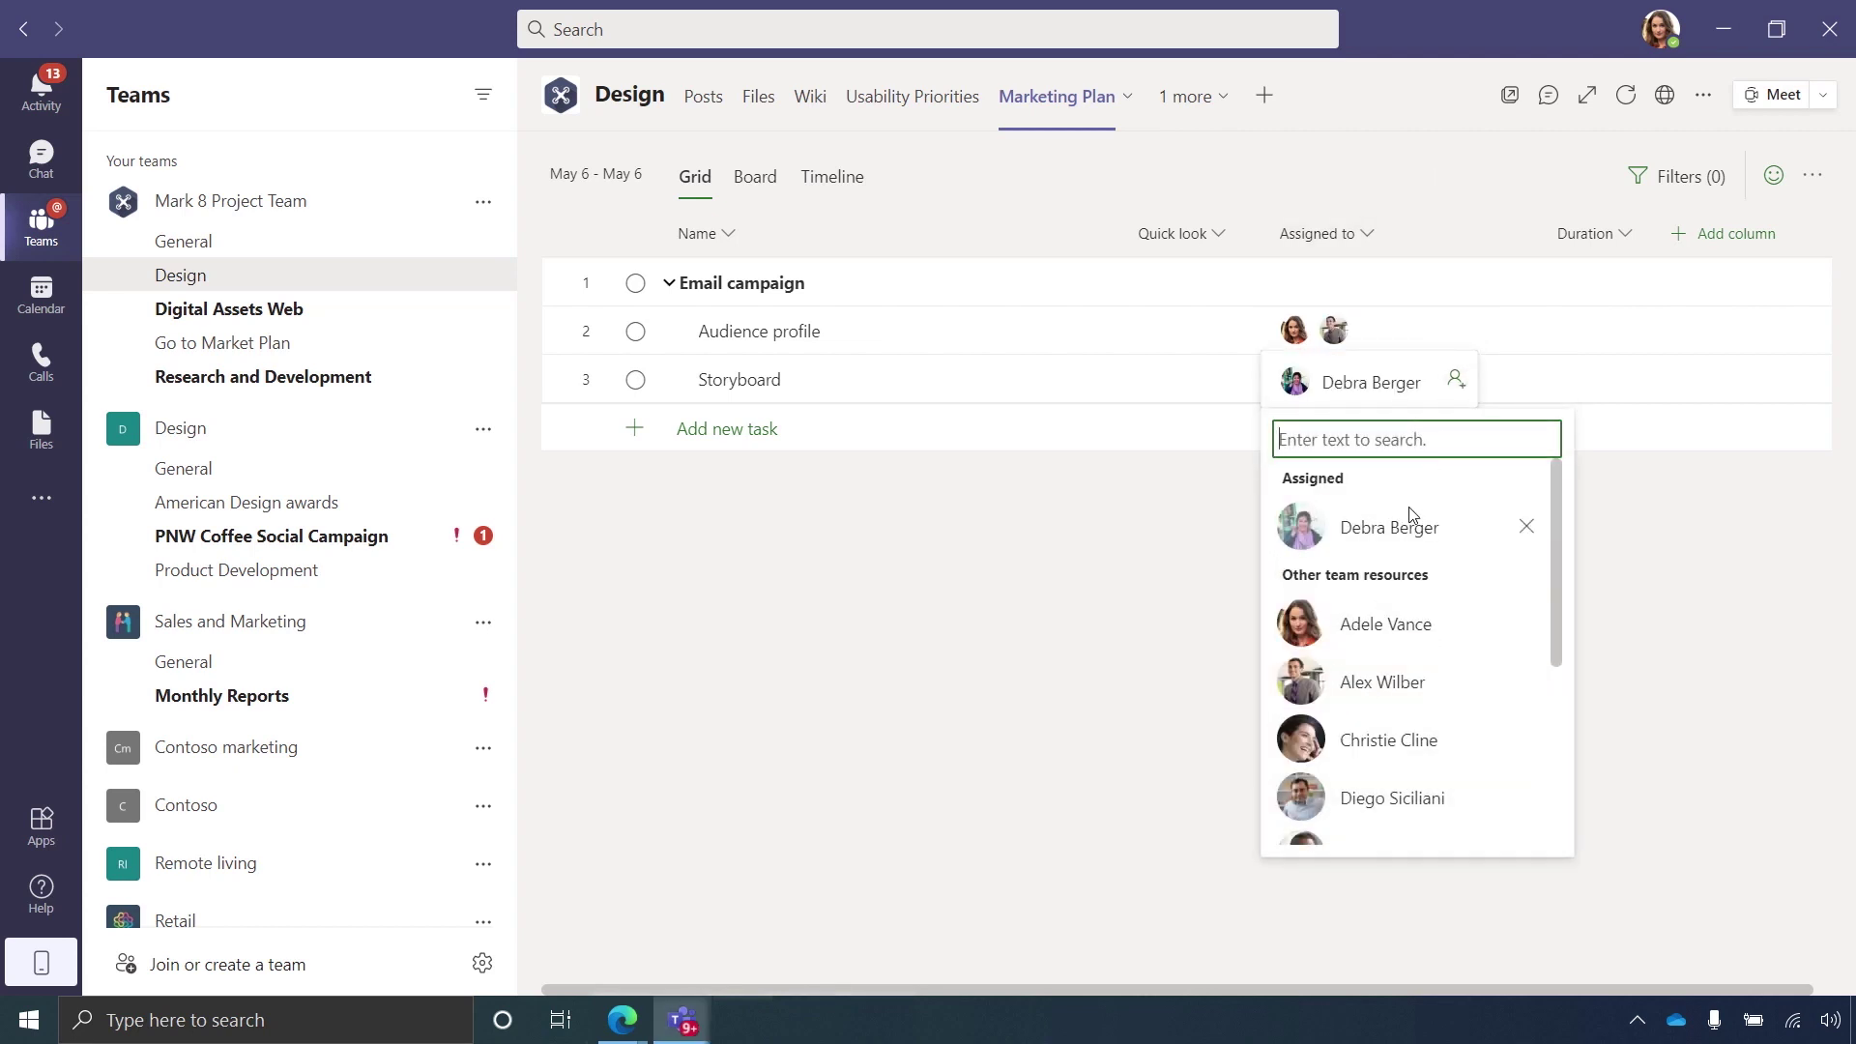
{"action": "left_click", "coordinate": [1363, 798]}
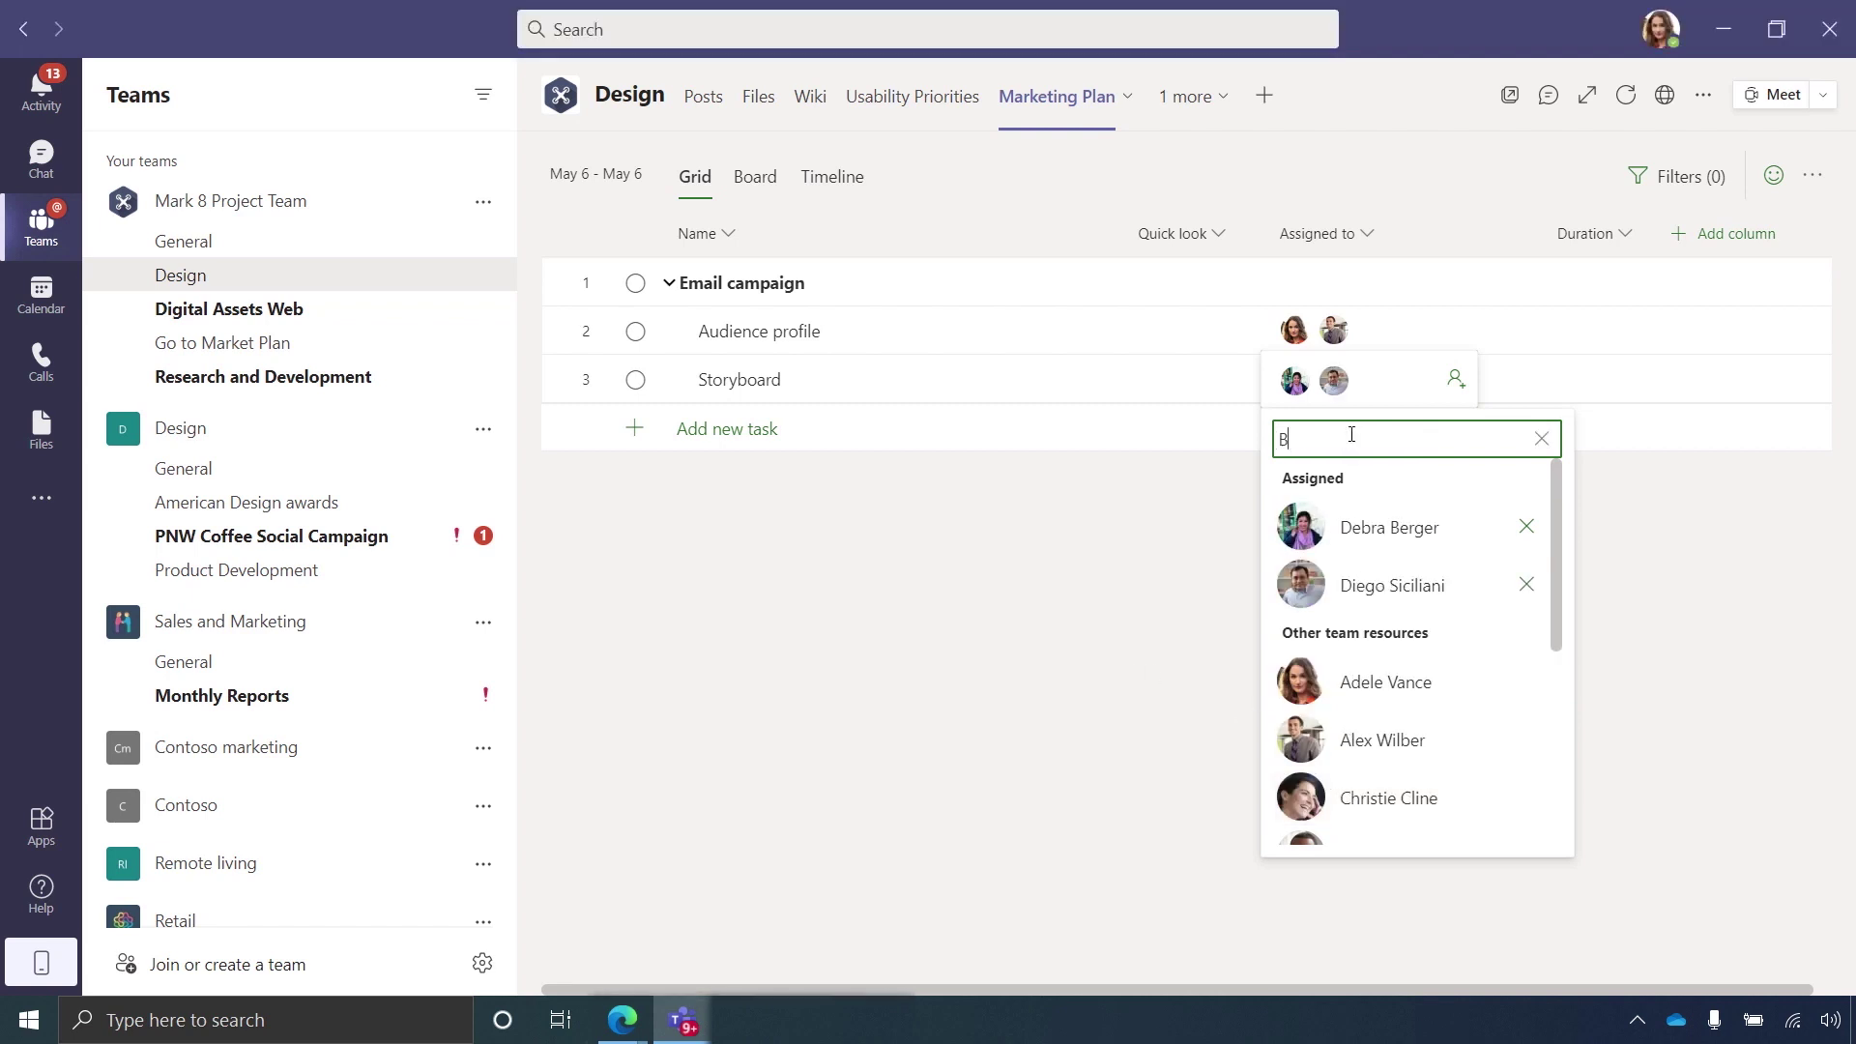
{"action": "type", "text": "Brian jo"}
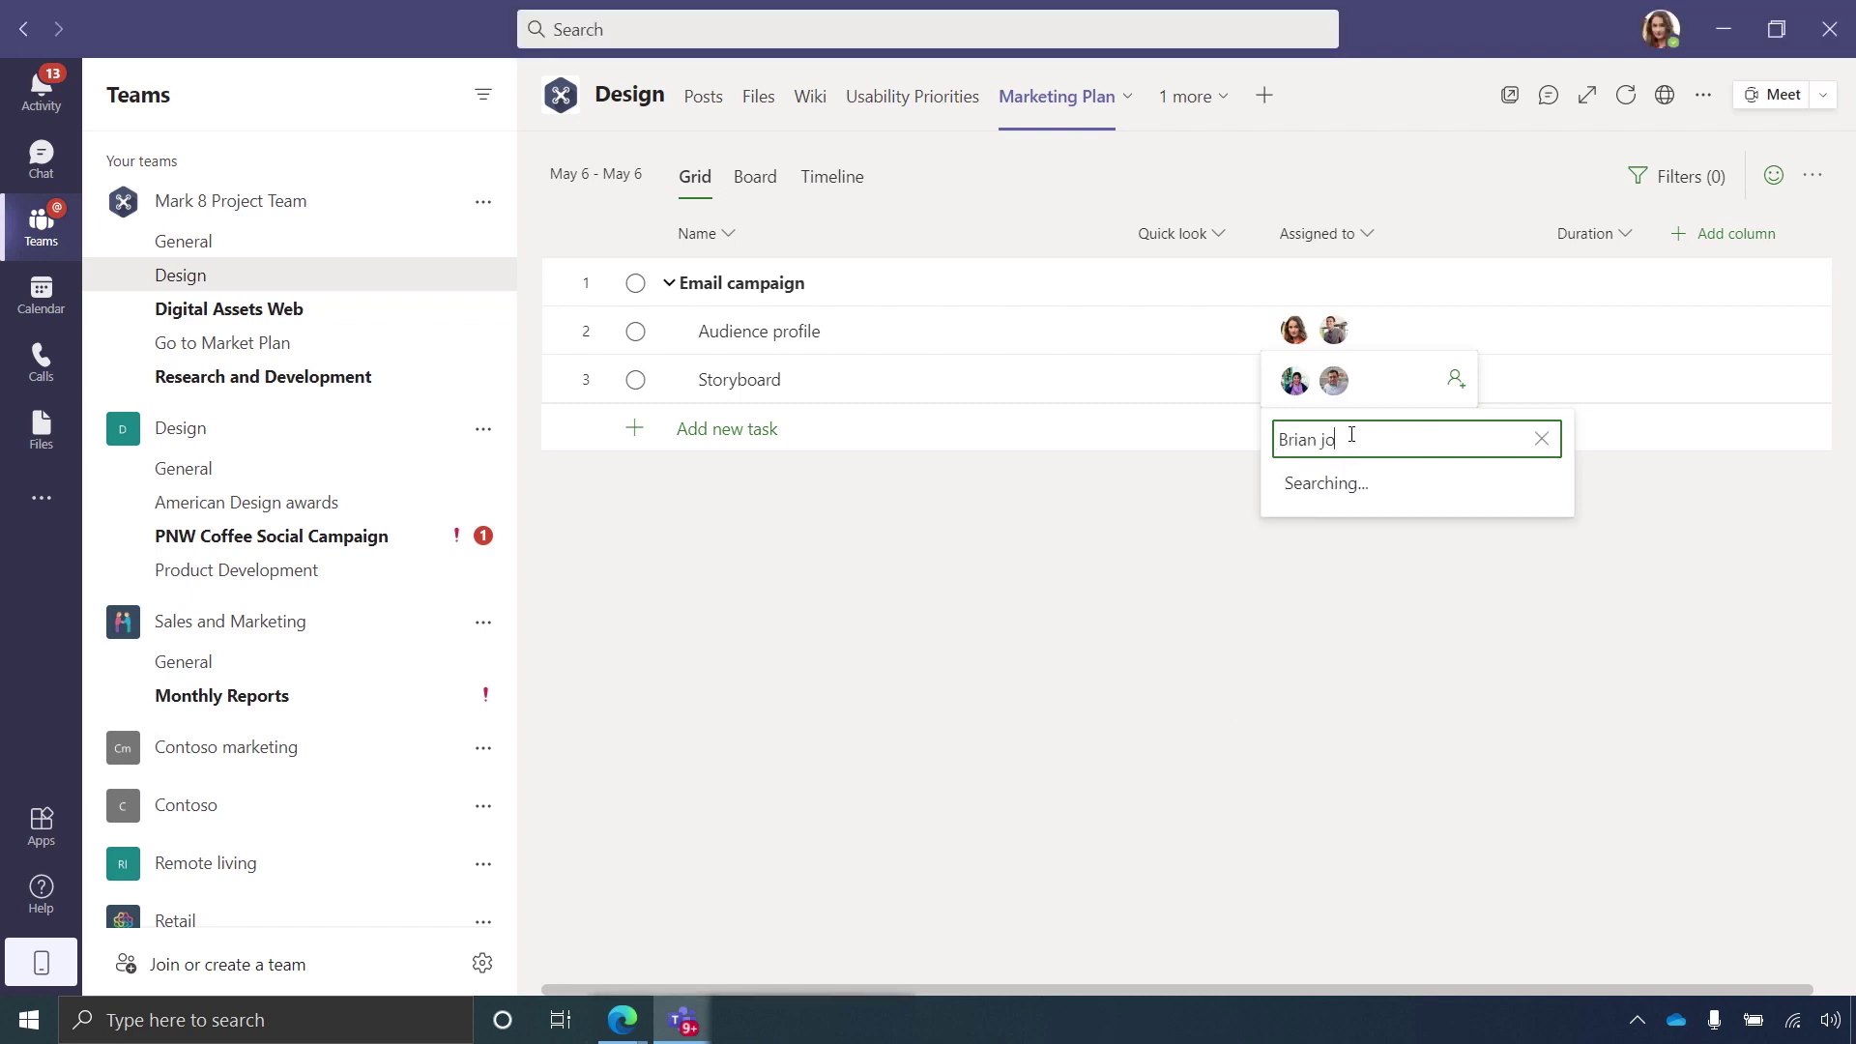
{"action": "left_click", "coordinate": [1343, 525]}
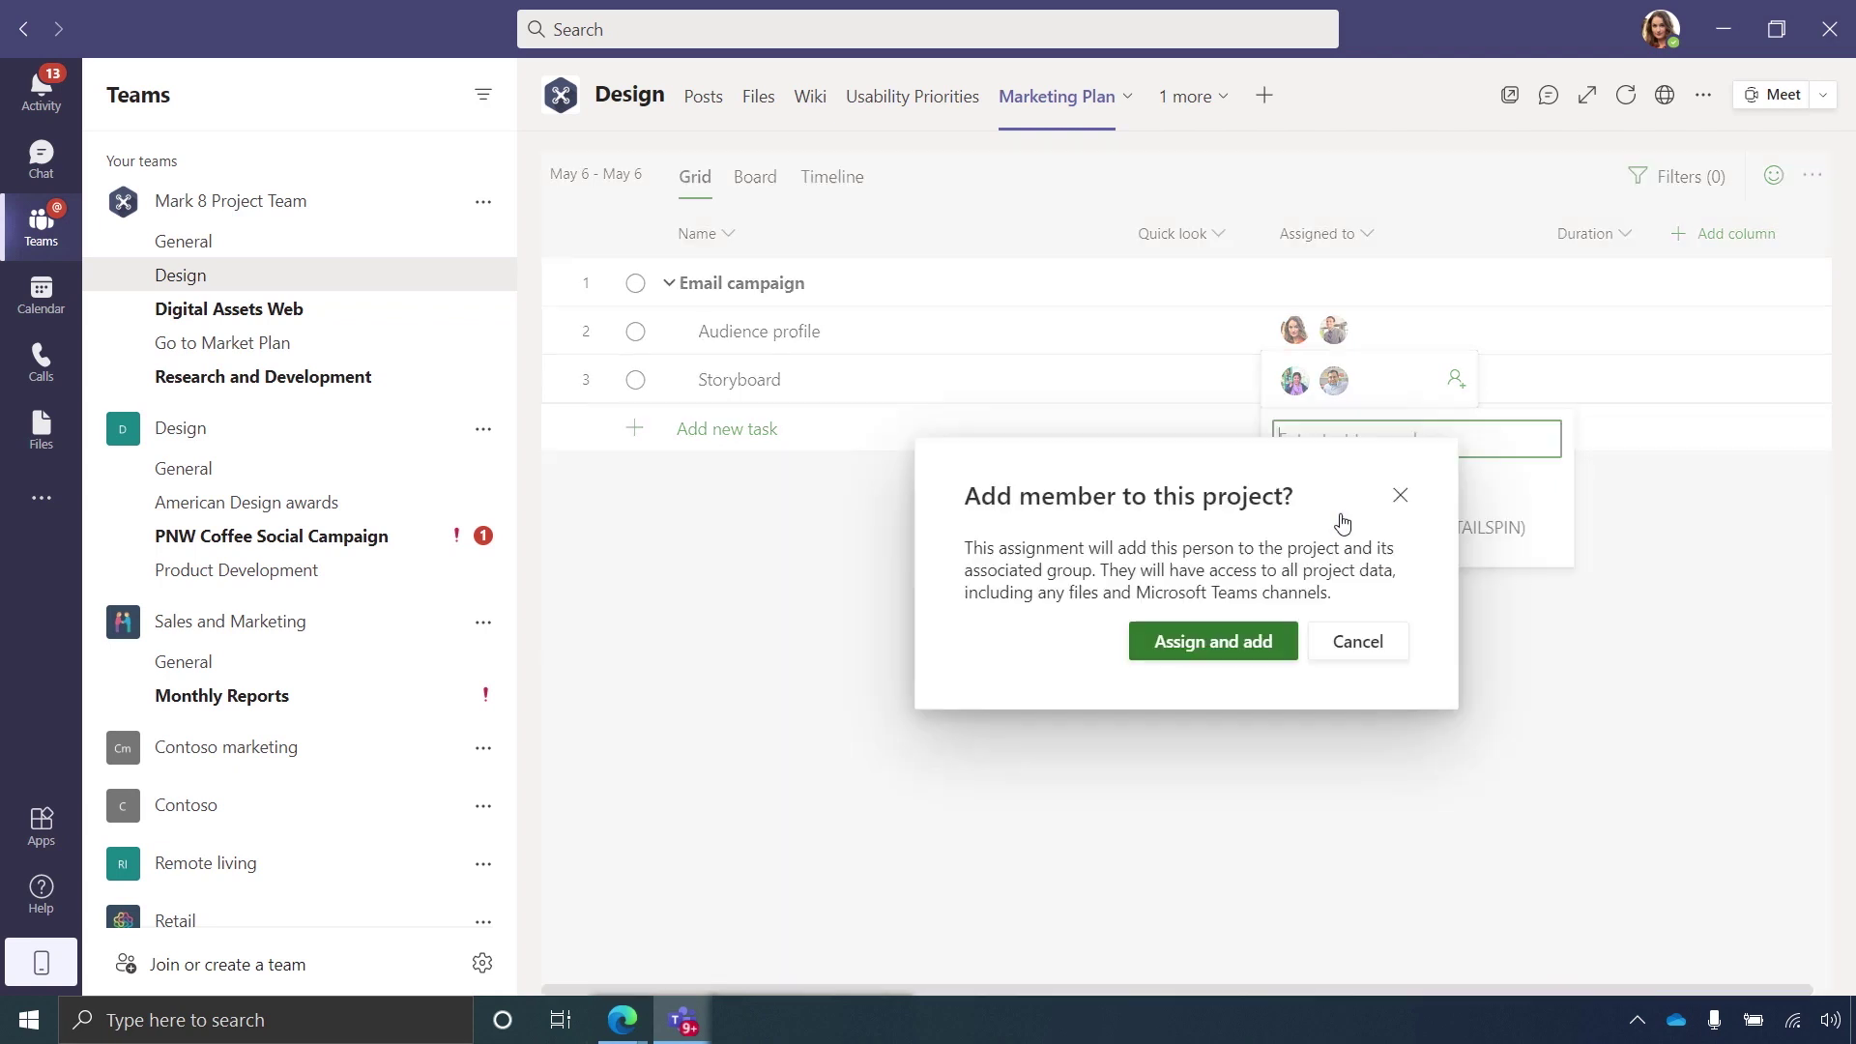
{"action": "left_click", "coordinate": [1214, 642]}
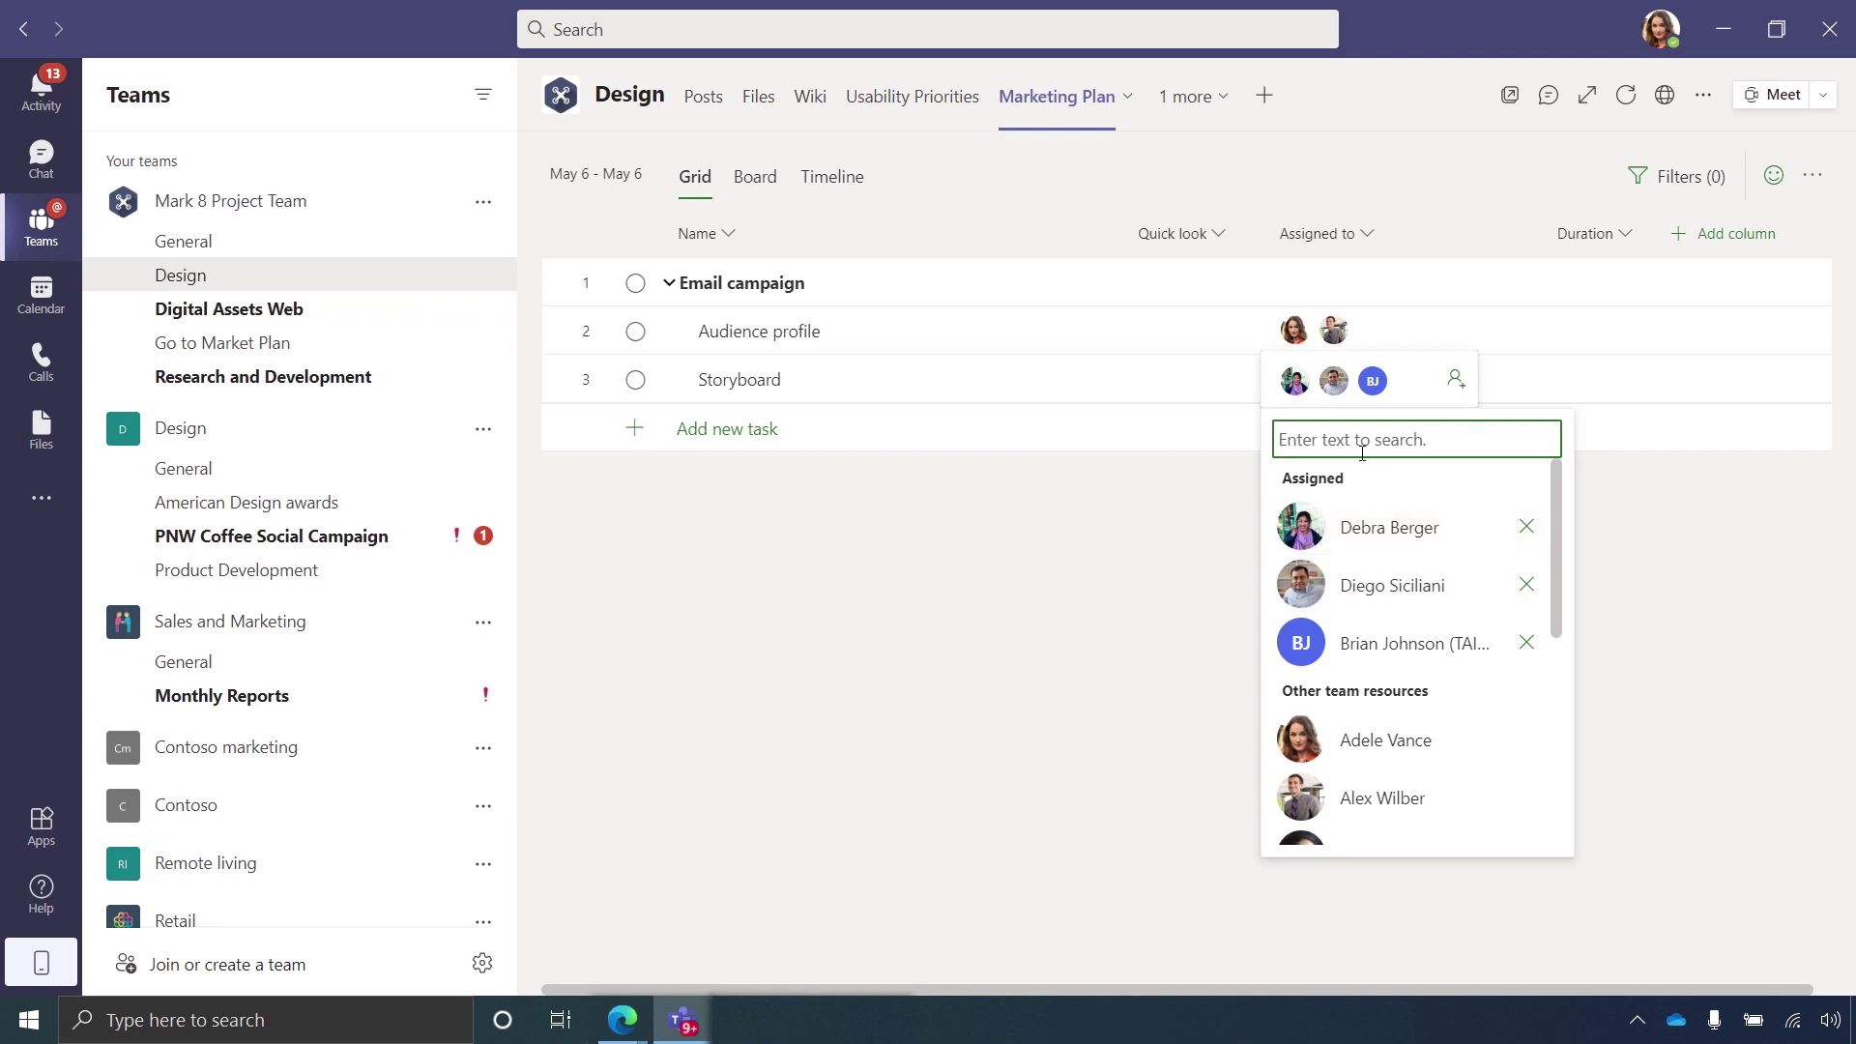
{"action": "left_click", "coordinate": [1633, 548]}
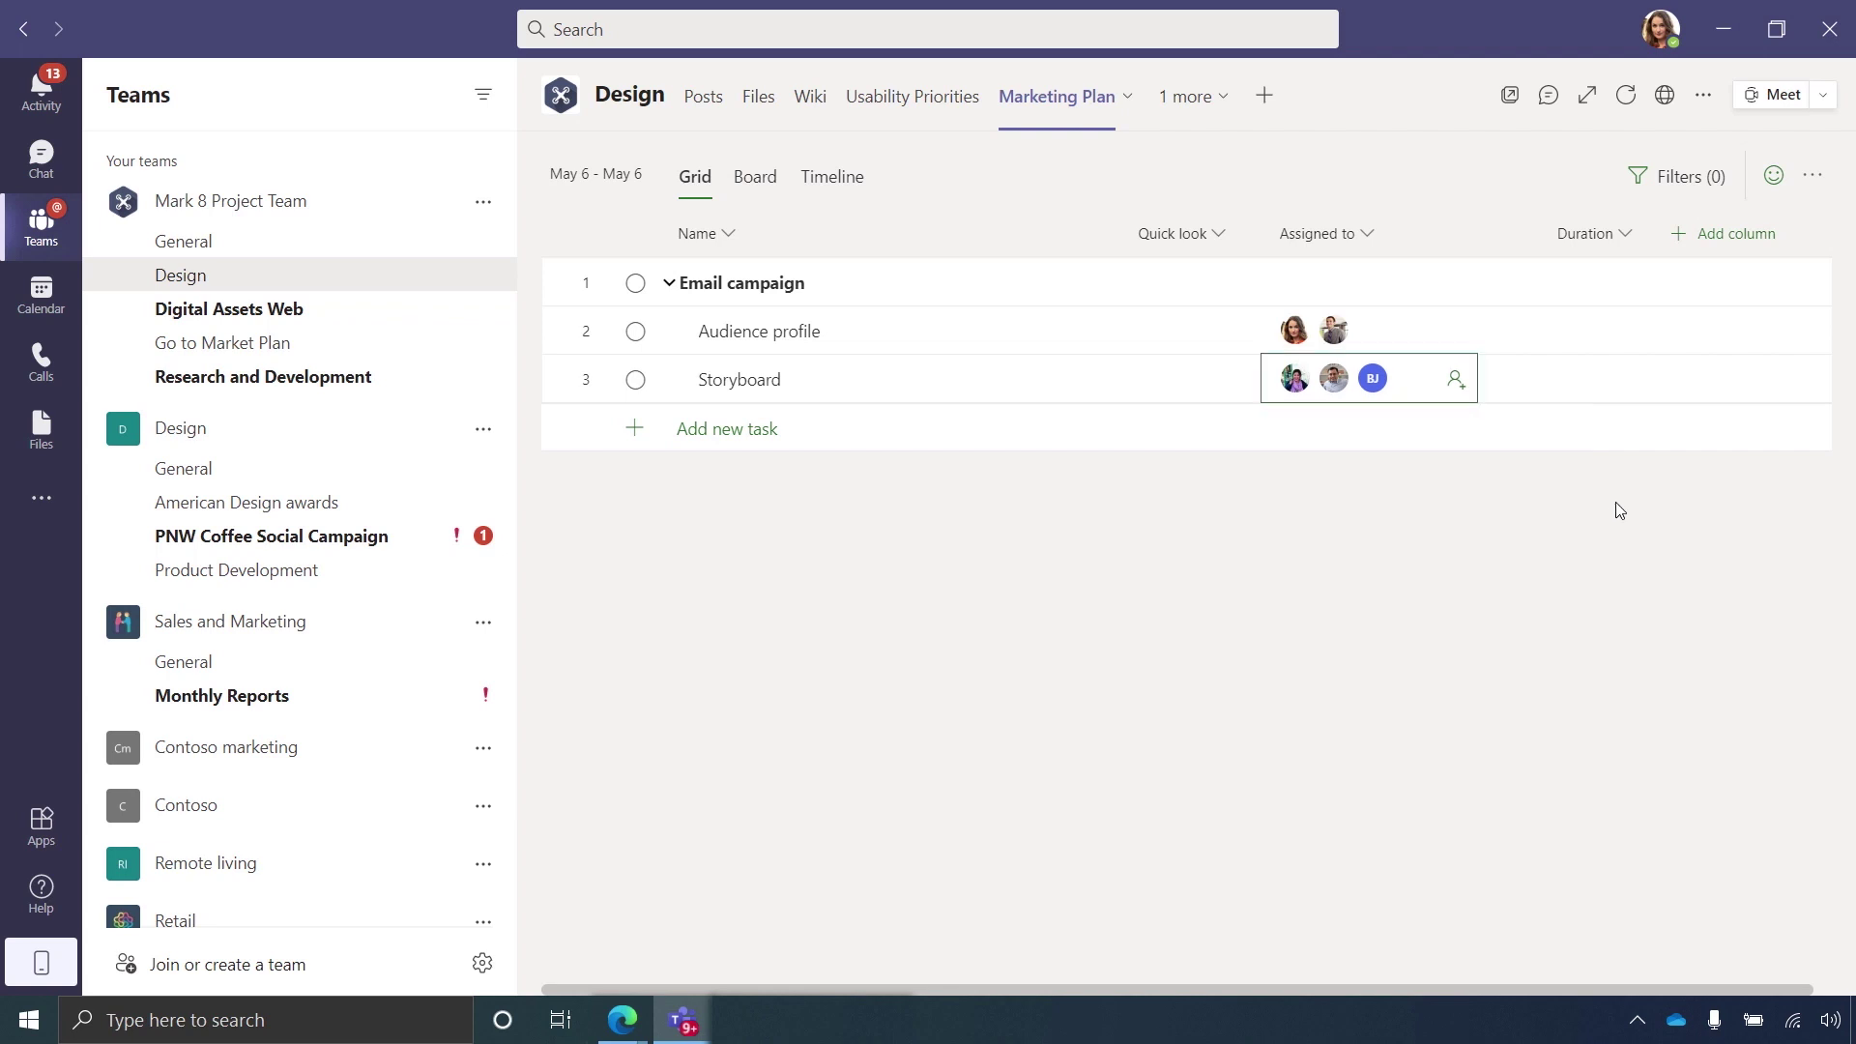
Set Audience profile's duration to 3 days and Storyboard's to 4 days
{"action": "left_click", "coordinate": [1590, 99]}
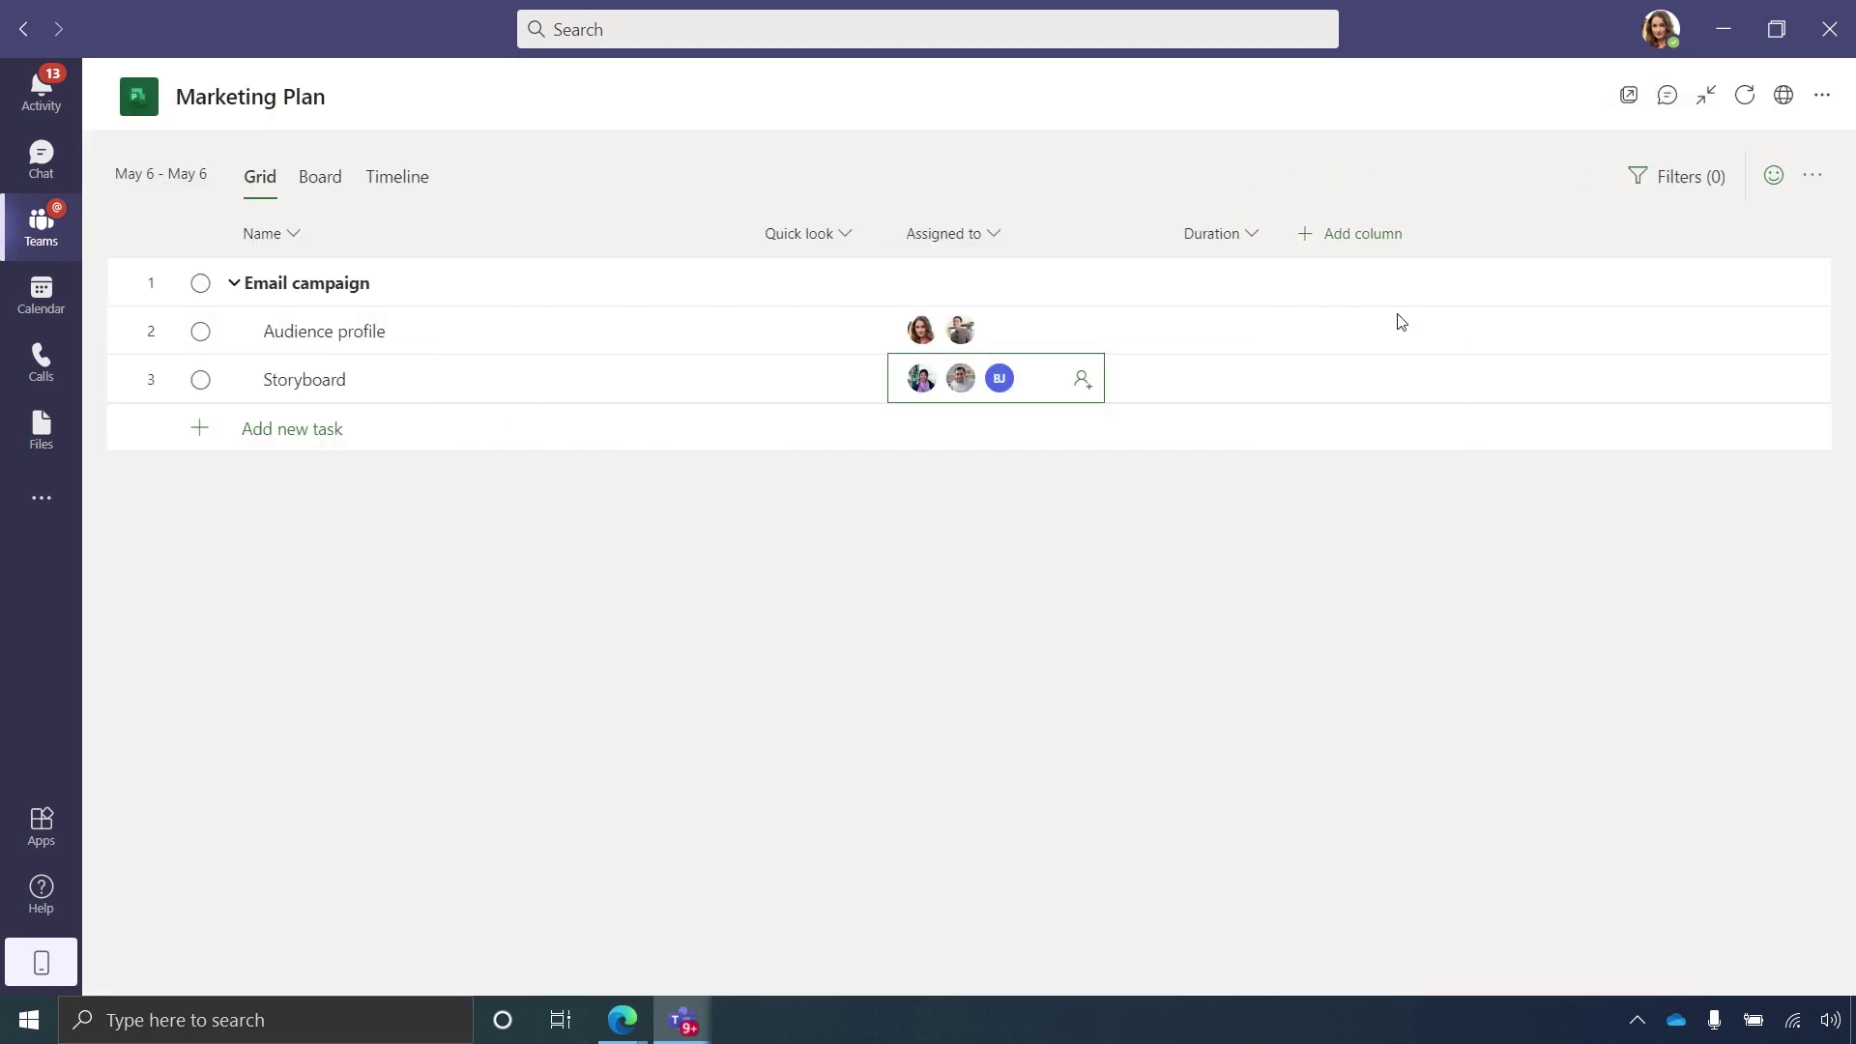
{"action": "left_click", "coordinate": [1240, 331]}
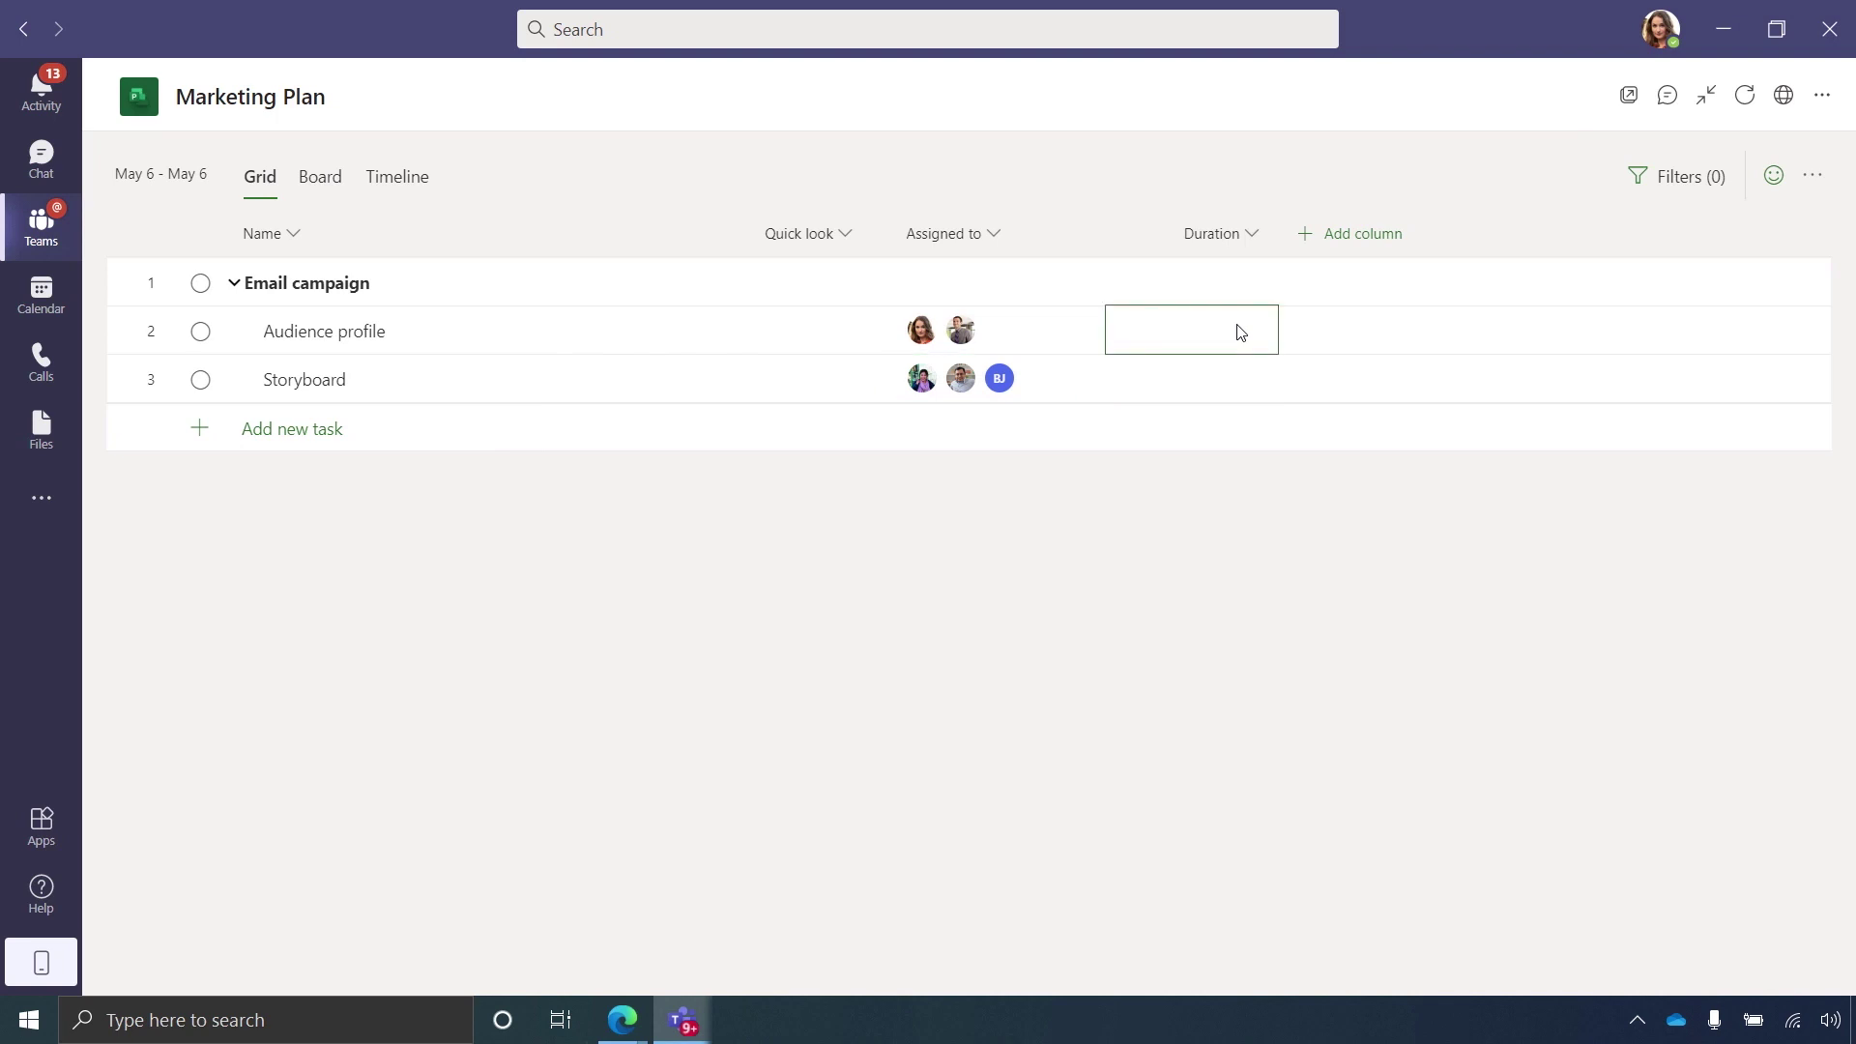
{"action": "type", "text": "3"}
{"action": "key", "text": "Return"}
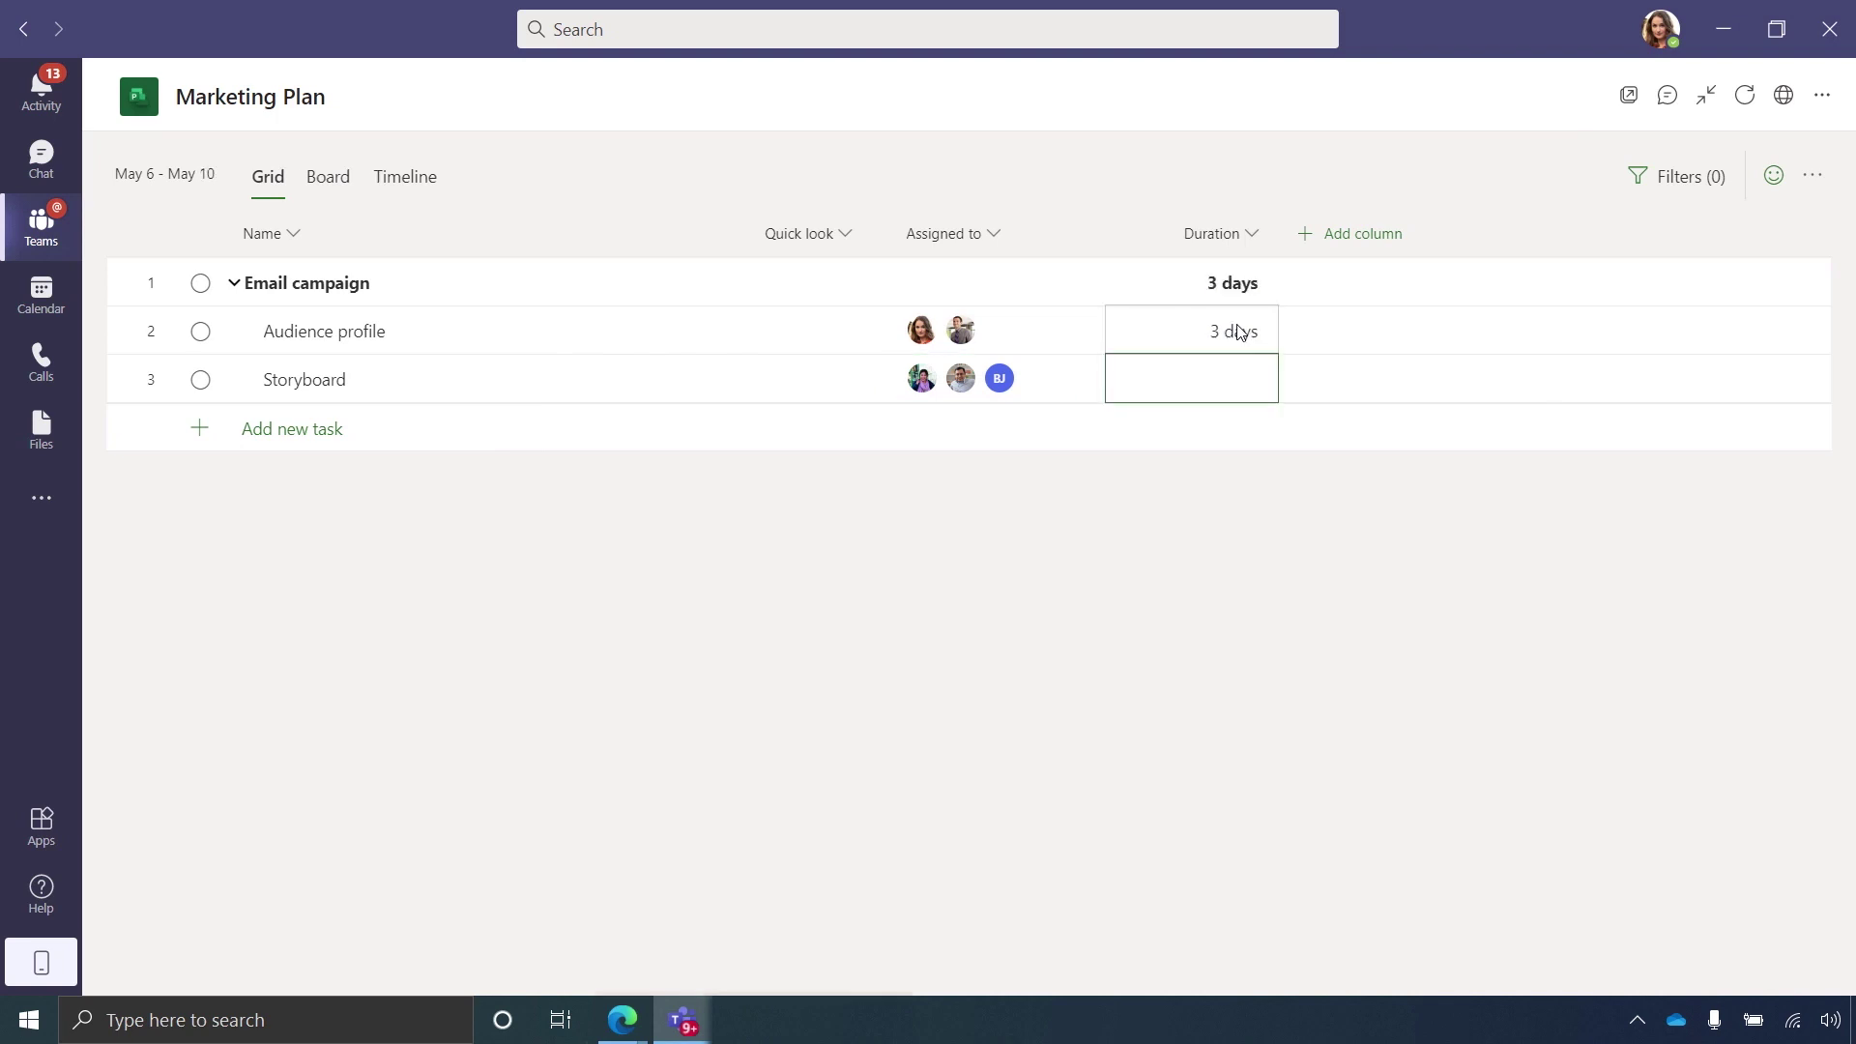
{"action": "type", "text": "4"}
{"action": "key", "text": "Return"}
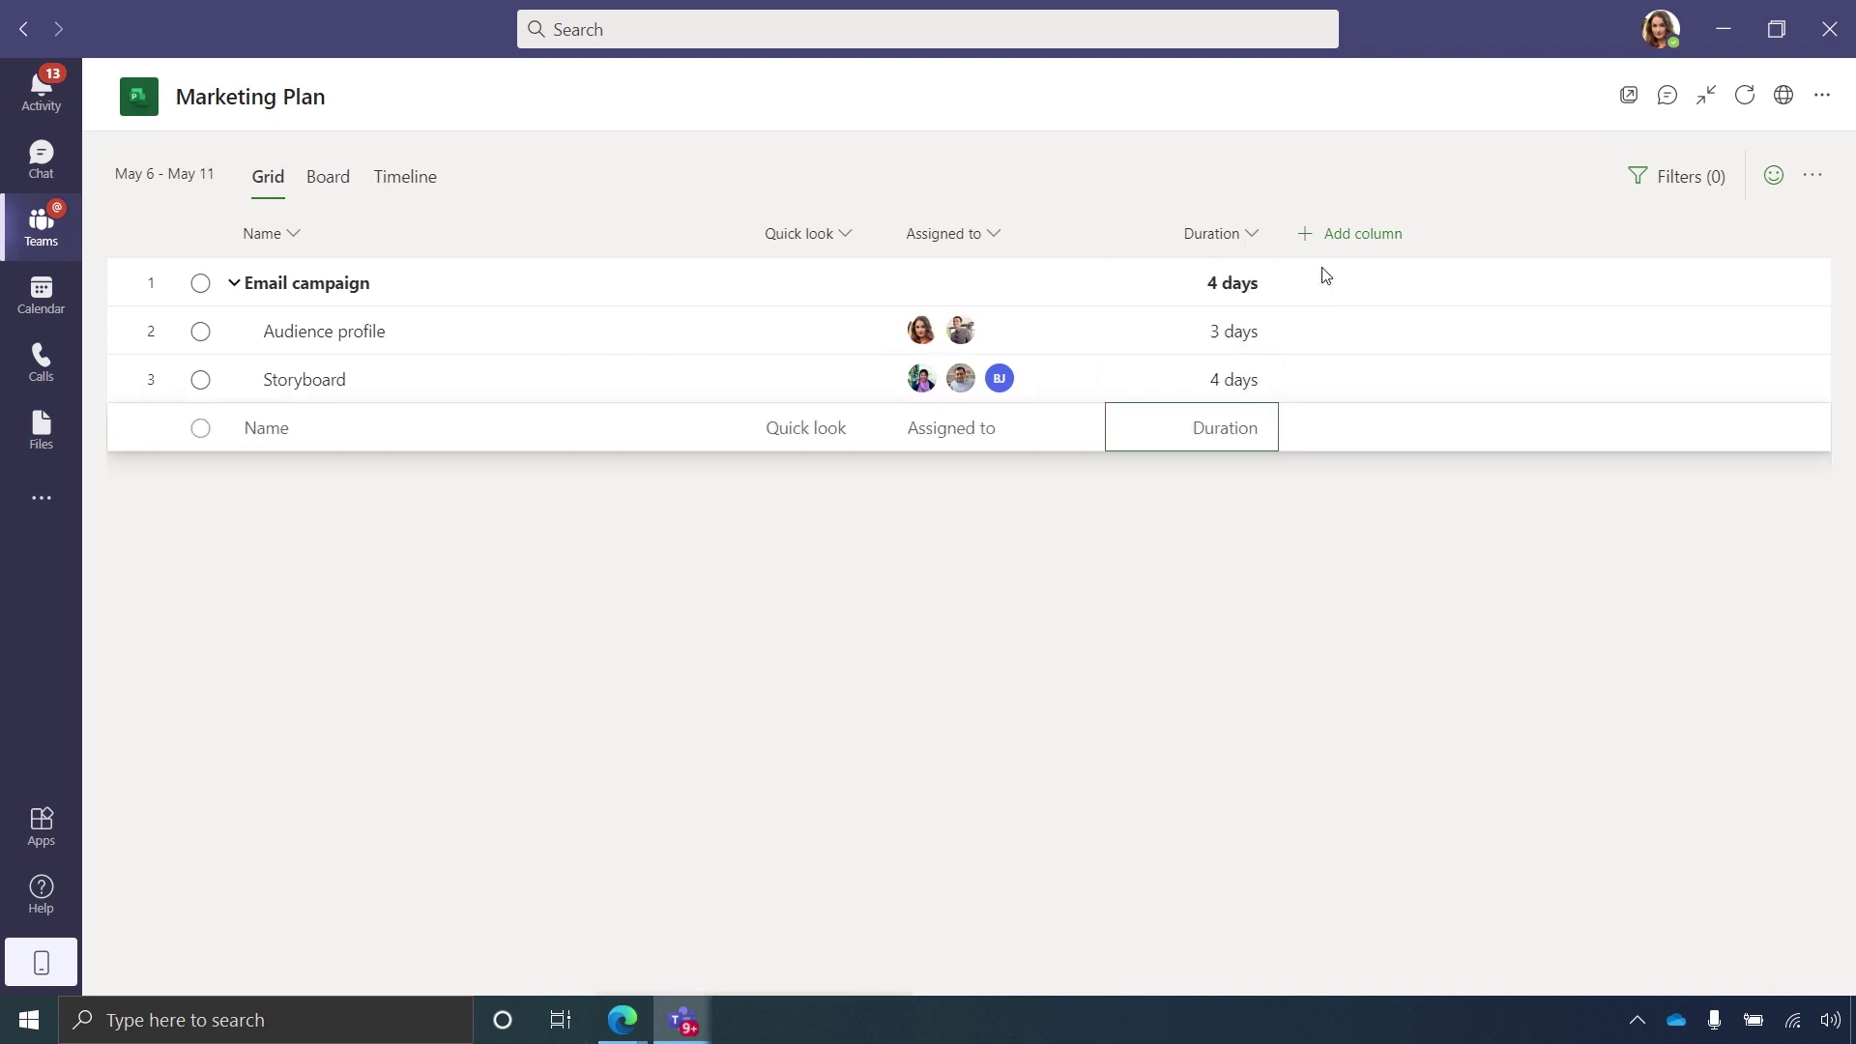
Add Start and Finish date columns to the Marketing Plan grid
{"action": "left_click", "coordinate": [1373, 248]}
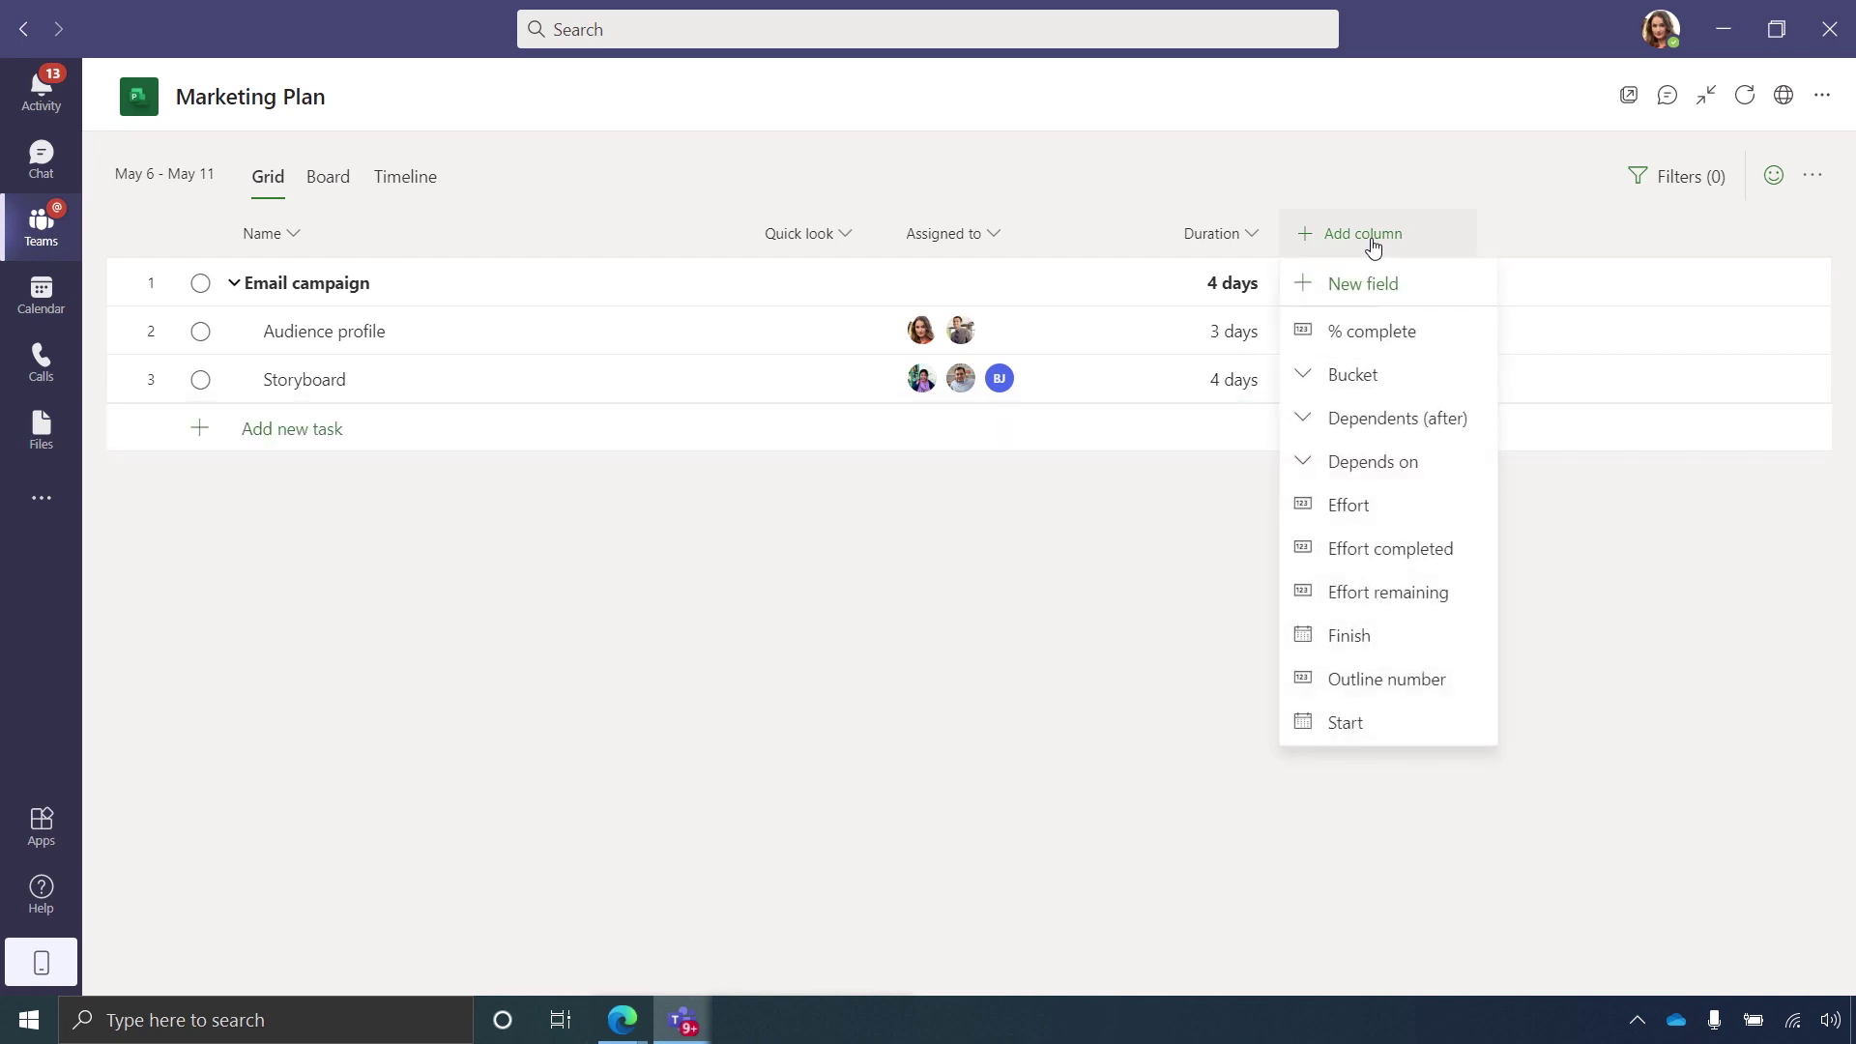
{"action": "left_click", "coordinate": [1344, 726]}
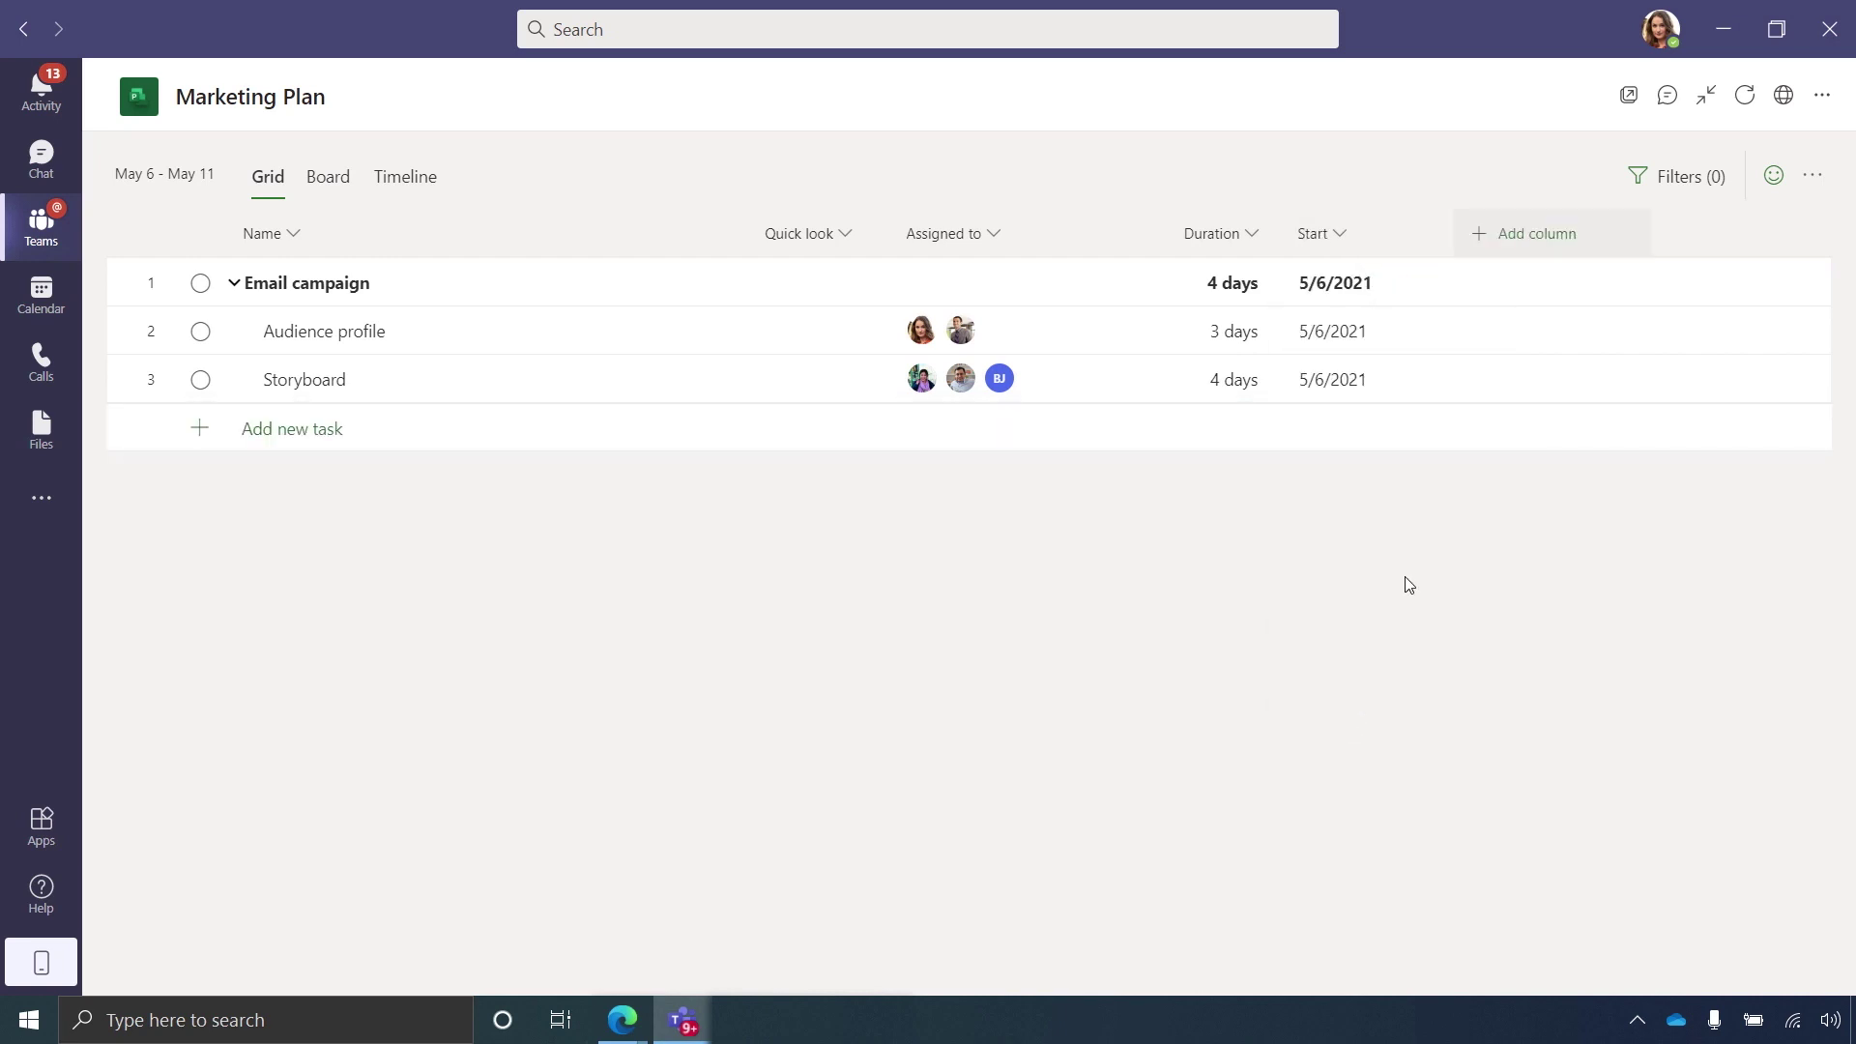
{"action": "left_click", "coordinate": [1556, 243]}
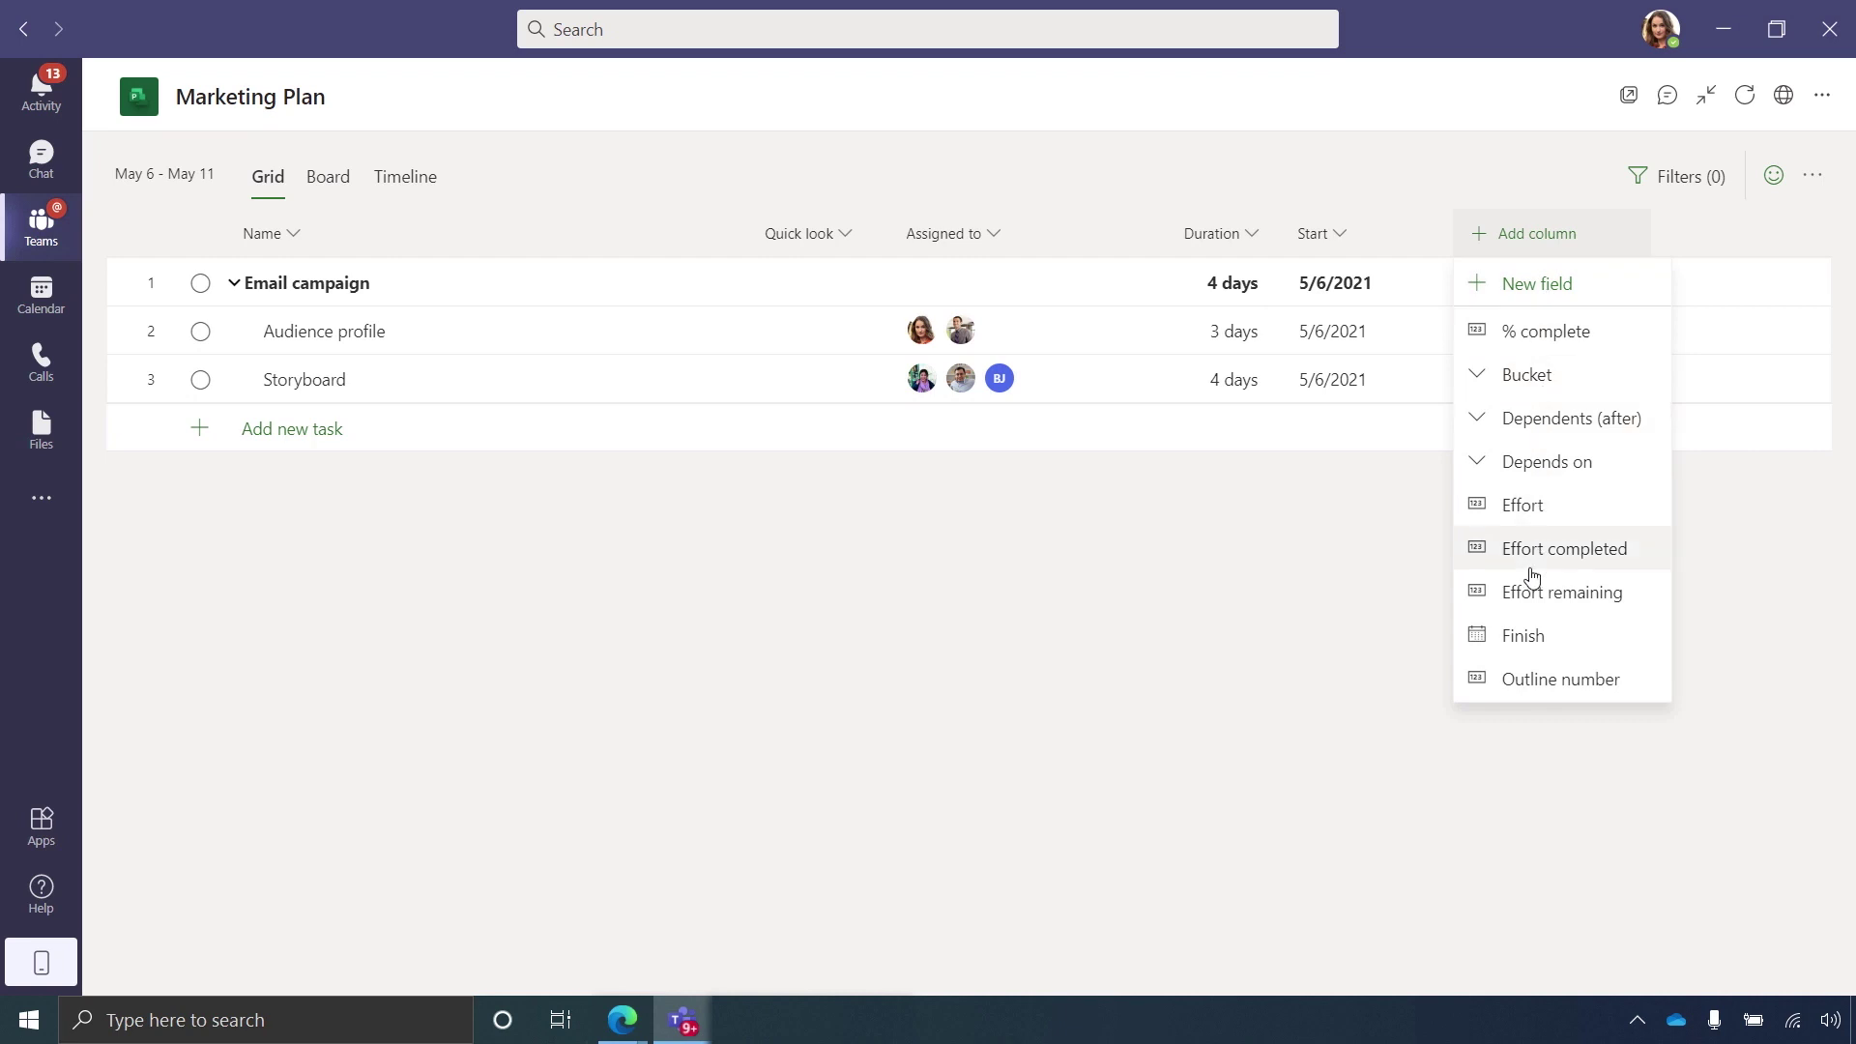
{"action": "left_click", "coordinate": [1523, 636]}
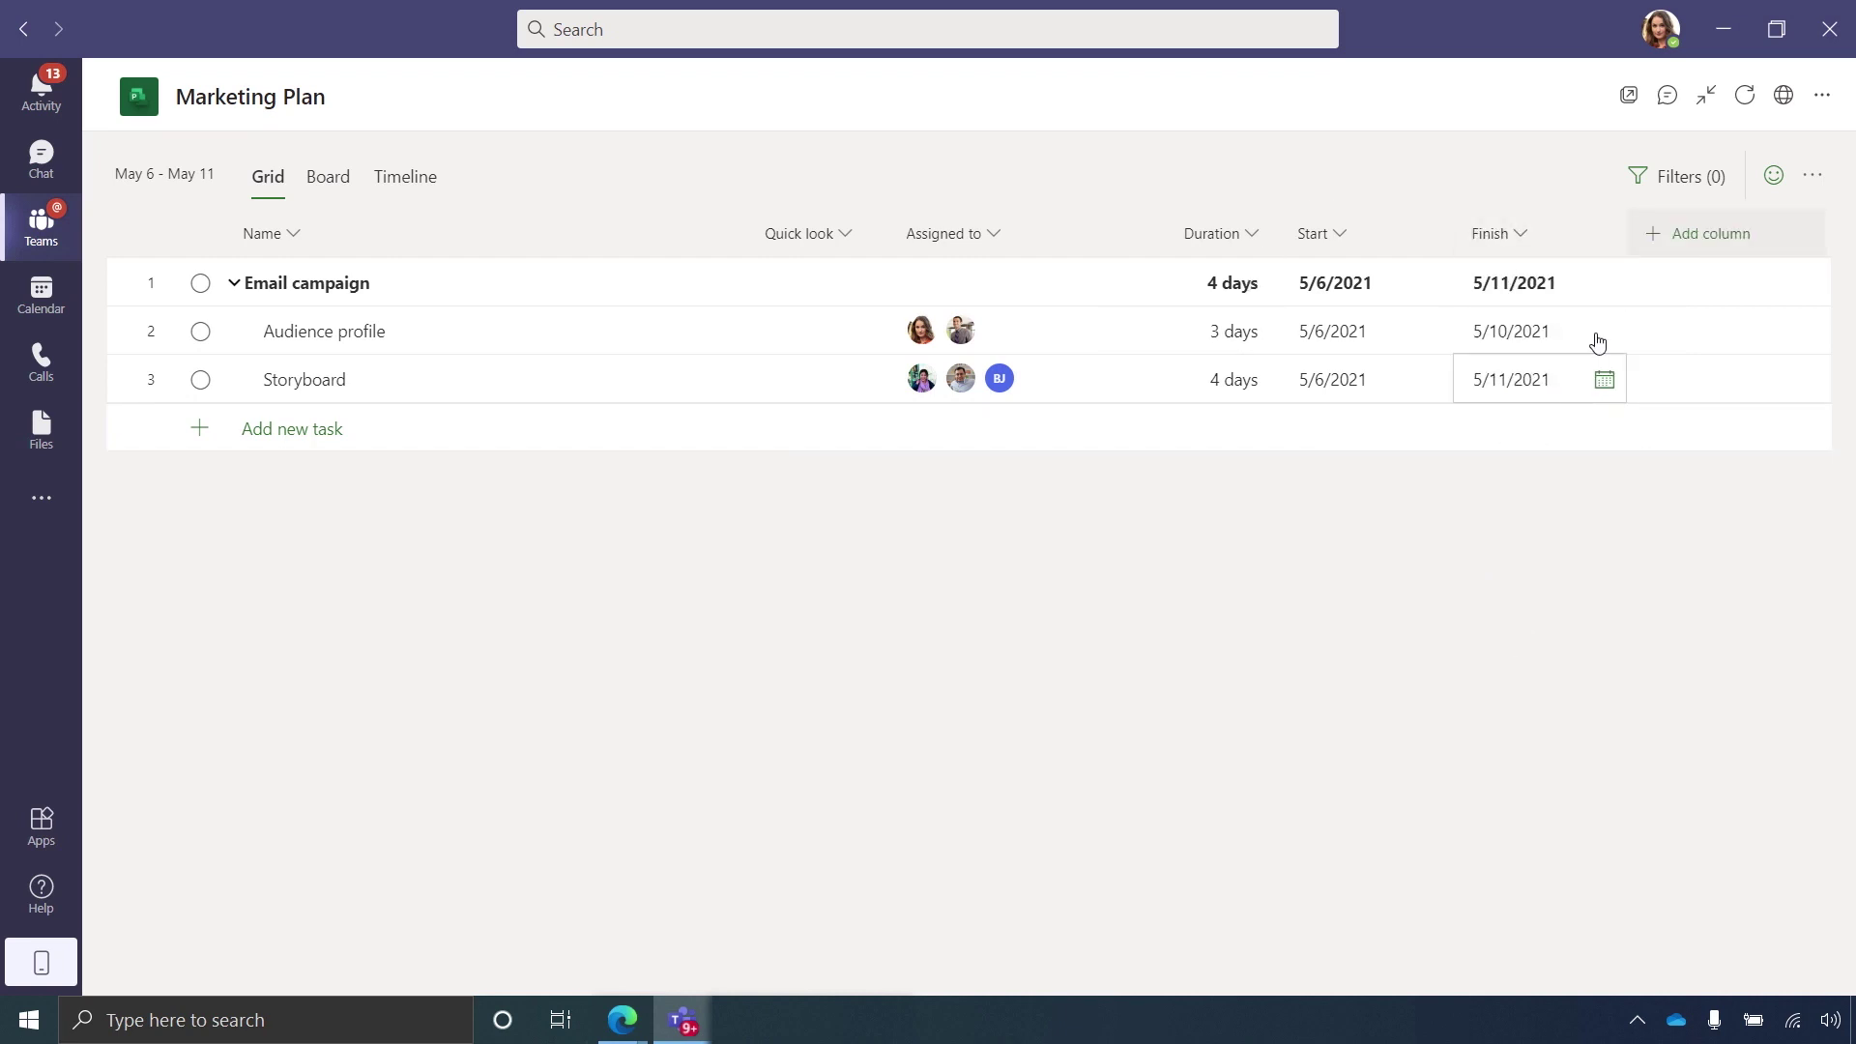
{"action": "left_click", "coordinate": [1698, 230]}
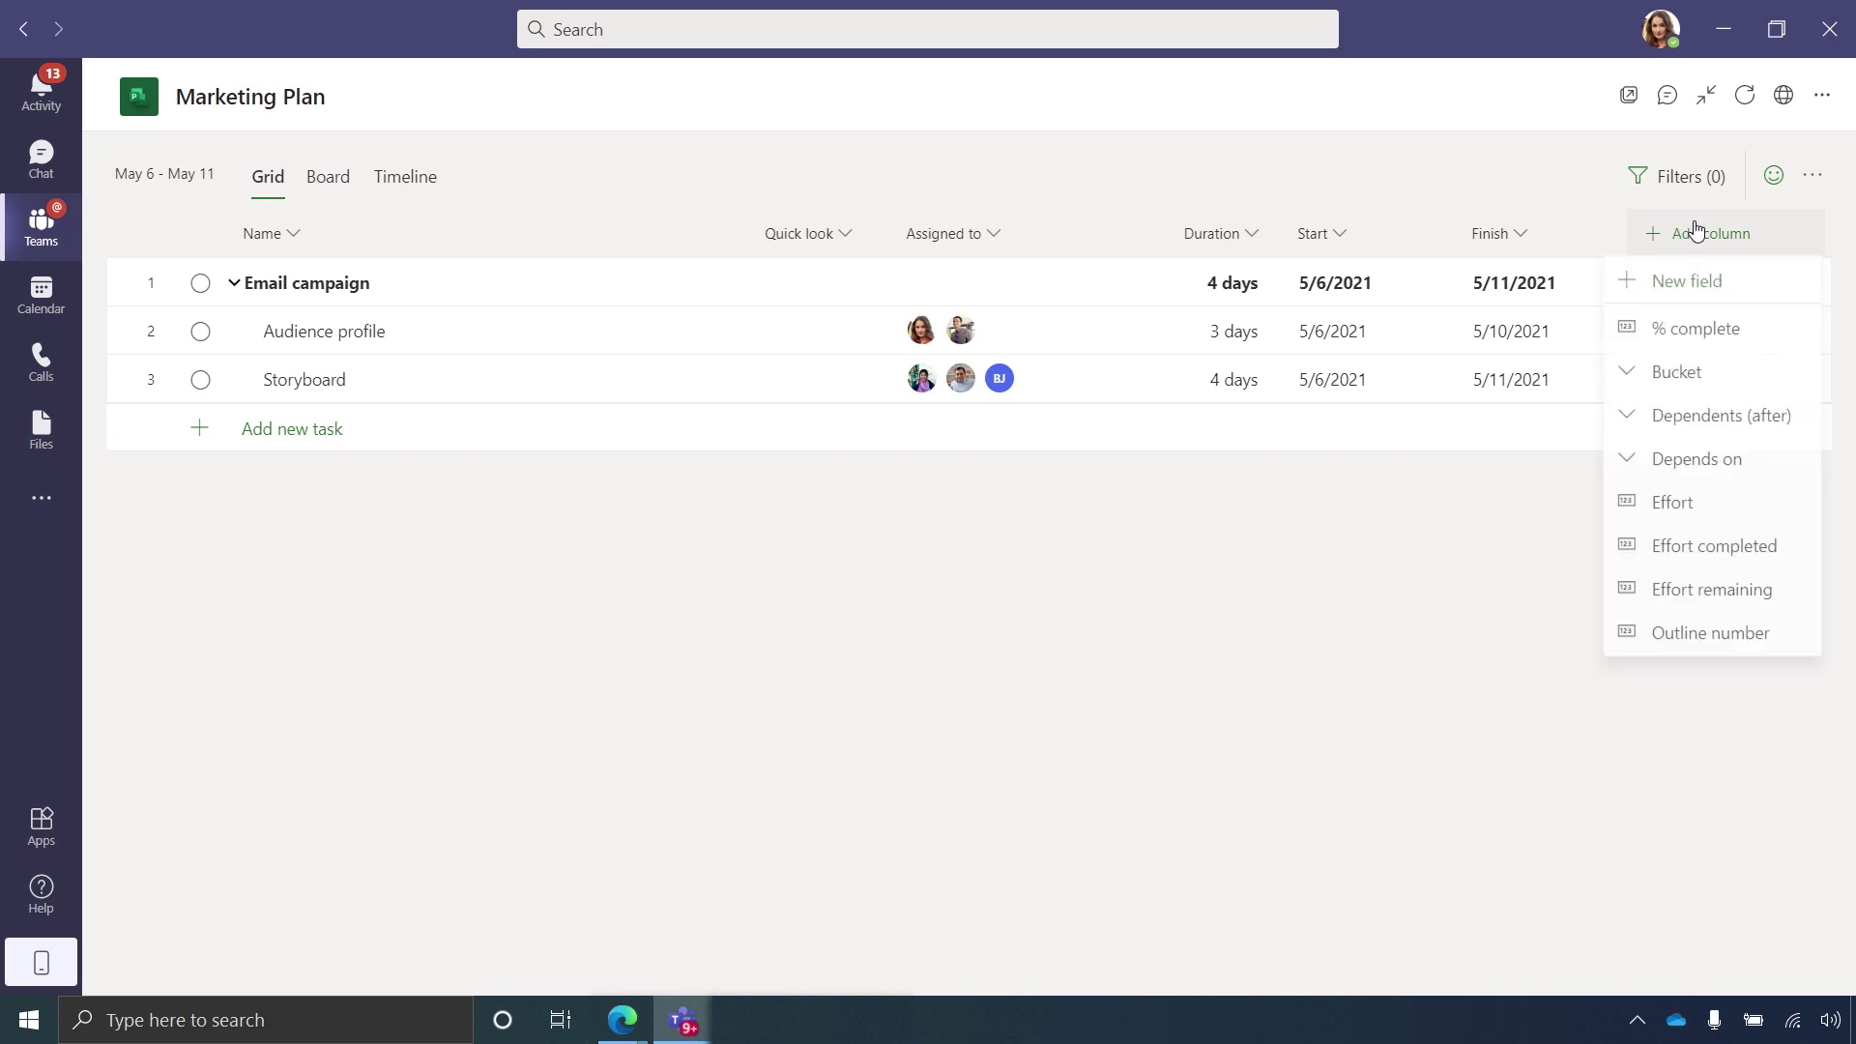
Create a Yes/No custom field named 'Legal review?' and mark Audience profile as Yes
{"action": "left_click", "coordinate": [1687, 286]}
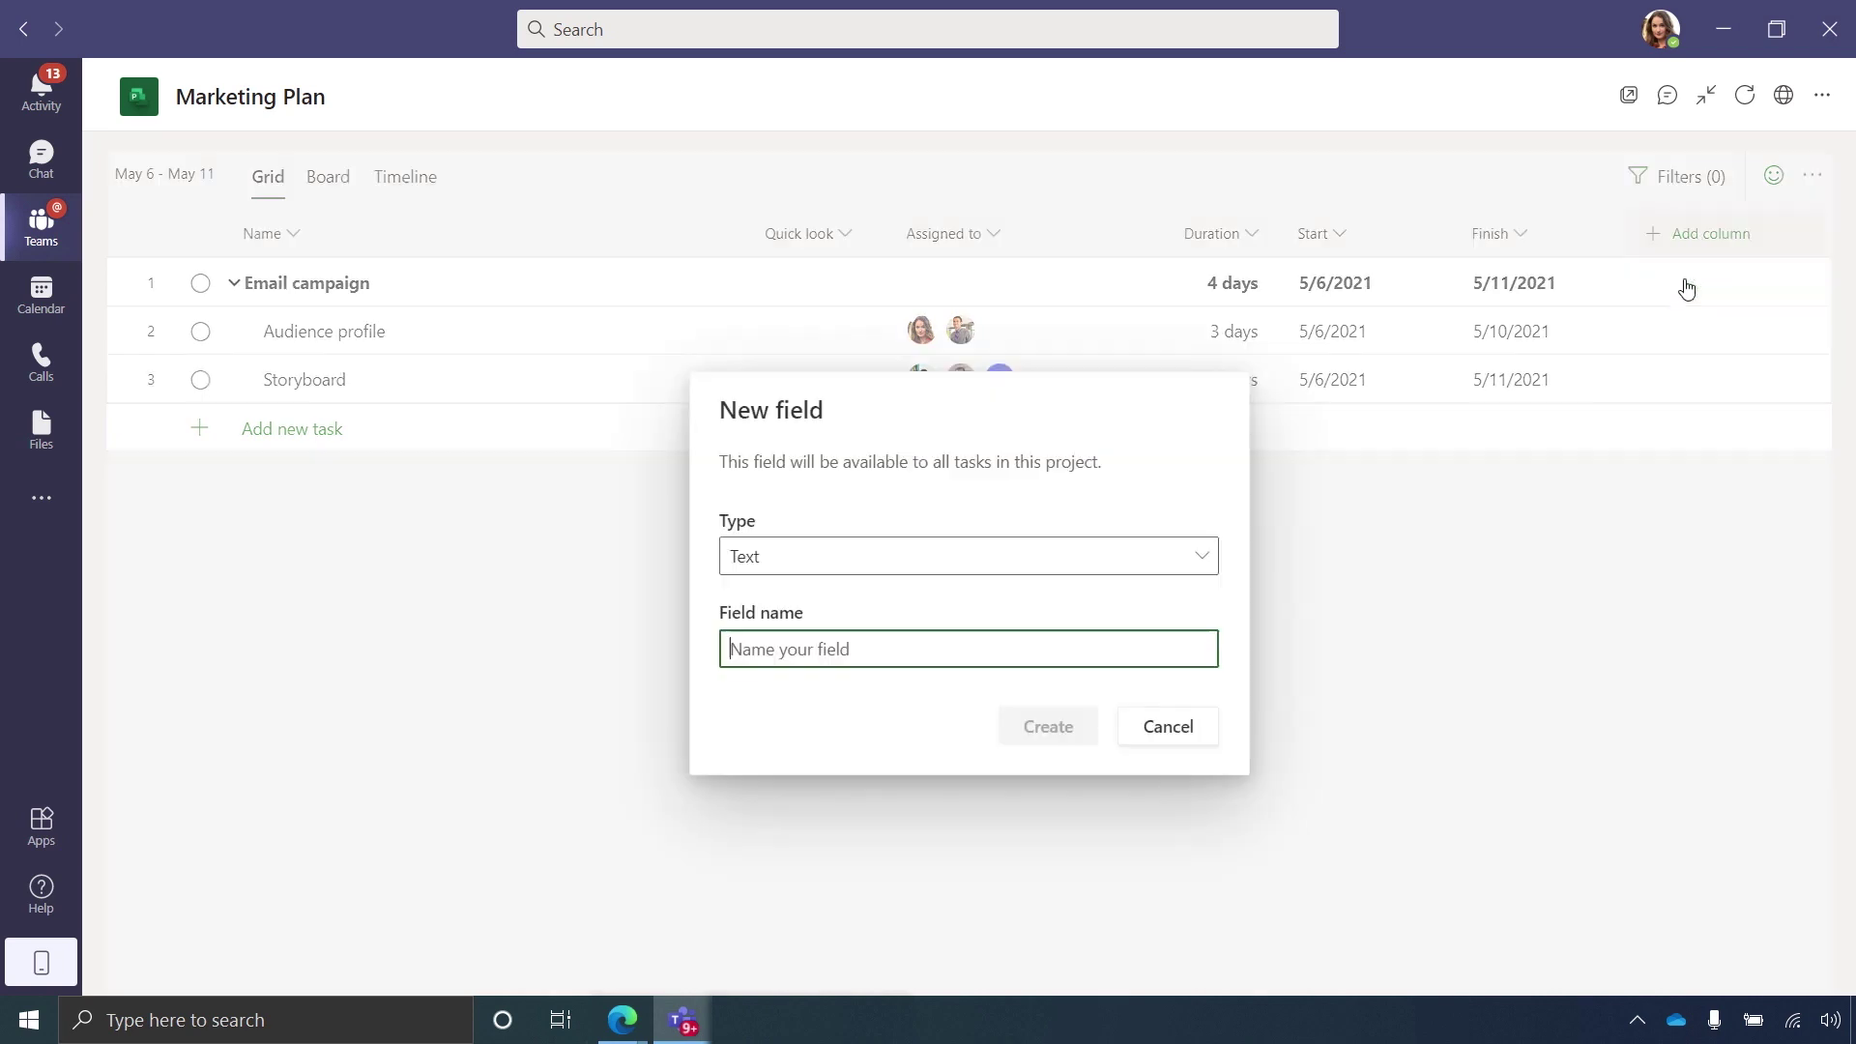
{"action": "left_click", "coordinate": [1209, 561]}
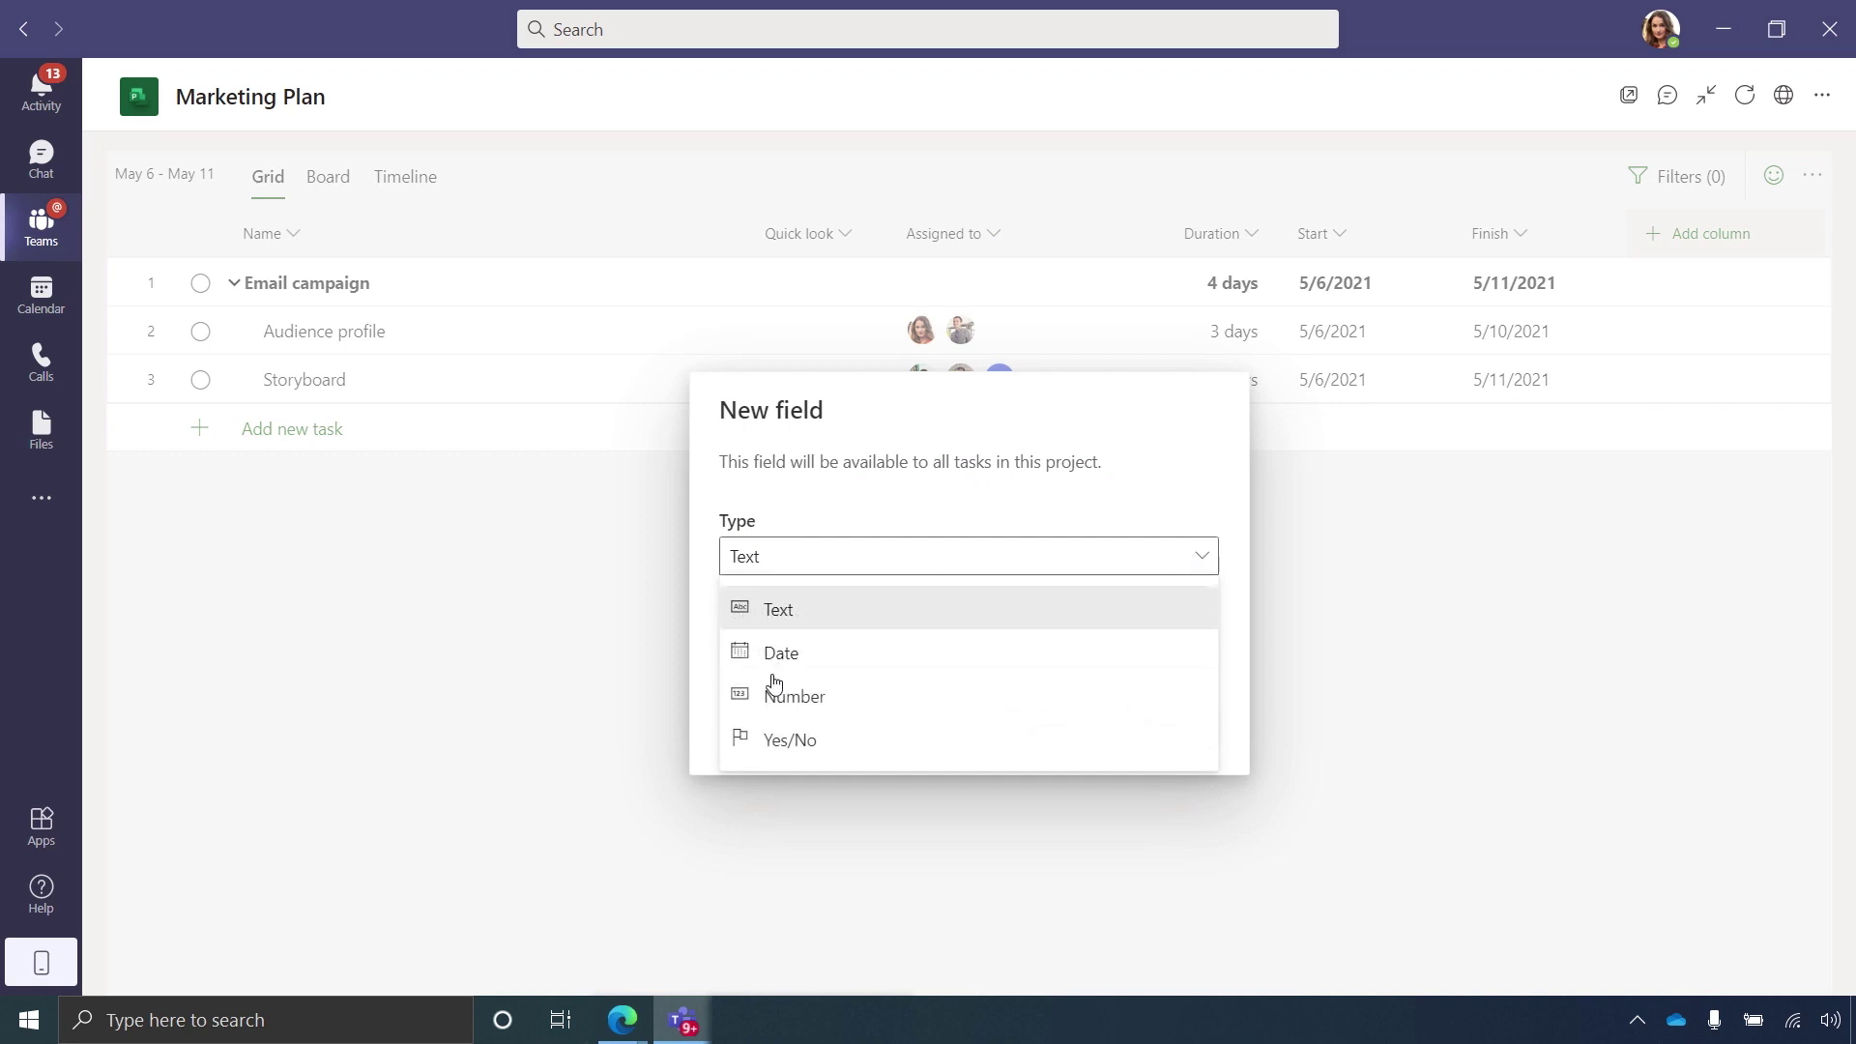
{"action": "left_click", "coordinate": [805, 744]}
{"action": "left_click", "coordinate": [837, 636]}
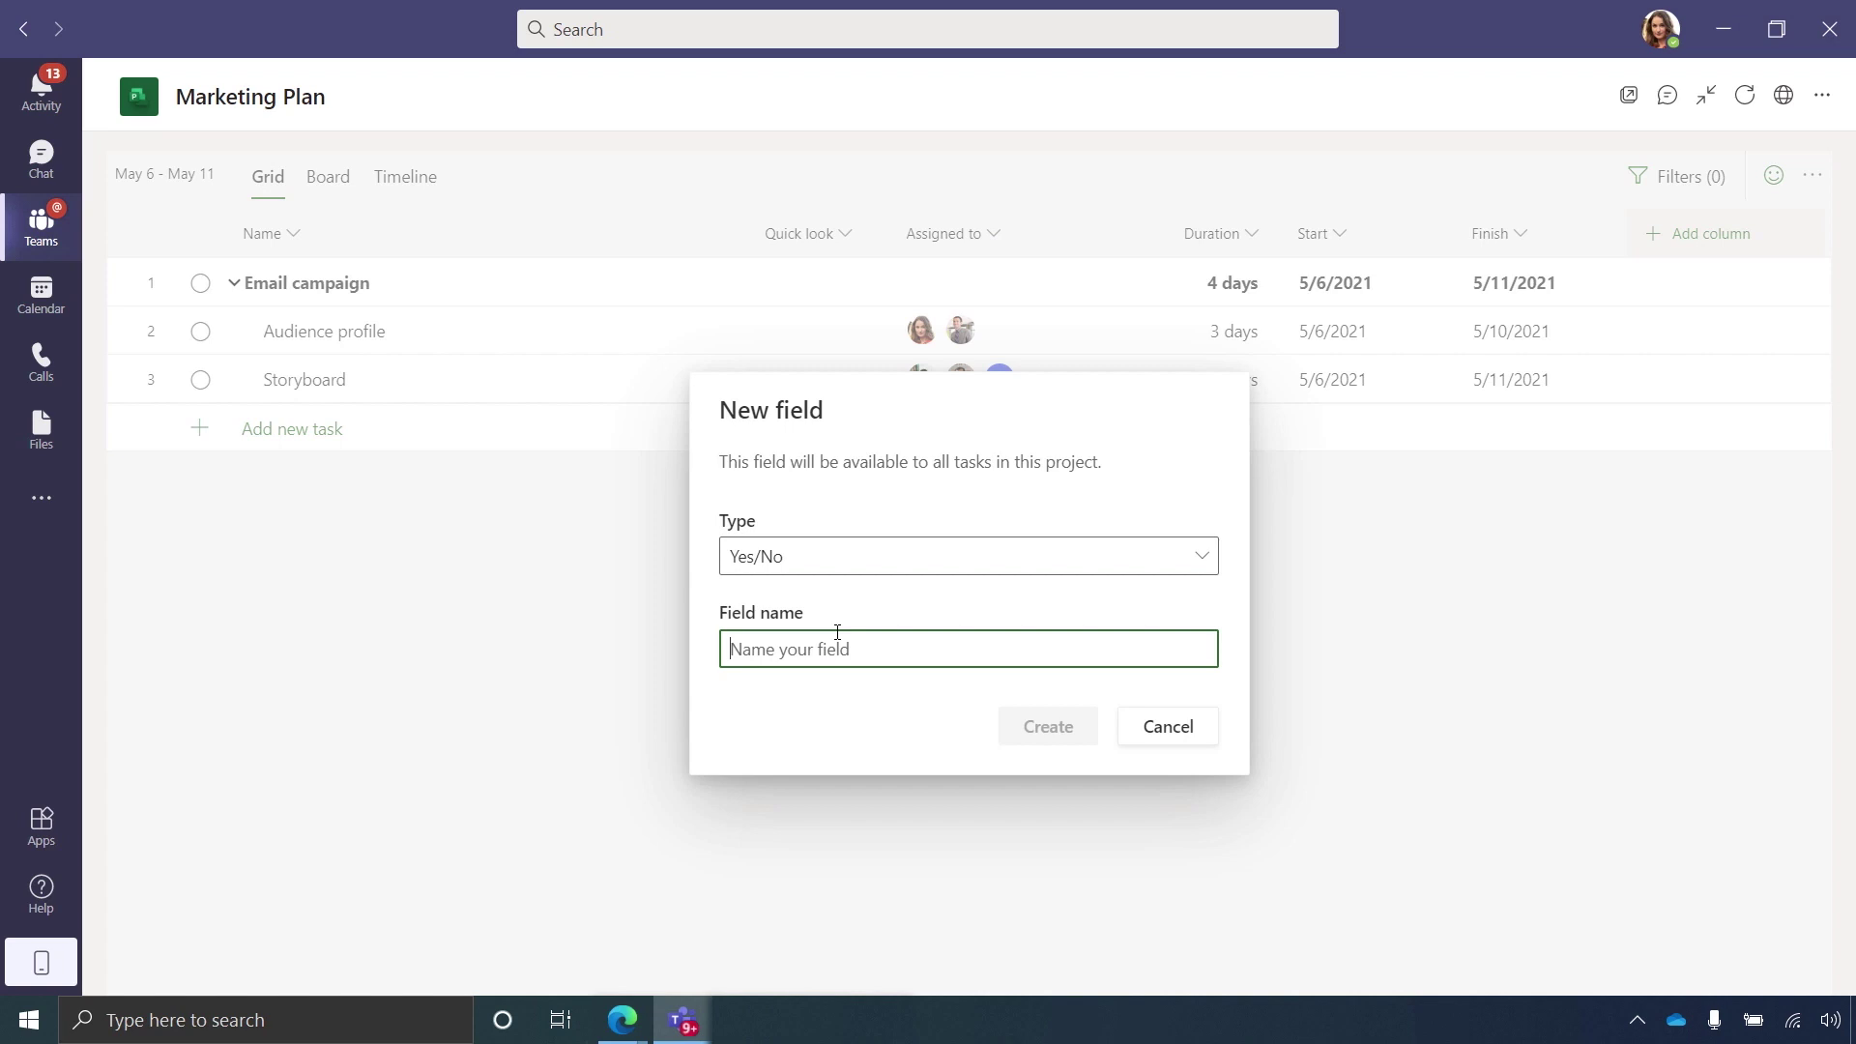
{"action": "type", "text": "Legal review"}
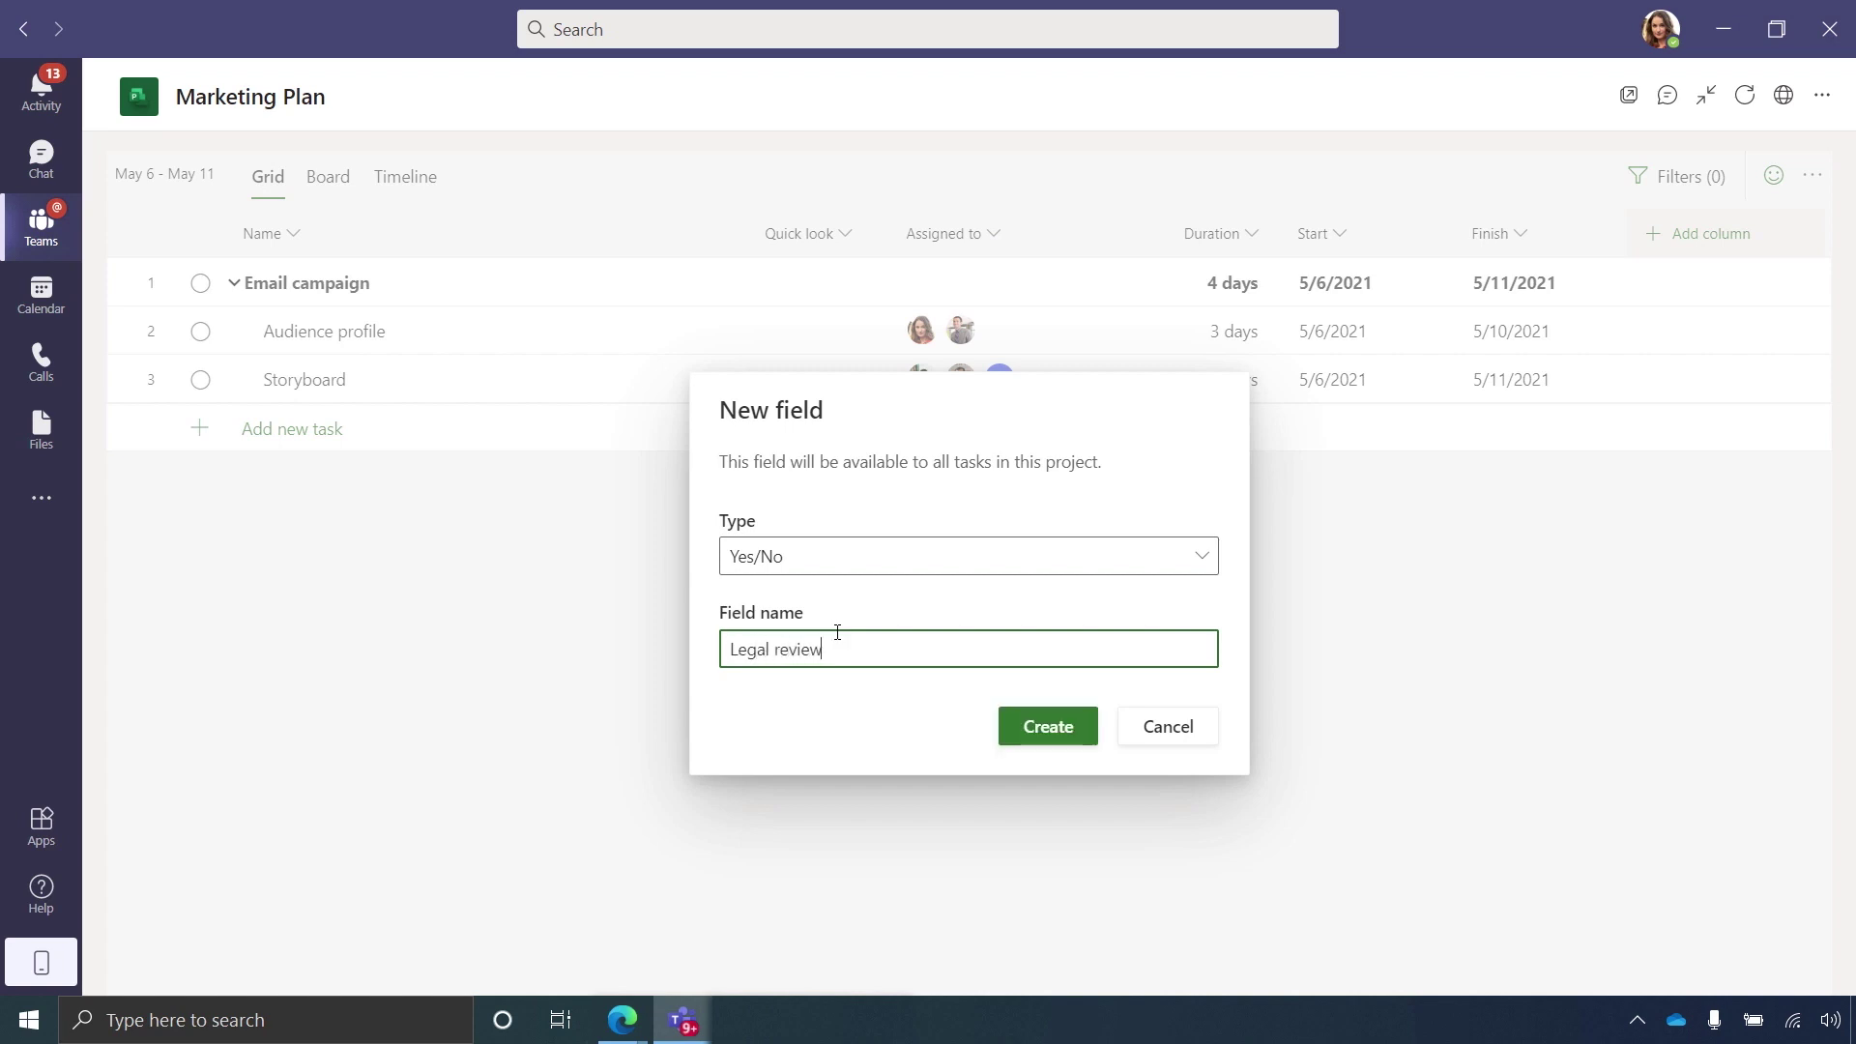
{"action": "type", "text": "?"}
{"action": "left_click", "coordinate": [1045, 727]}
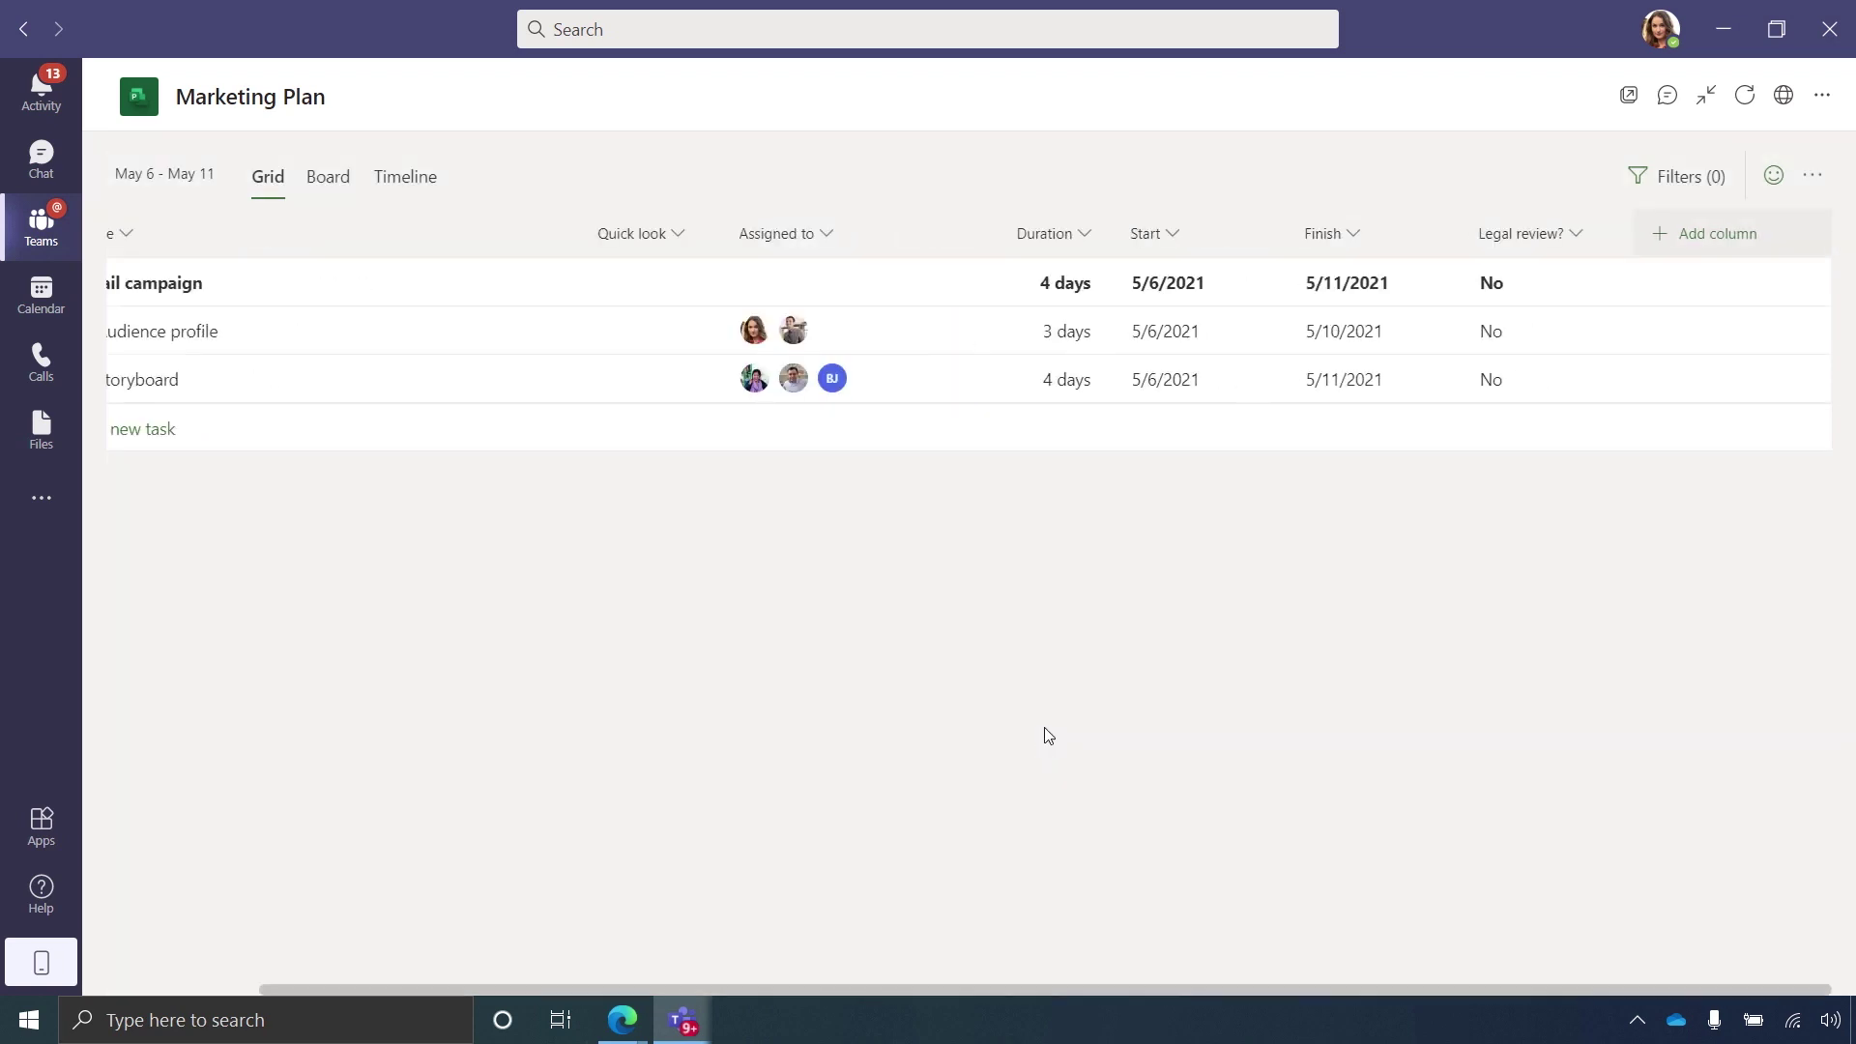
{"action": "left_click", "coordinate": [1612, 333]}
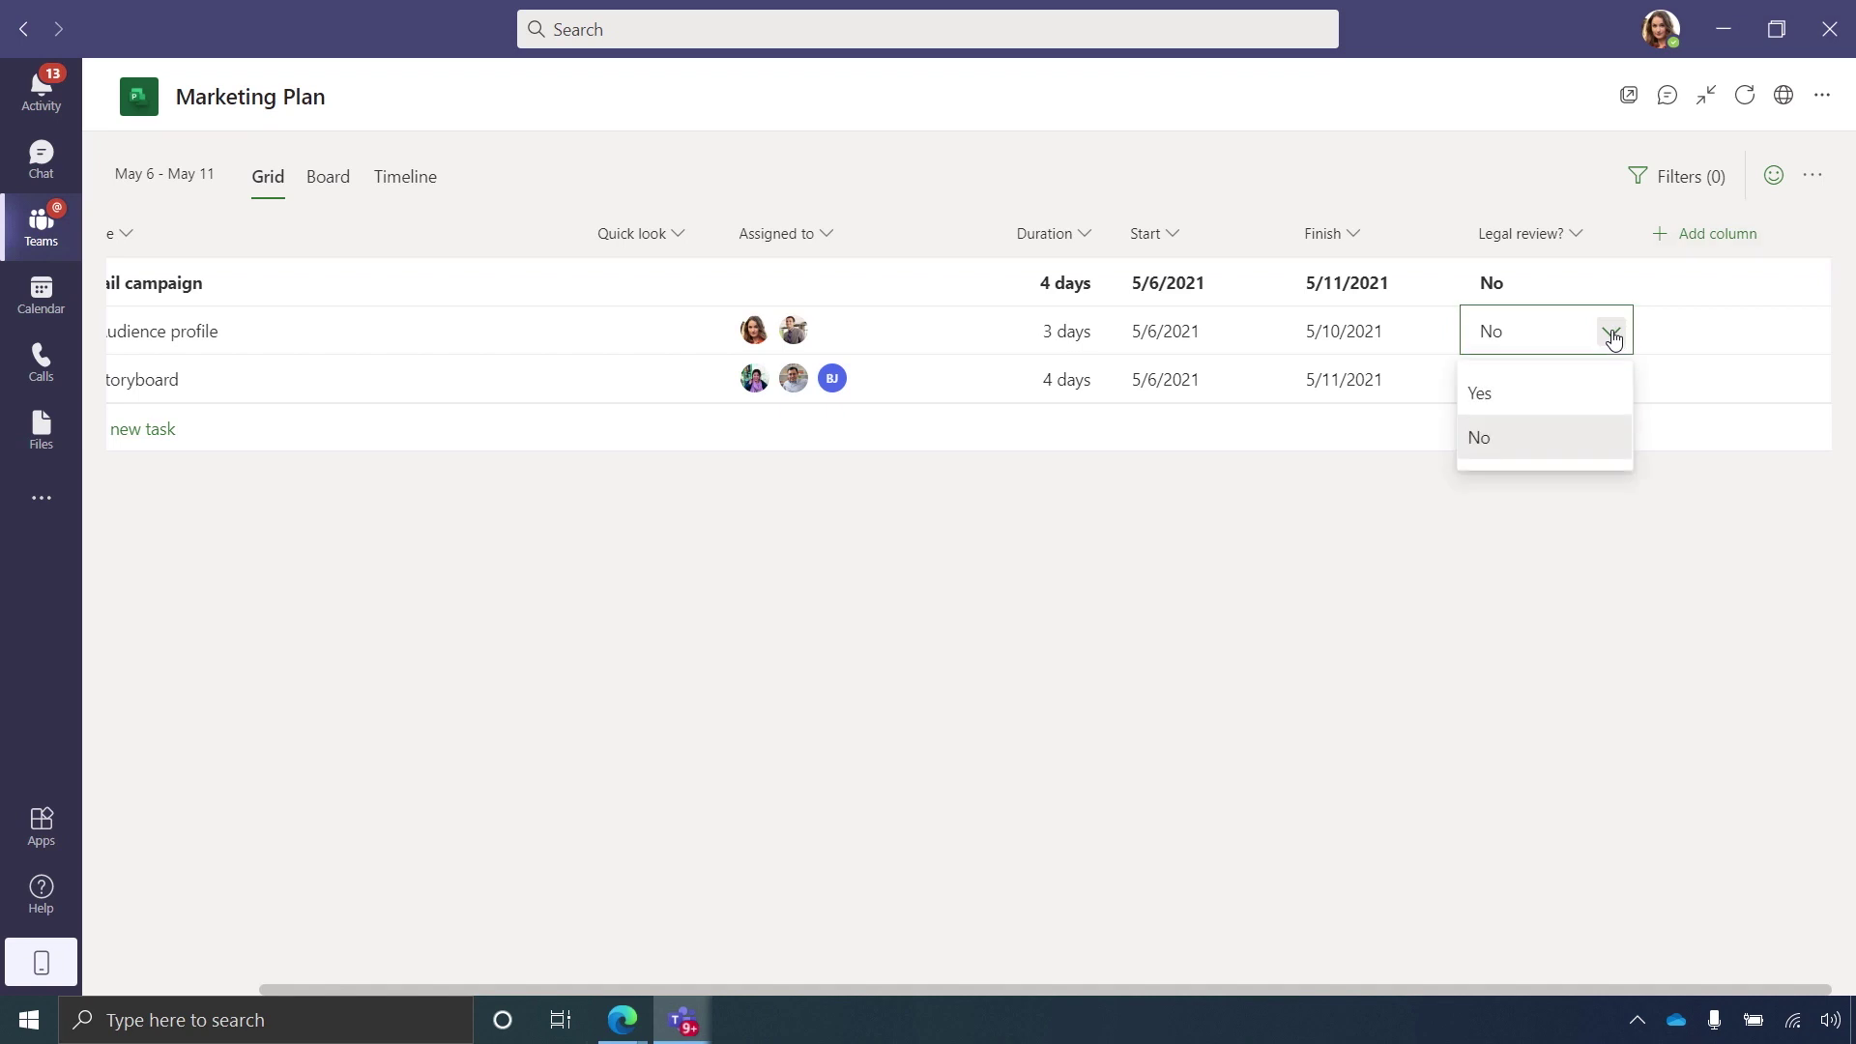
{"action": "left_click", "coordinate": [1537, 392]}
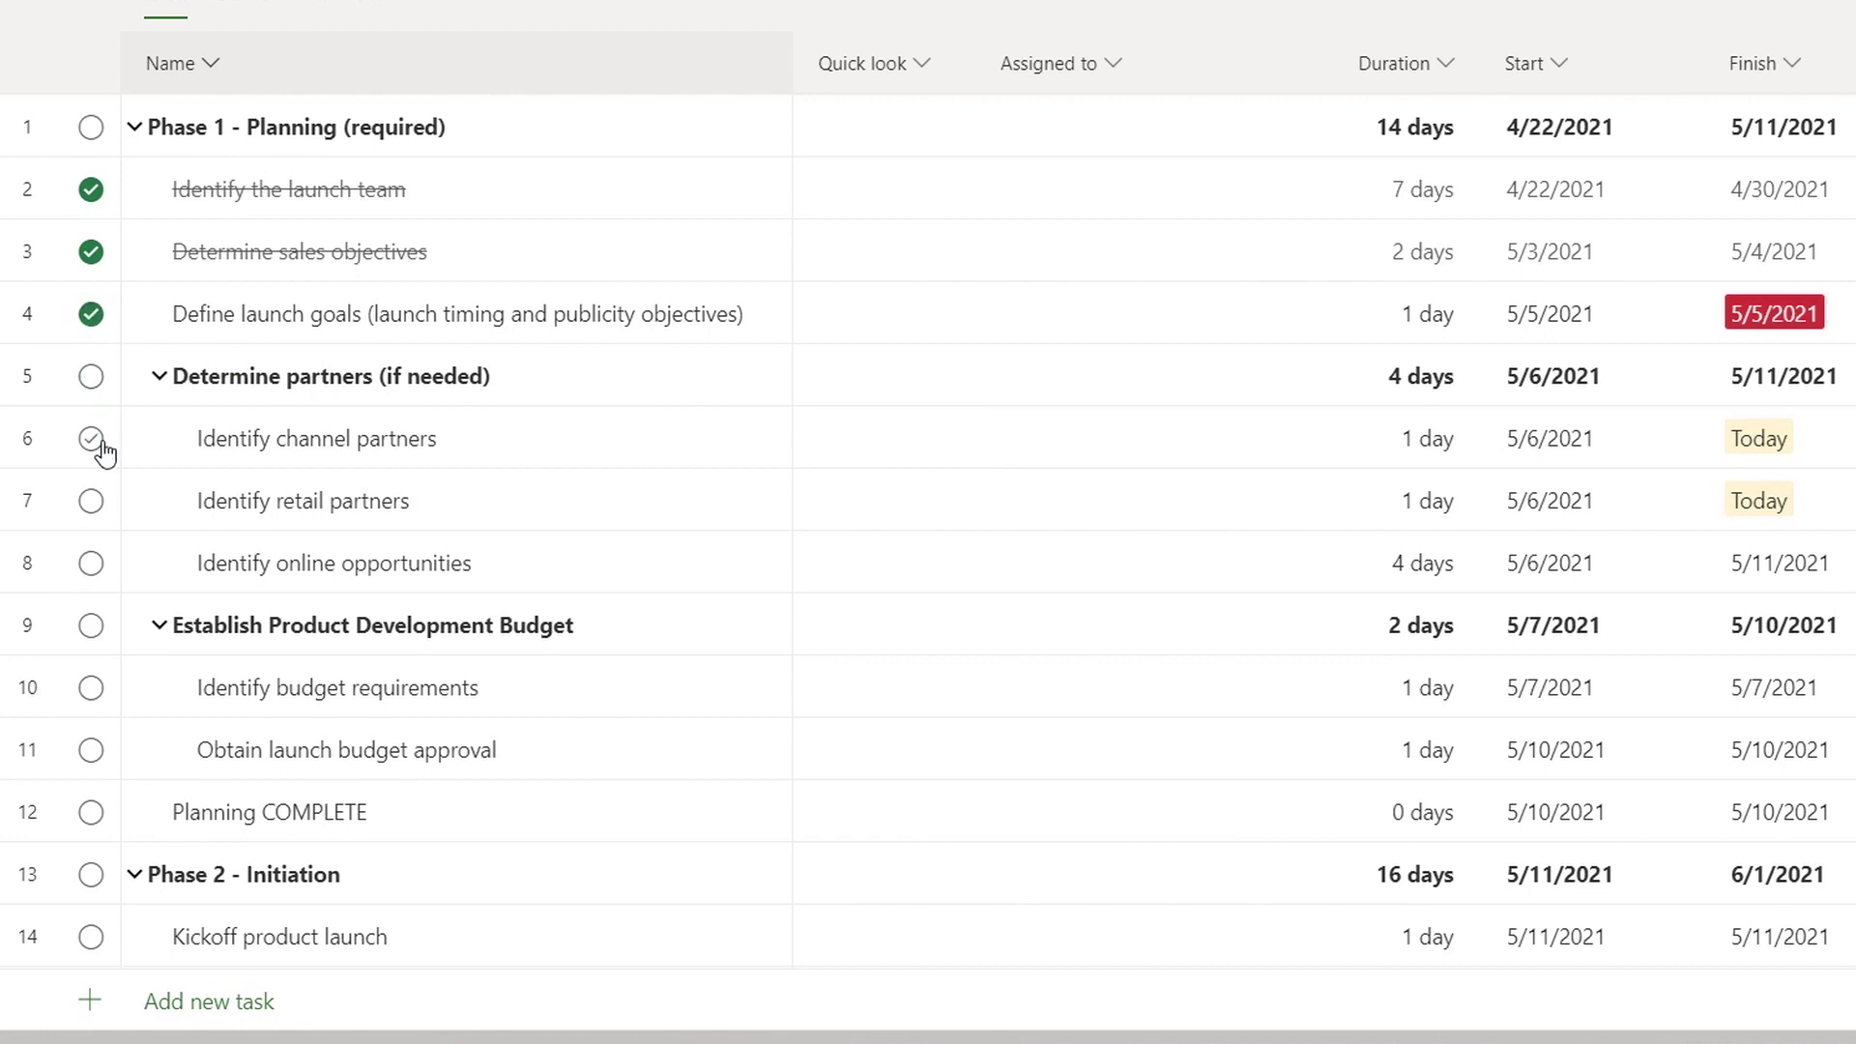
Complete Identify channel partners and Identify retail partners, and check Identify online opportunities' details
{"action": "left_click", "coordinate": [92, 439]}
{"action": "left_click", "coordinate": [91, 502]}
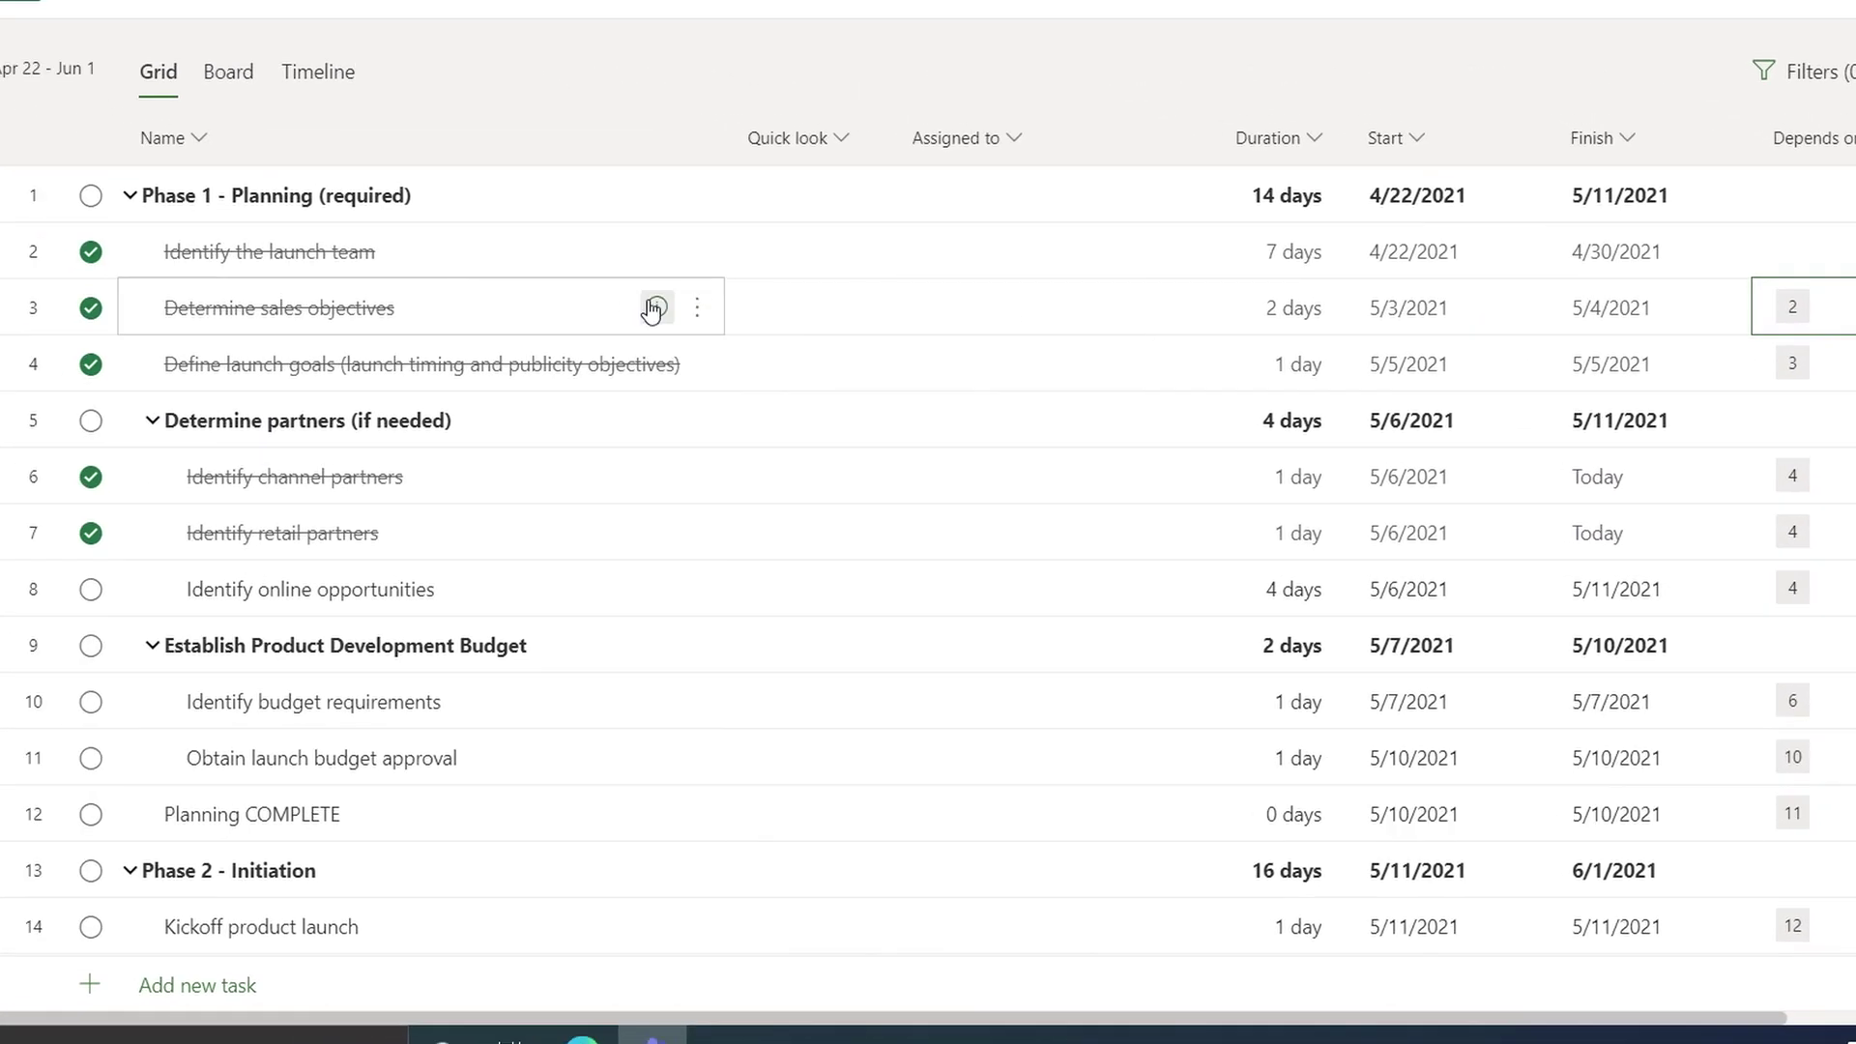
{"action": "left_click", "coordinate": [654, 590]}
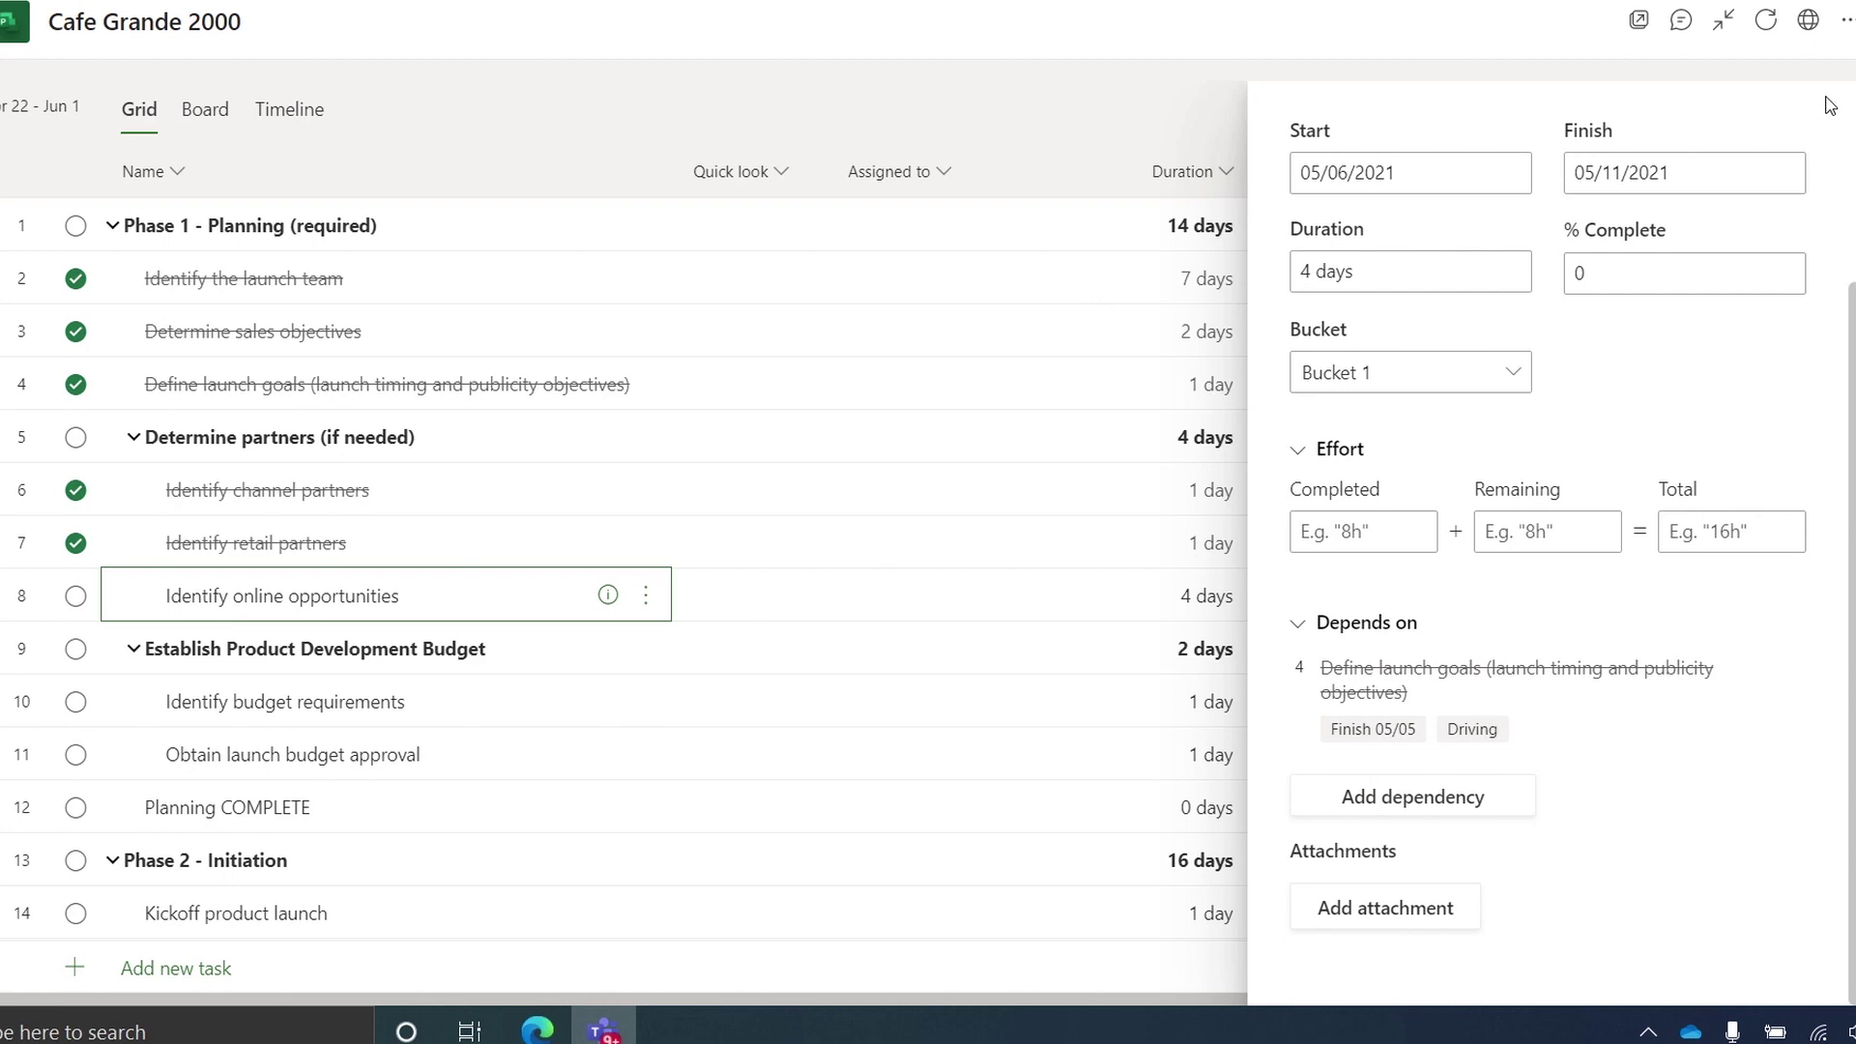
{"action": "scroll", "coordinate": [1804, 150], "scroll_direction": "up", "scroll_amount": 3}
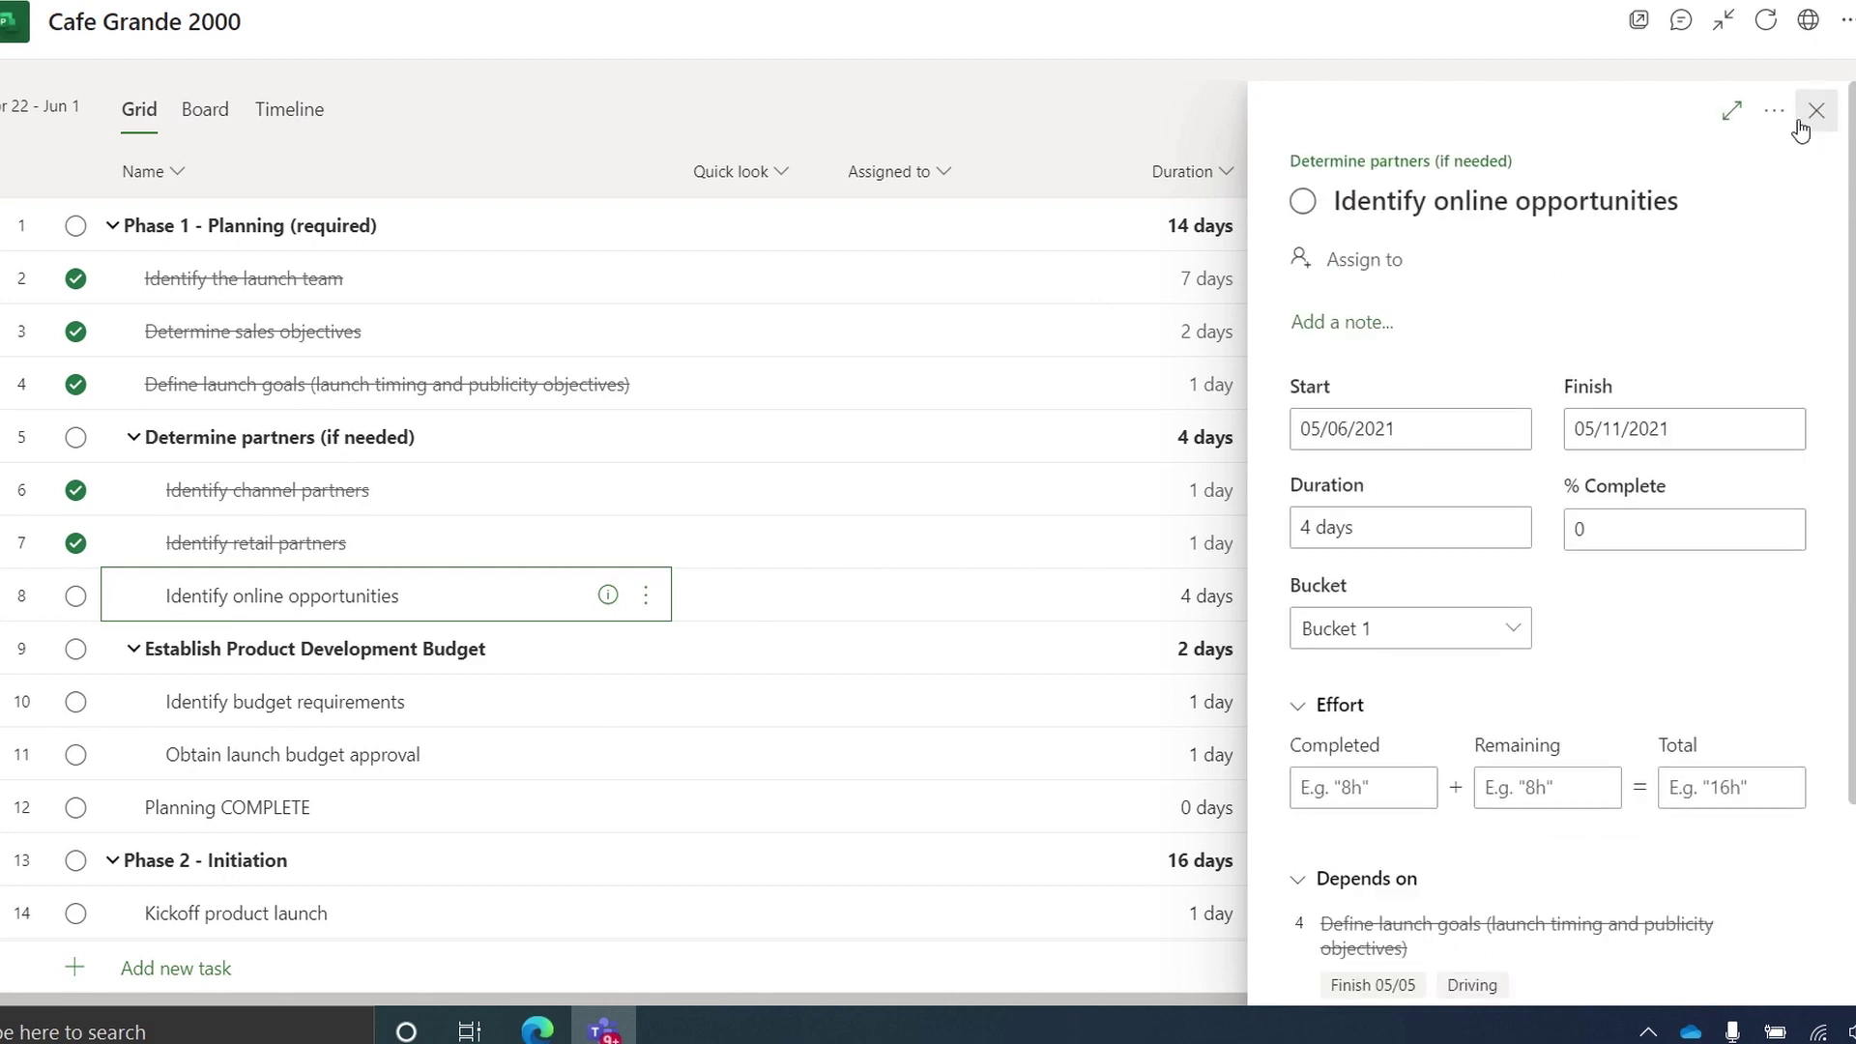
{"action": "left_click", "coordinate": [1800, 124]}
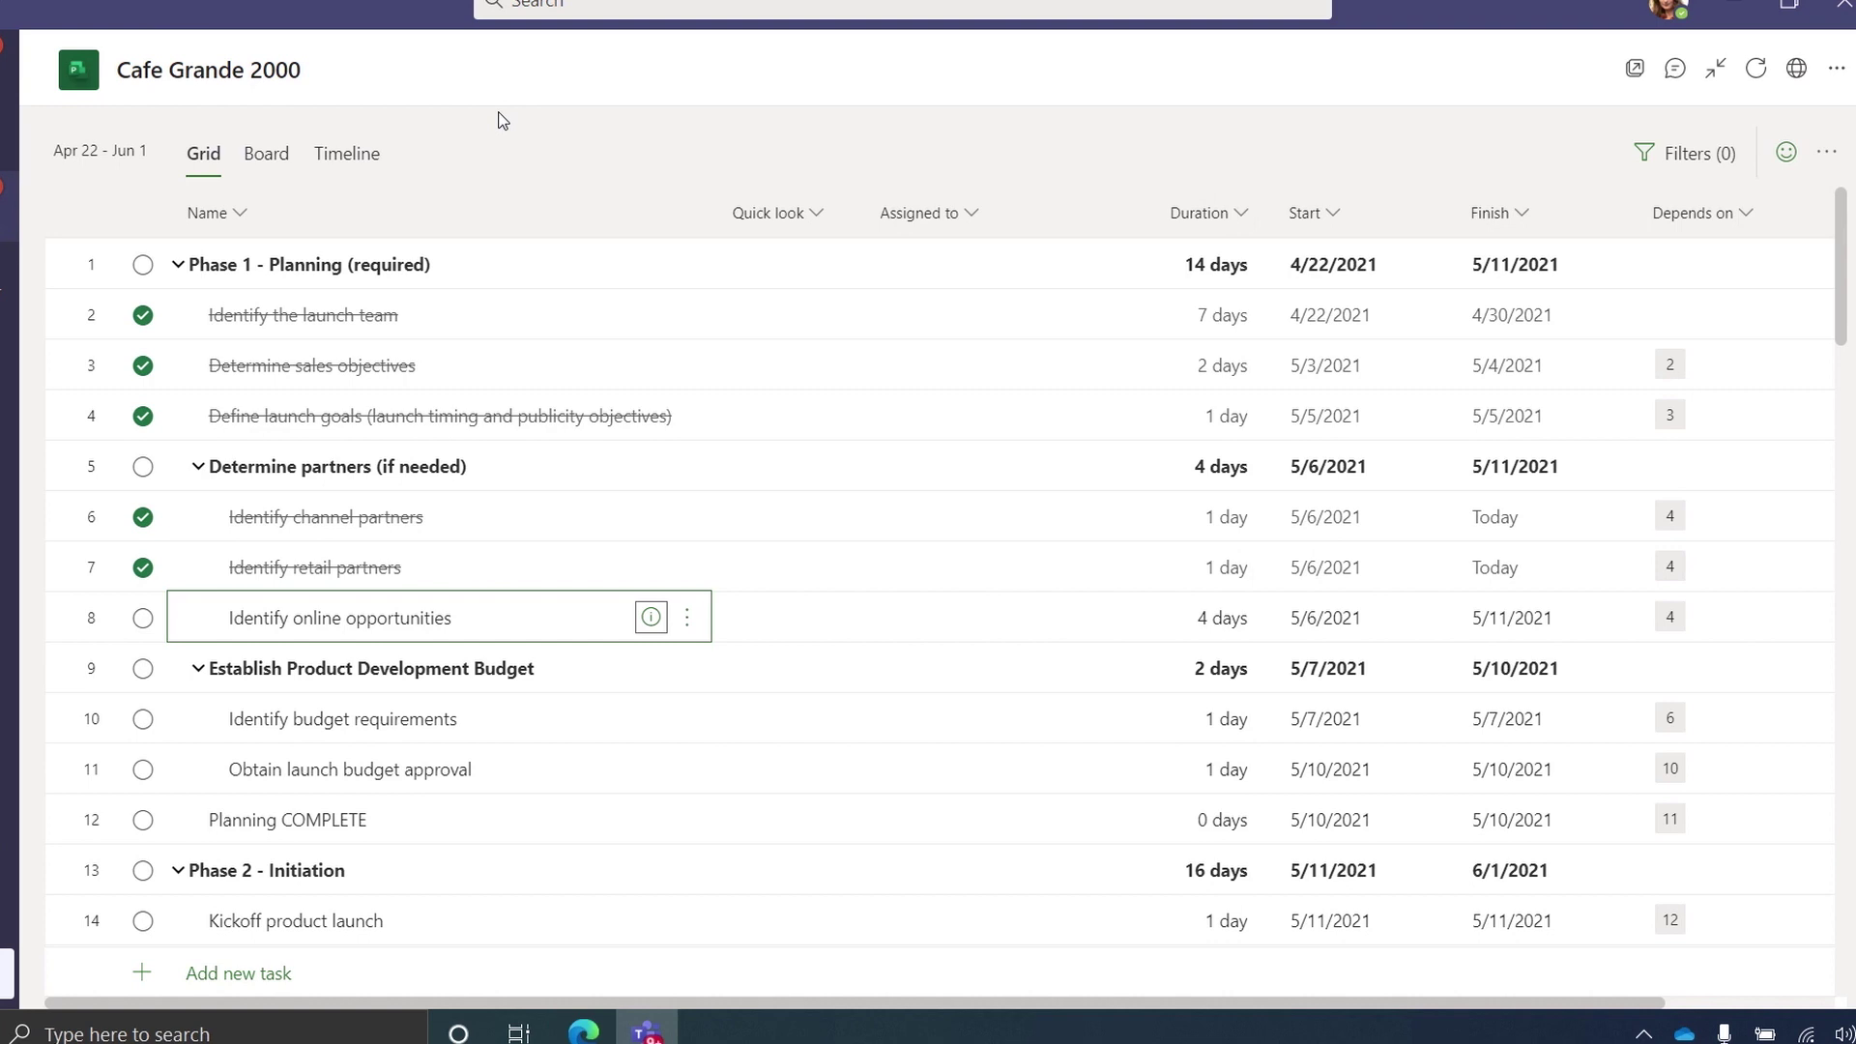
On the timeline, move Identify budget requirements to start May 10
{"action": "left_click", "coordinate": [501, 109]}
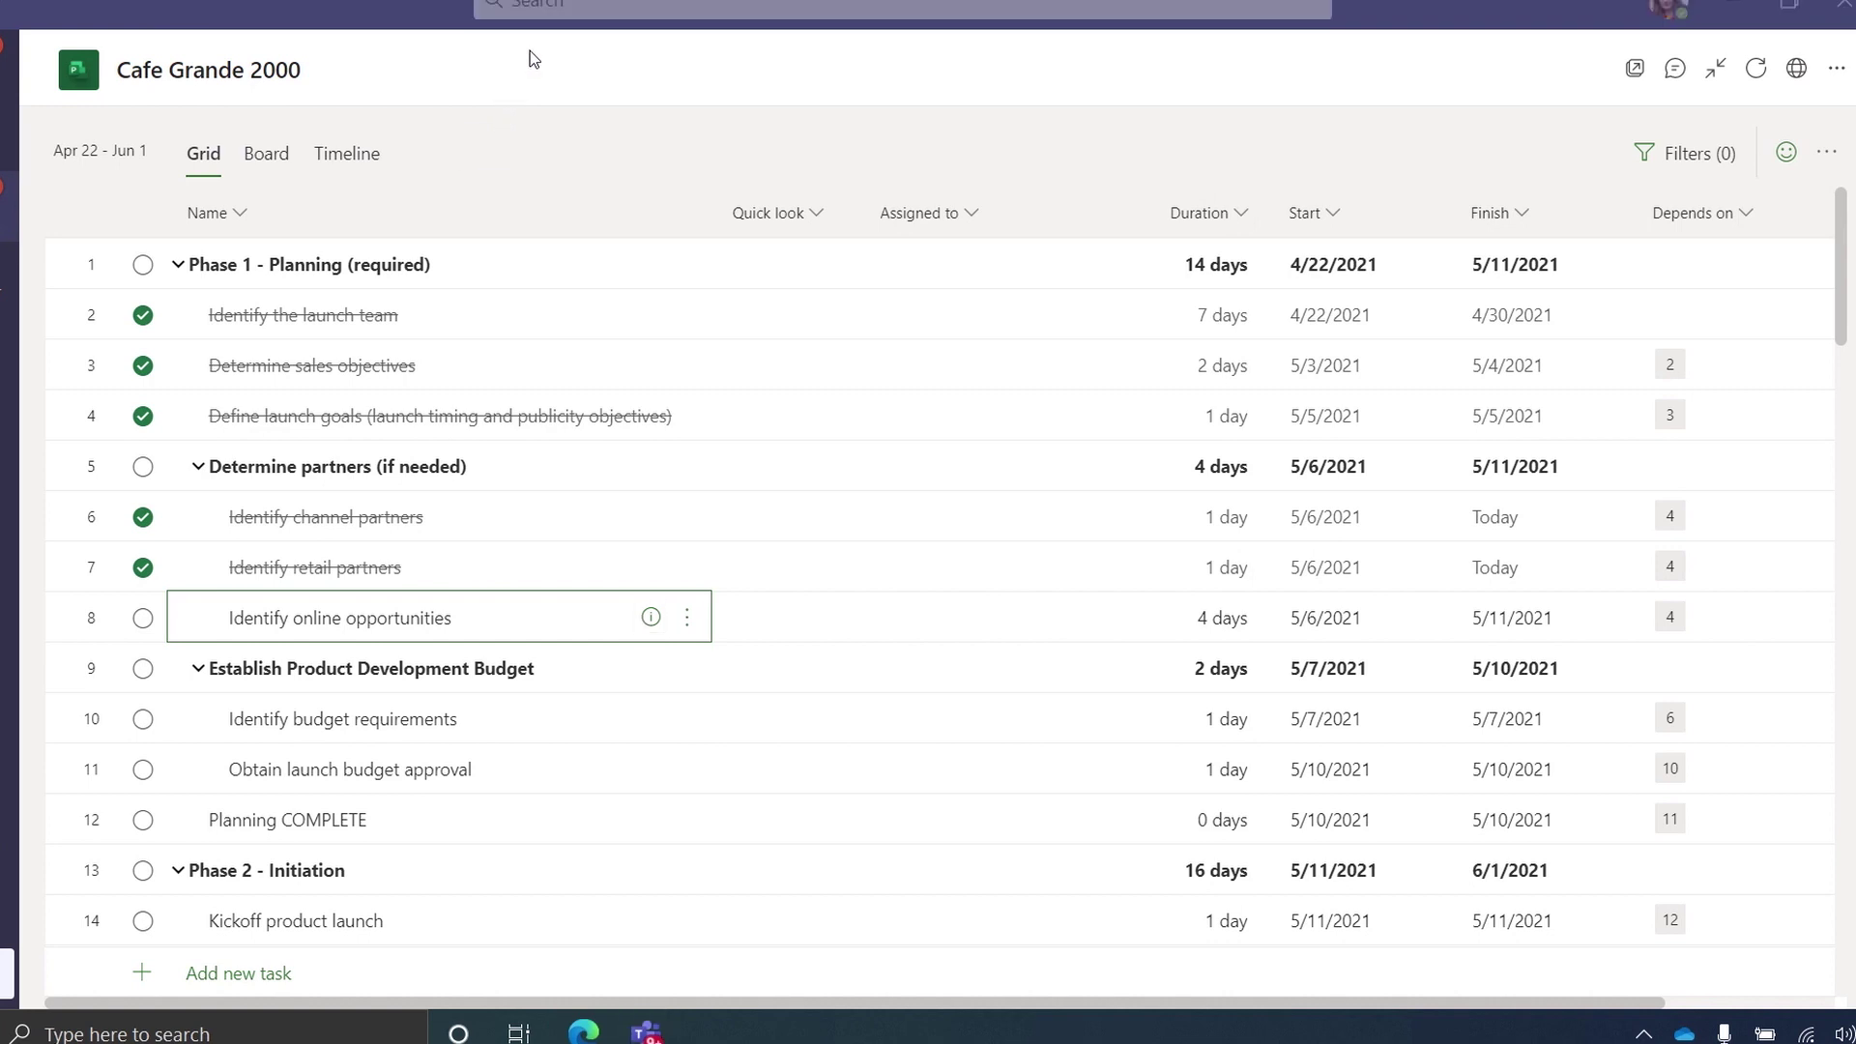
{"action": "left_click", "coordinate": [372, 144]}
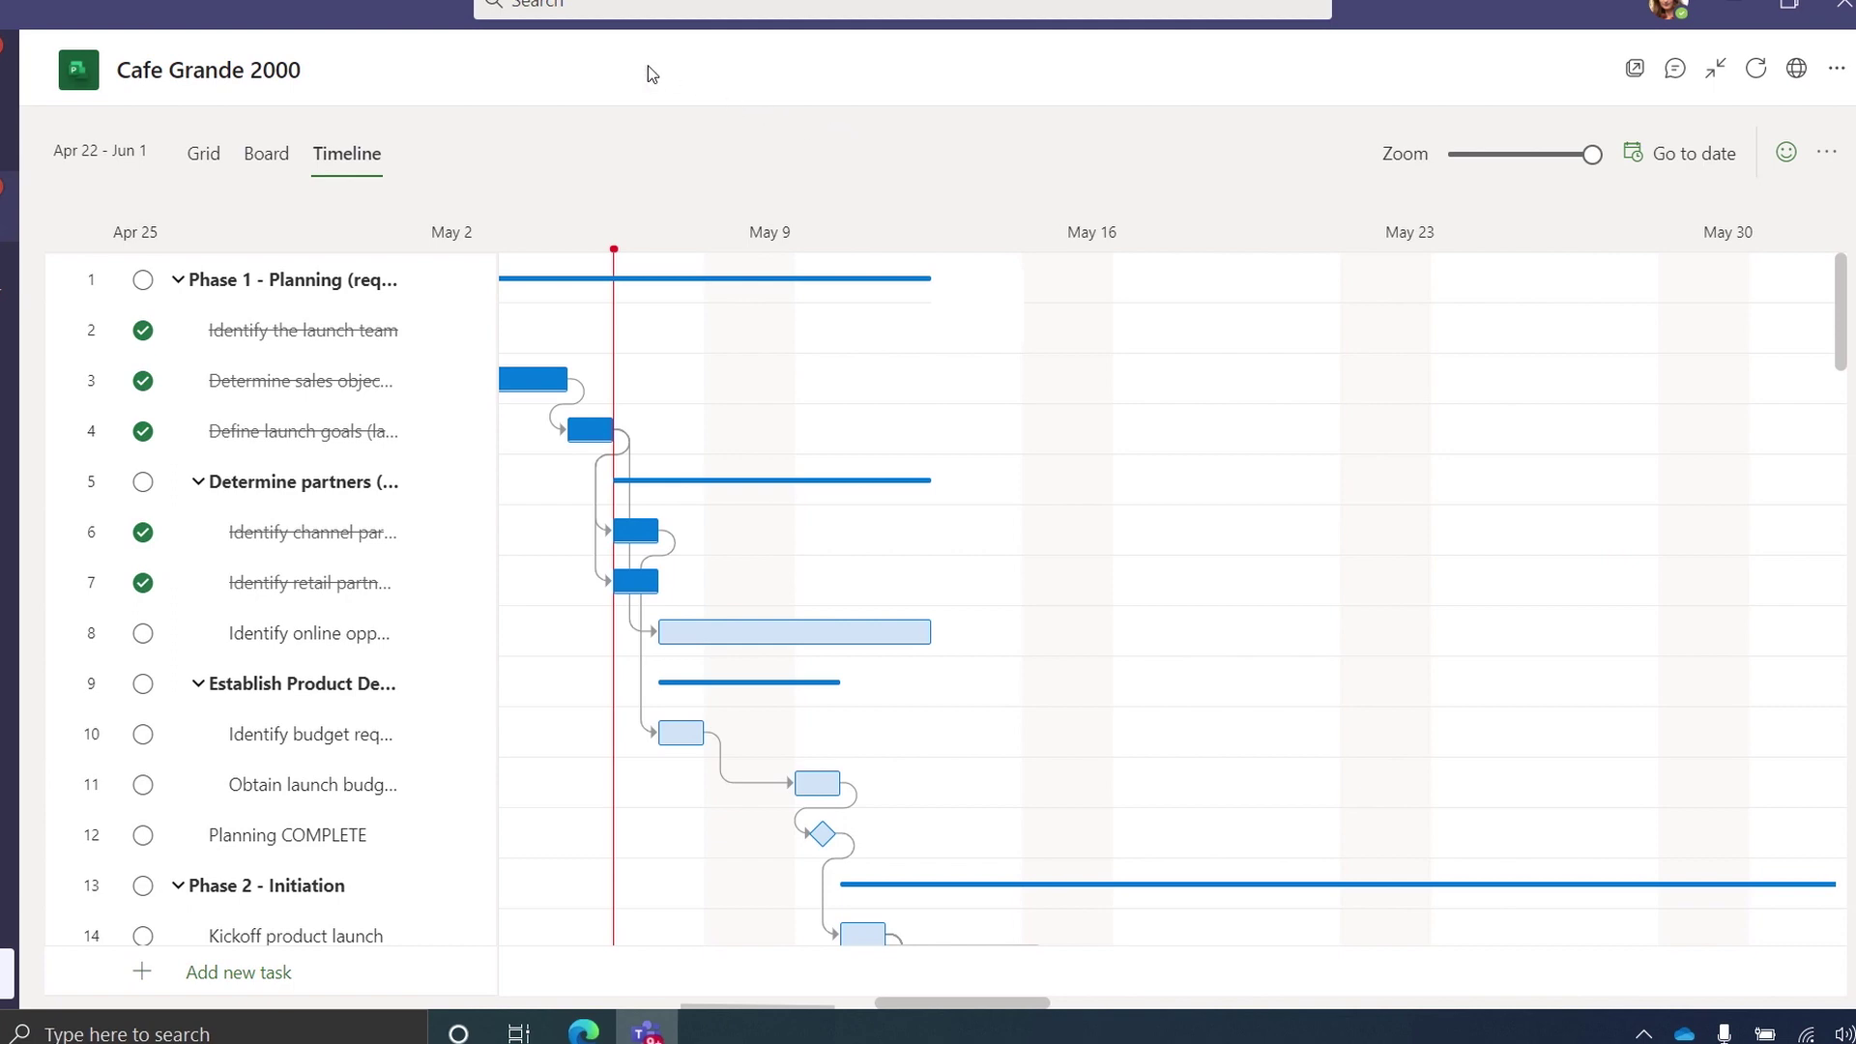
{"action": "mouse_move", "coordinate": [680, 739]}
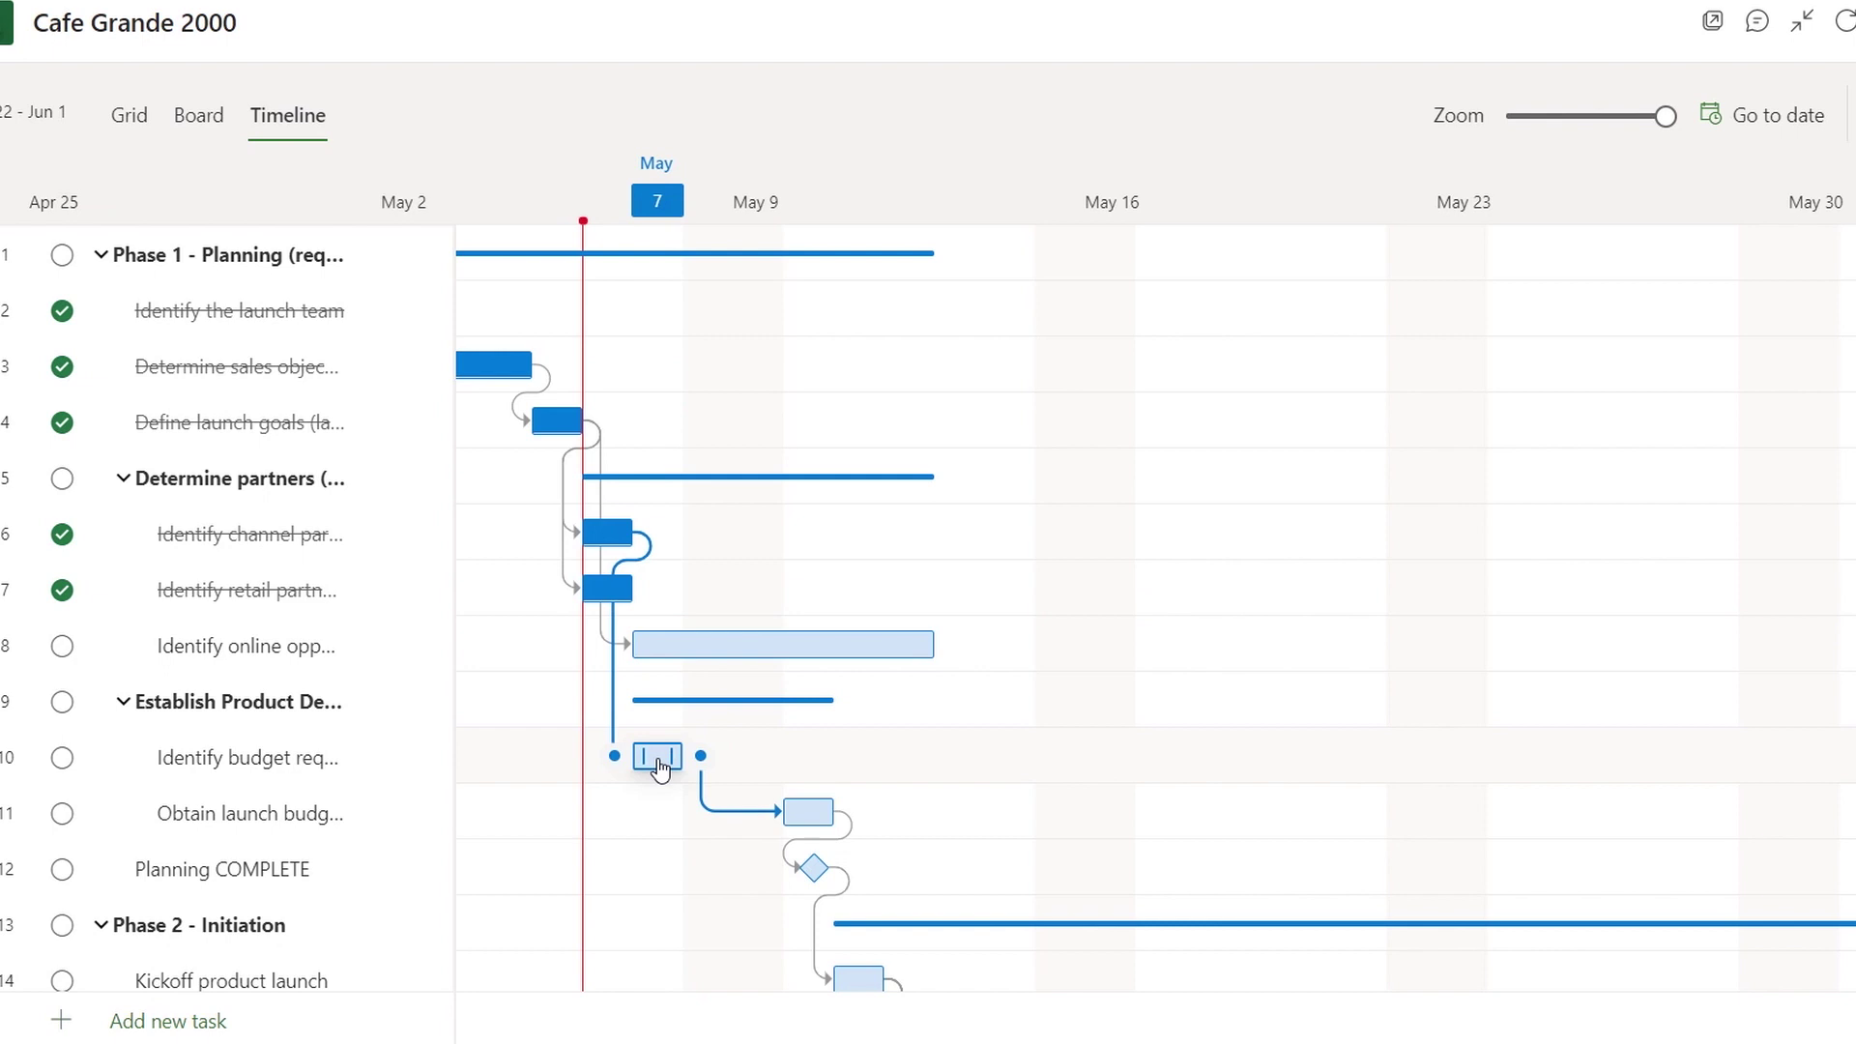
{"action": "mouse_move", "coordinate": [658, 769]}
{"action": "left_mouse_down"}
{"action": "mouse_move", "coordinate": [815, 765]}
{"action": "mouse_move", "coordinate": [1125, 808]}
{"action": "left_mouse_up"}
{"action": "mouse_move", "coordinate": [867, 805]}
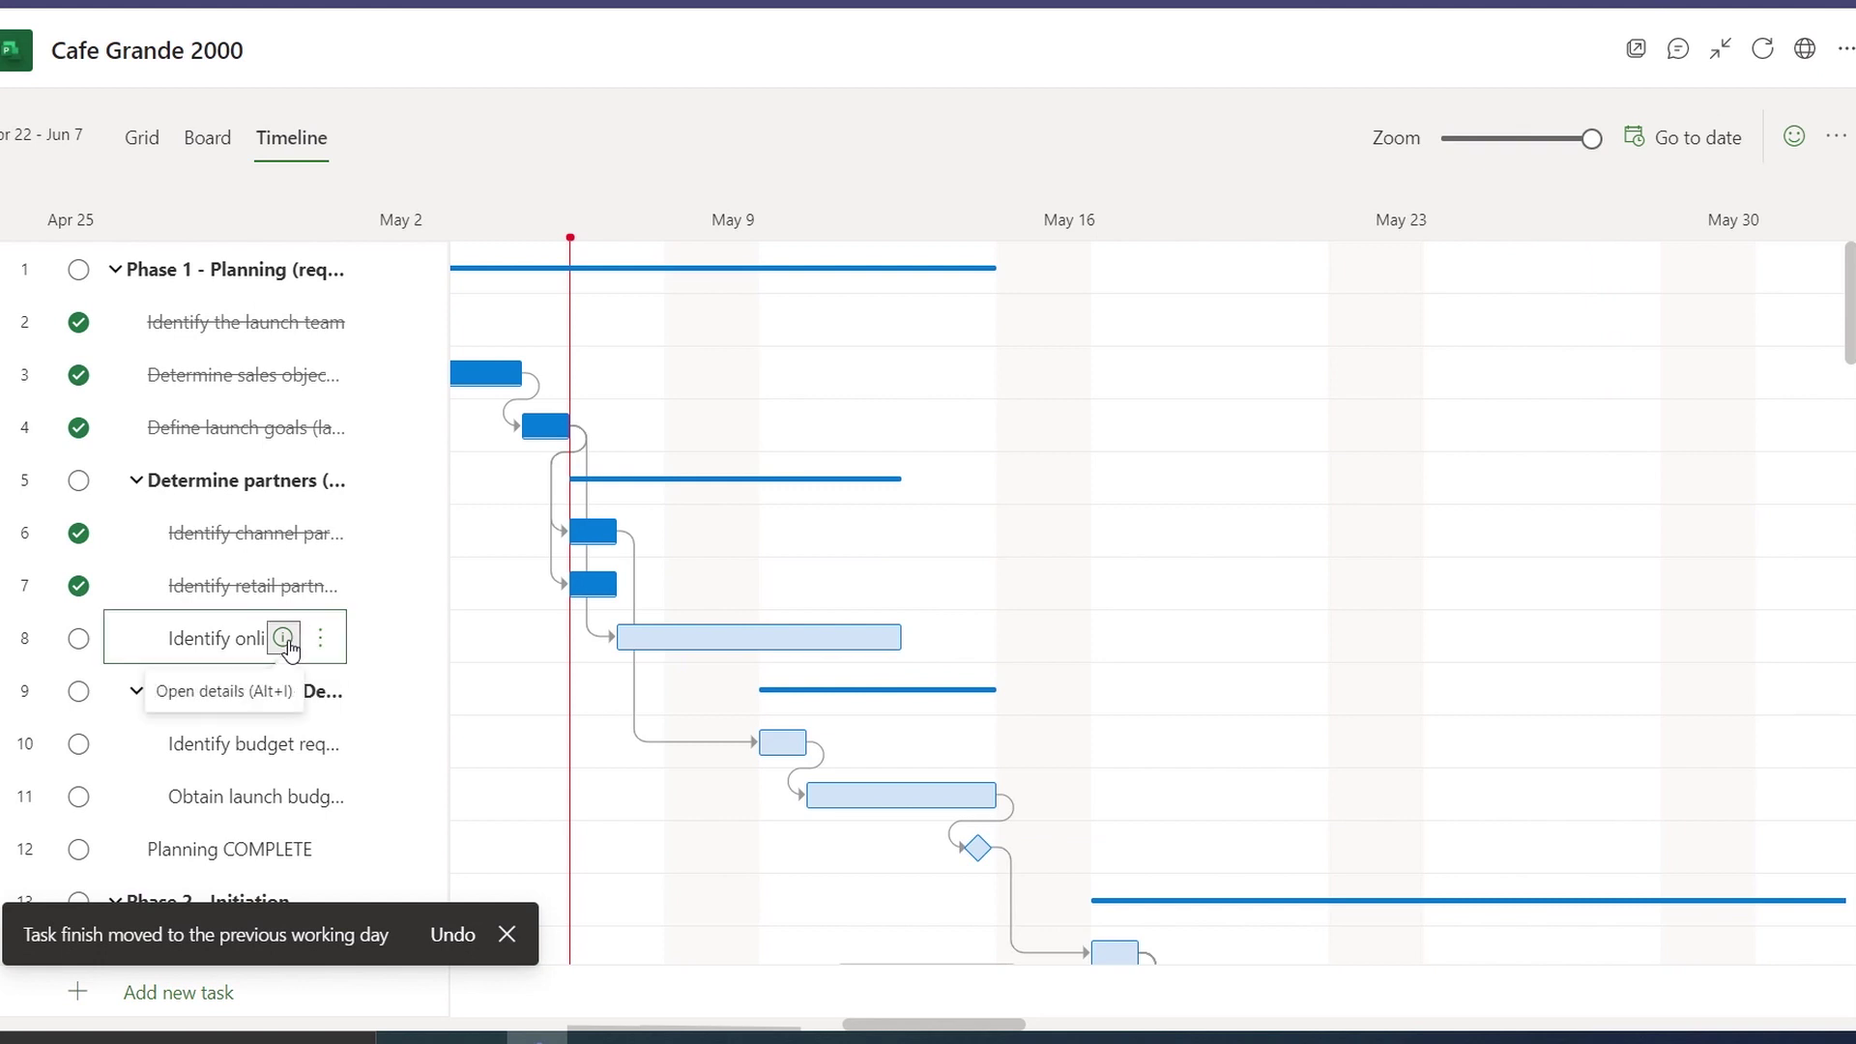
Review the details of Identify online opportunities and return to the timeline
{"action": "left_click", "coordinate": [282, 638]}
{"action": "scroll", "coordinate": [1445, 822], "scroll_direction": "down", "scroll_amount": 3}
{"action": "scroll", "coordinate": [1444, 822], "scroll_direction": "up", "scroll_amount": 3}
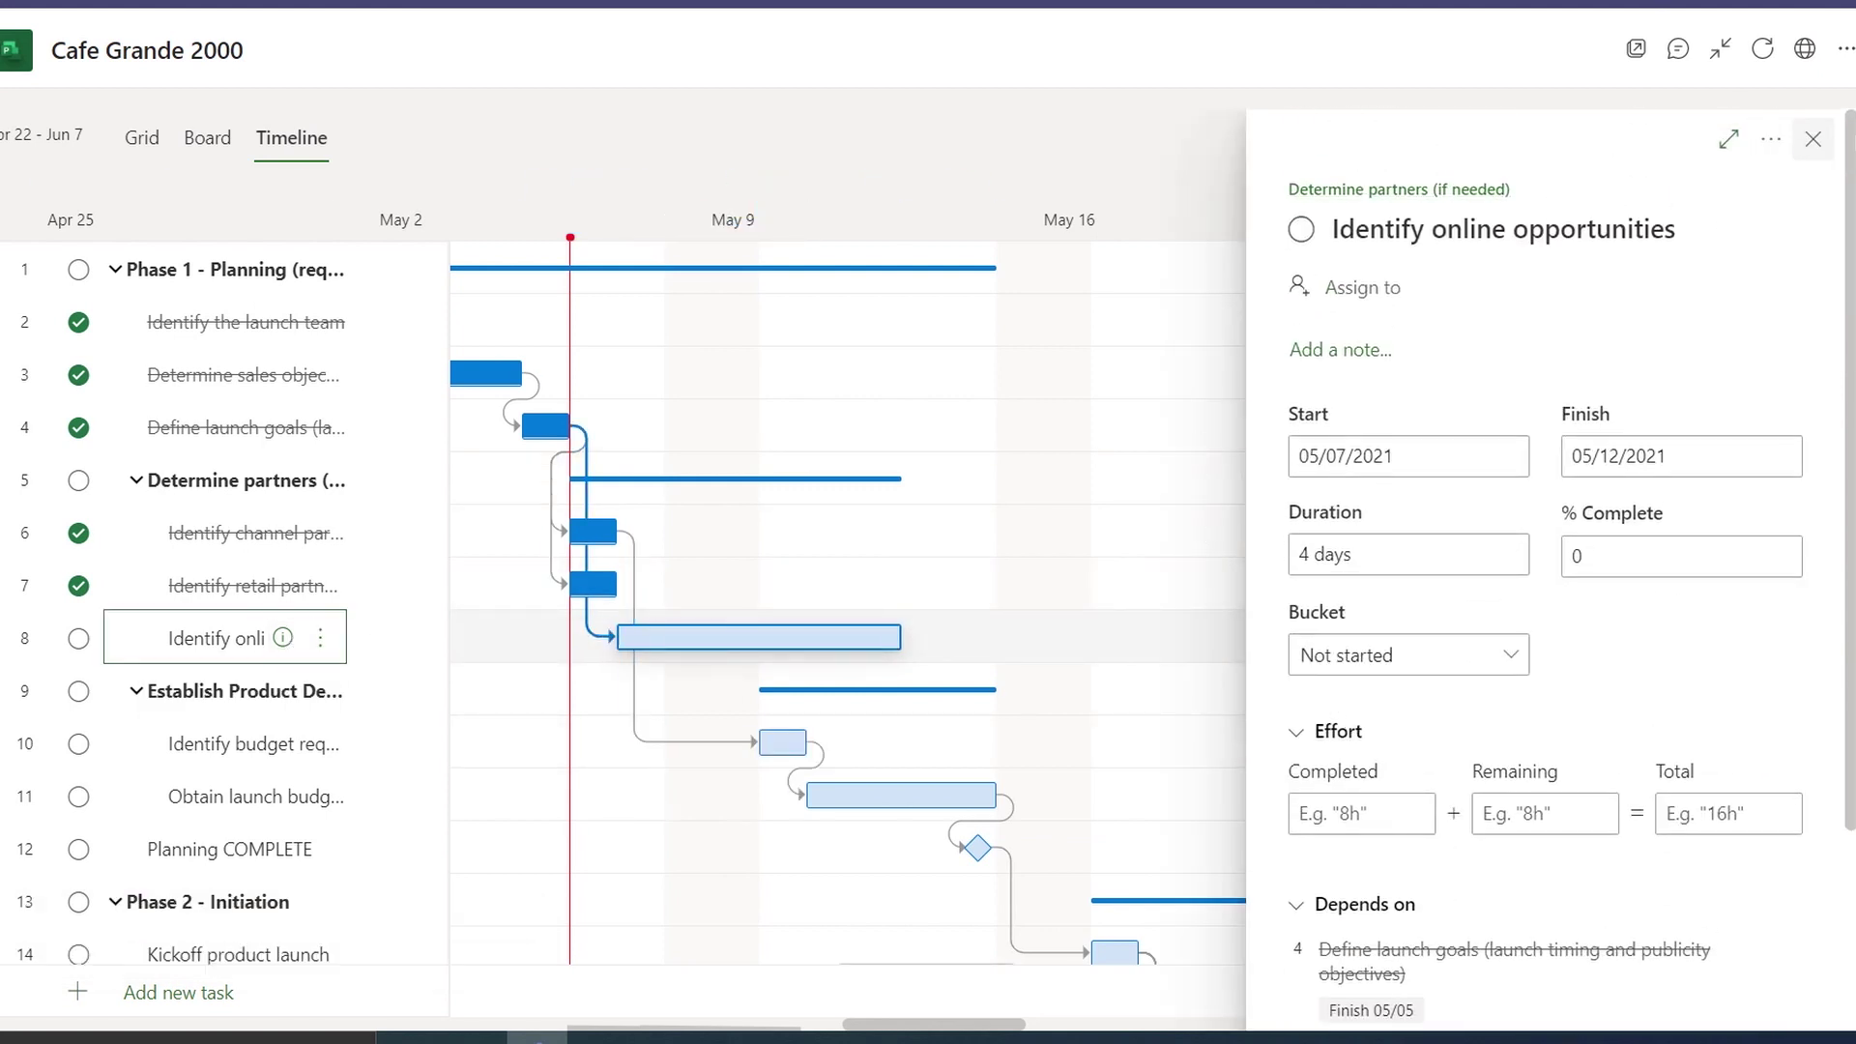
{"action": "left_click", "coordinate": [1814, 140]}
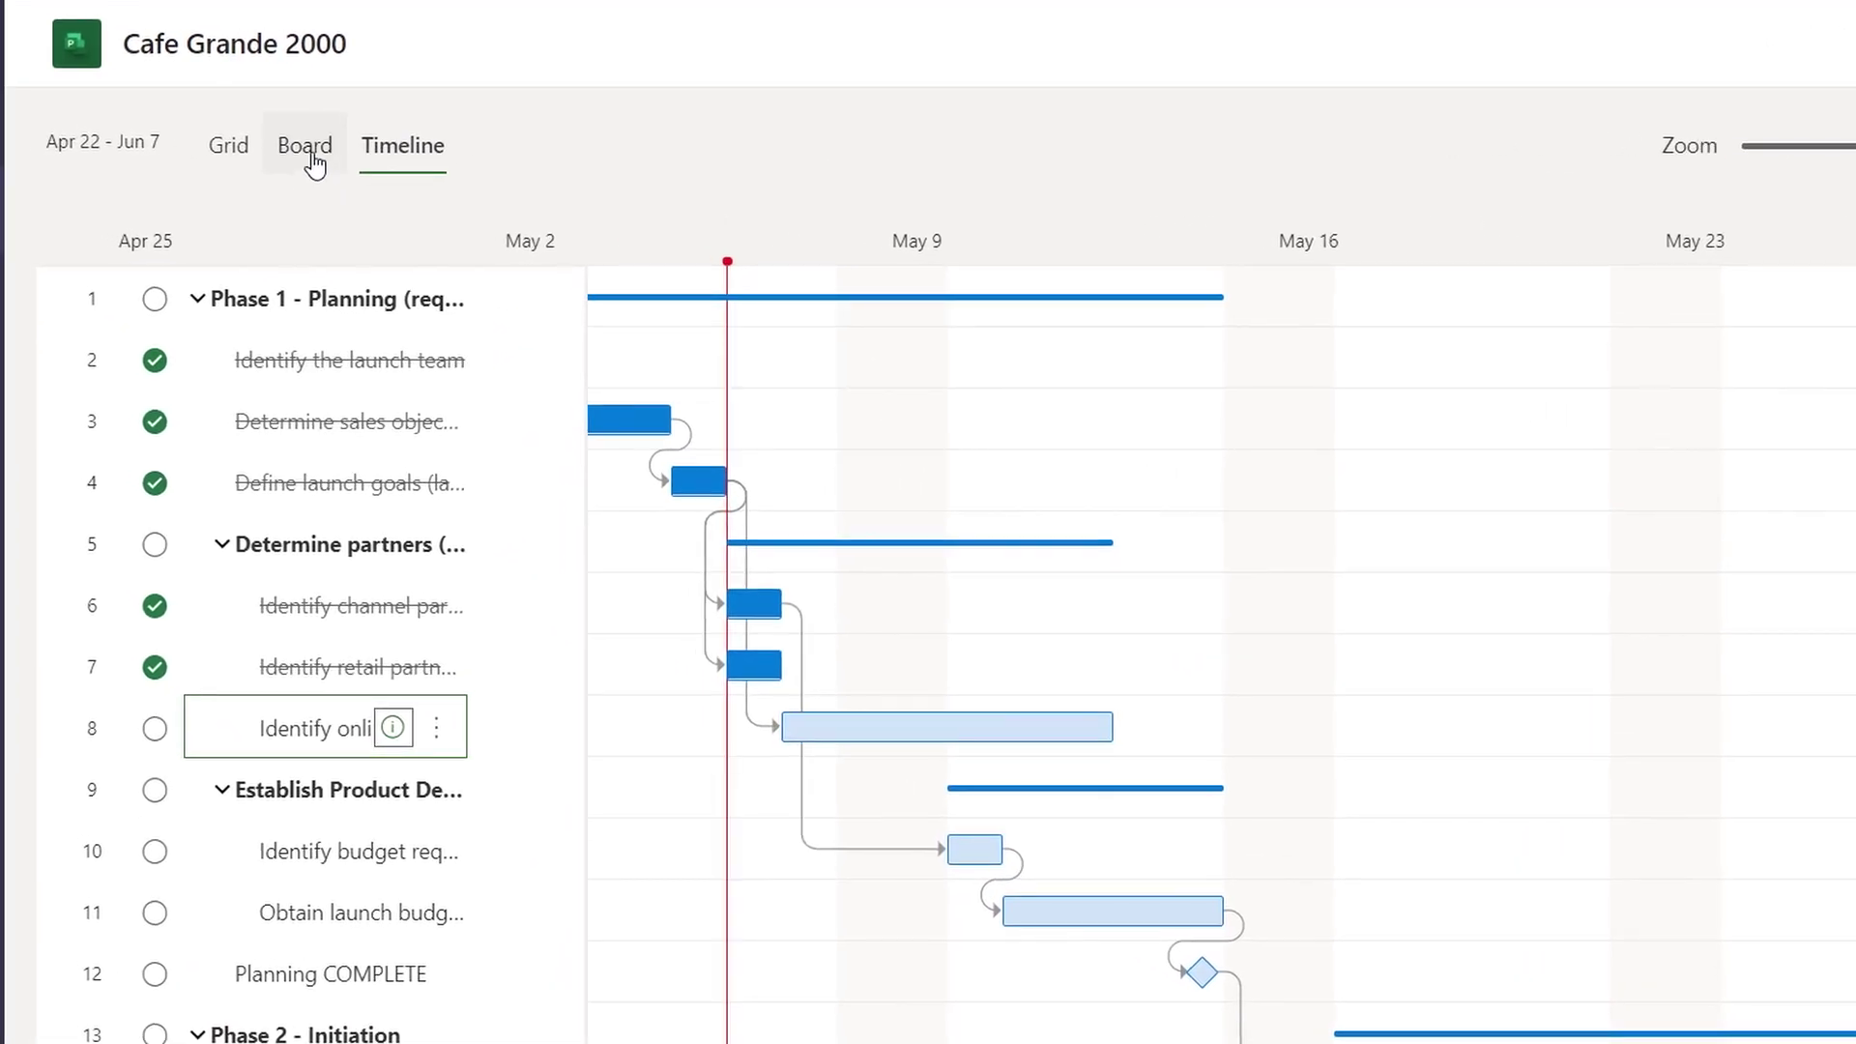
On the Board, drag Needed materials and Hire and train sales staff to Next up, Launch Product and Training COMPLETE to In progress
{"action": "left_click", "coordinate": [315, 165]}
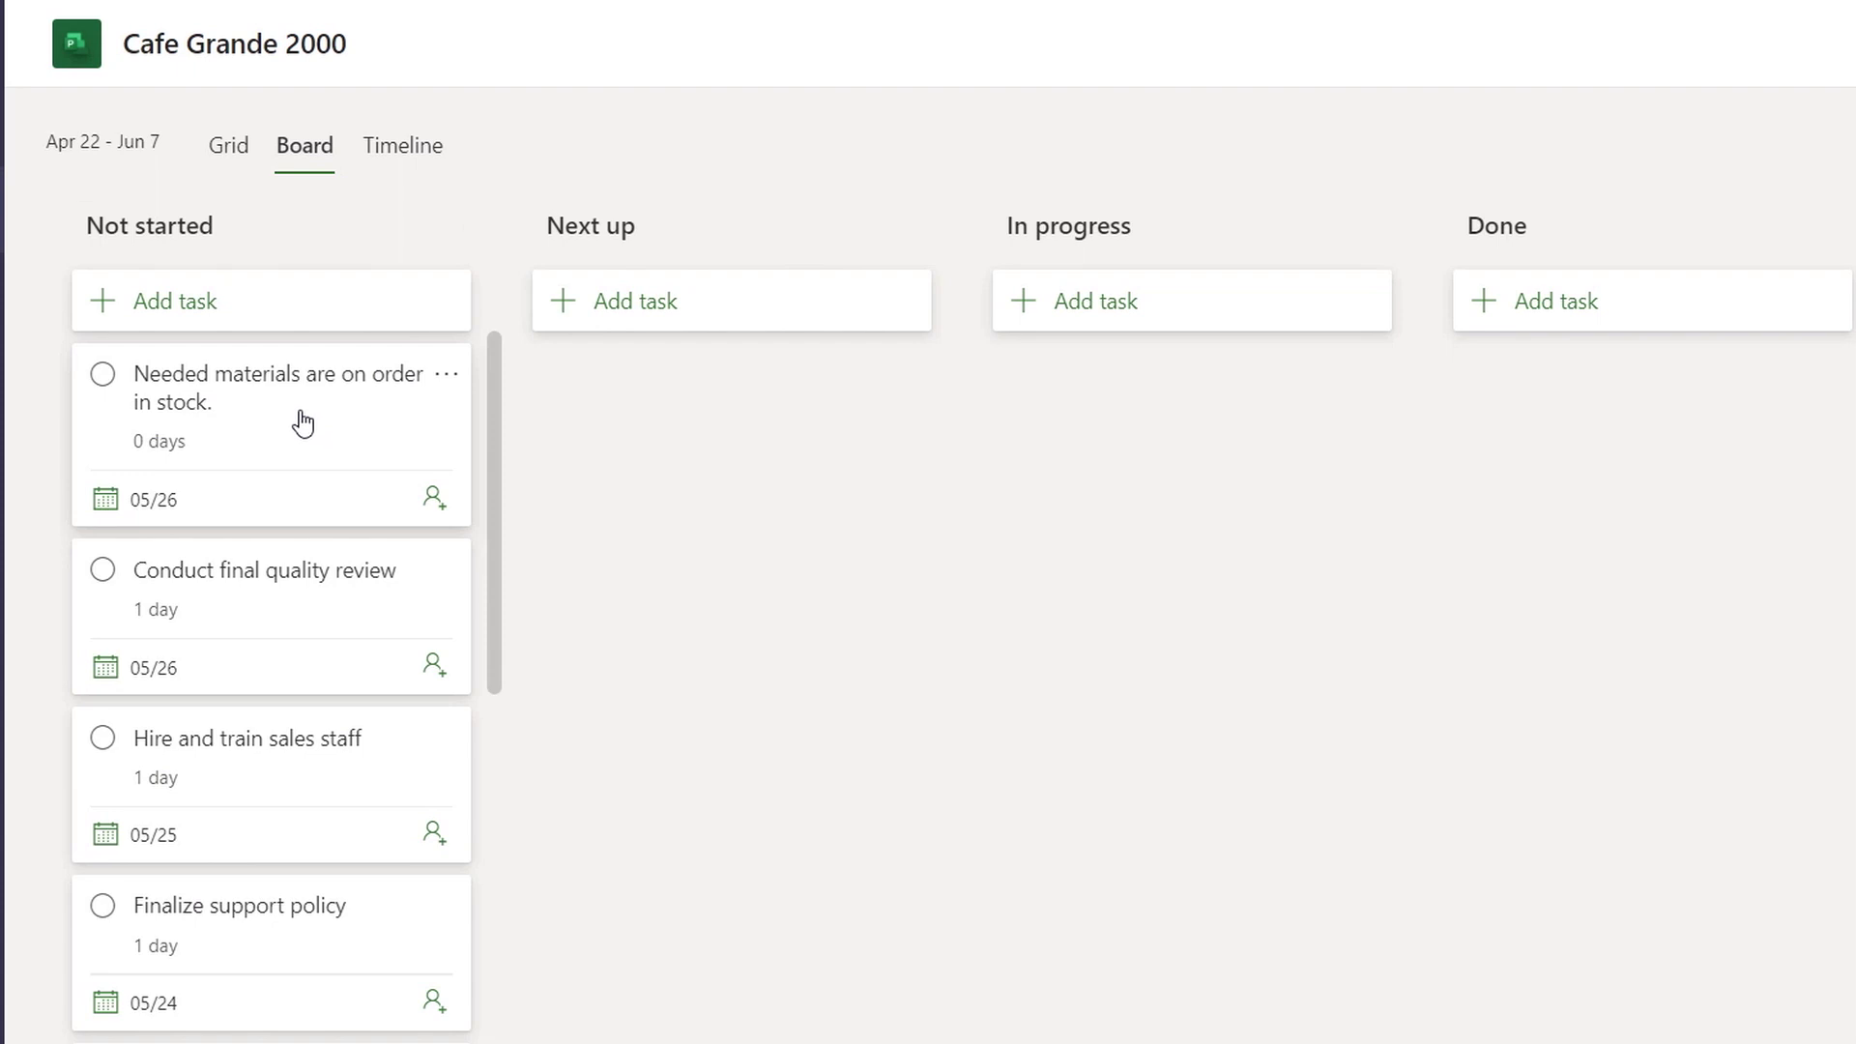
{"action": "left_click_drag", "start_coordinate": [303, 423], "coordinate": [636, 411]}
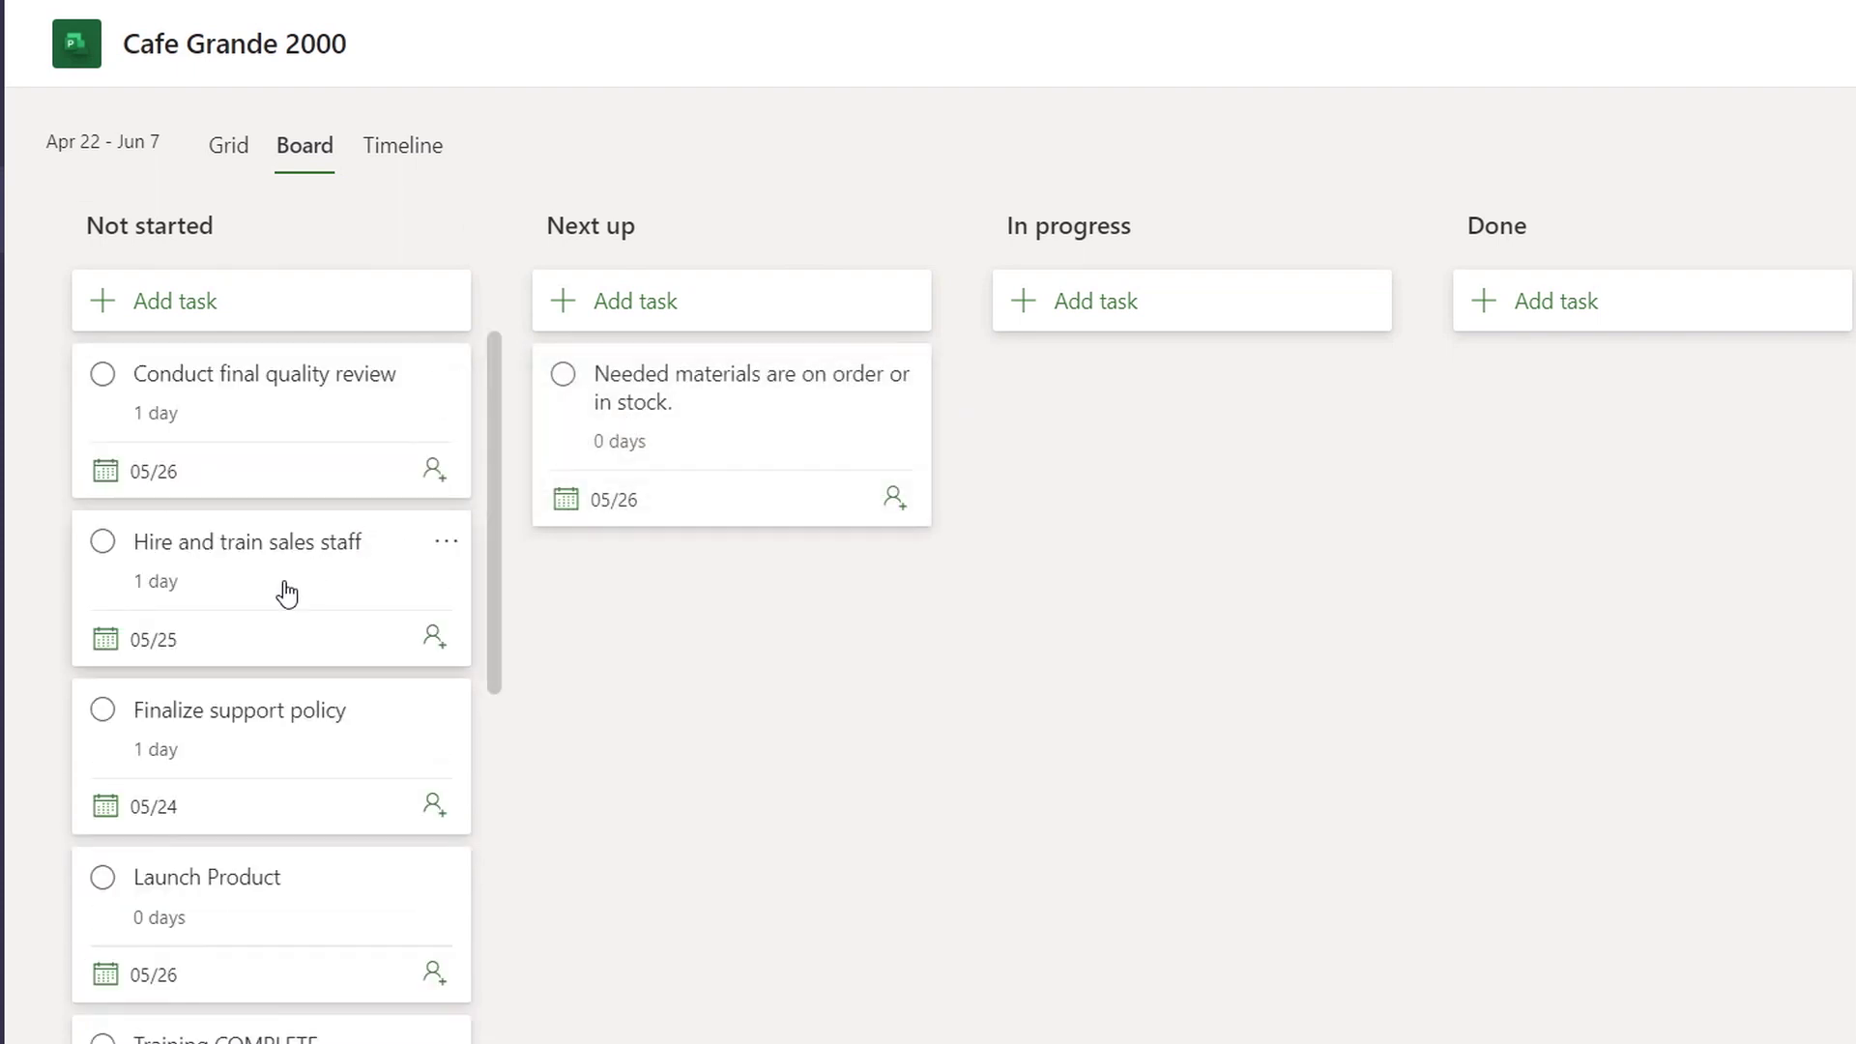
{"action": "left_click_drag", "start_coordinate": [288, 594], "coordinate": [774, 595]}
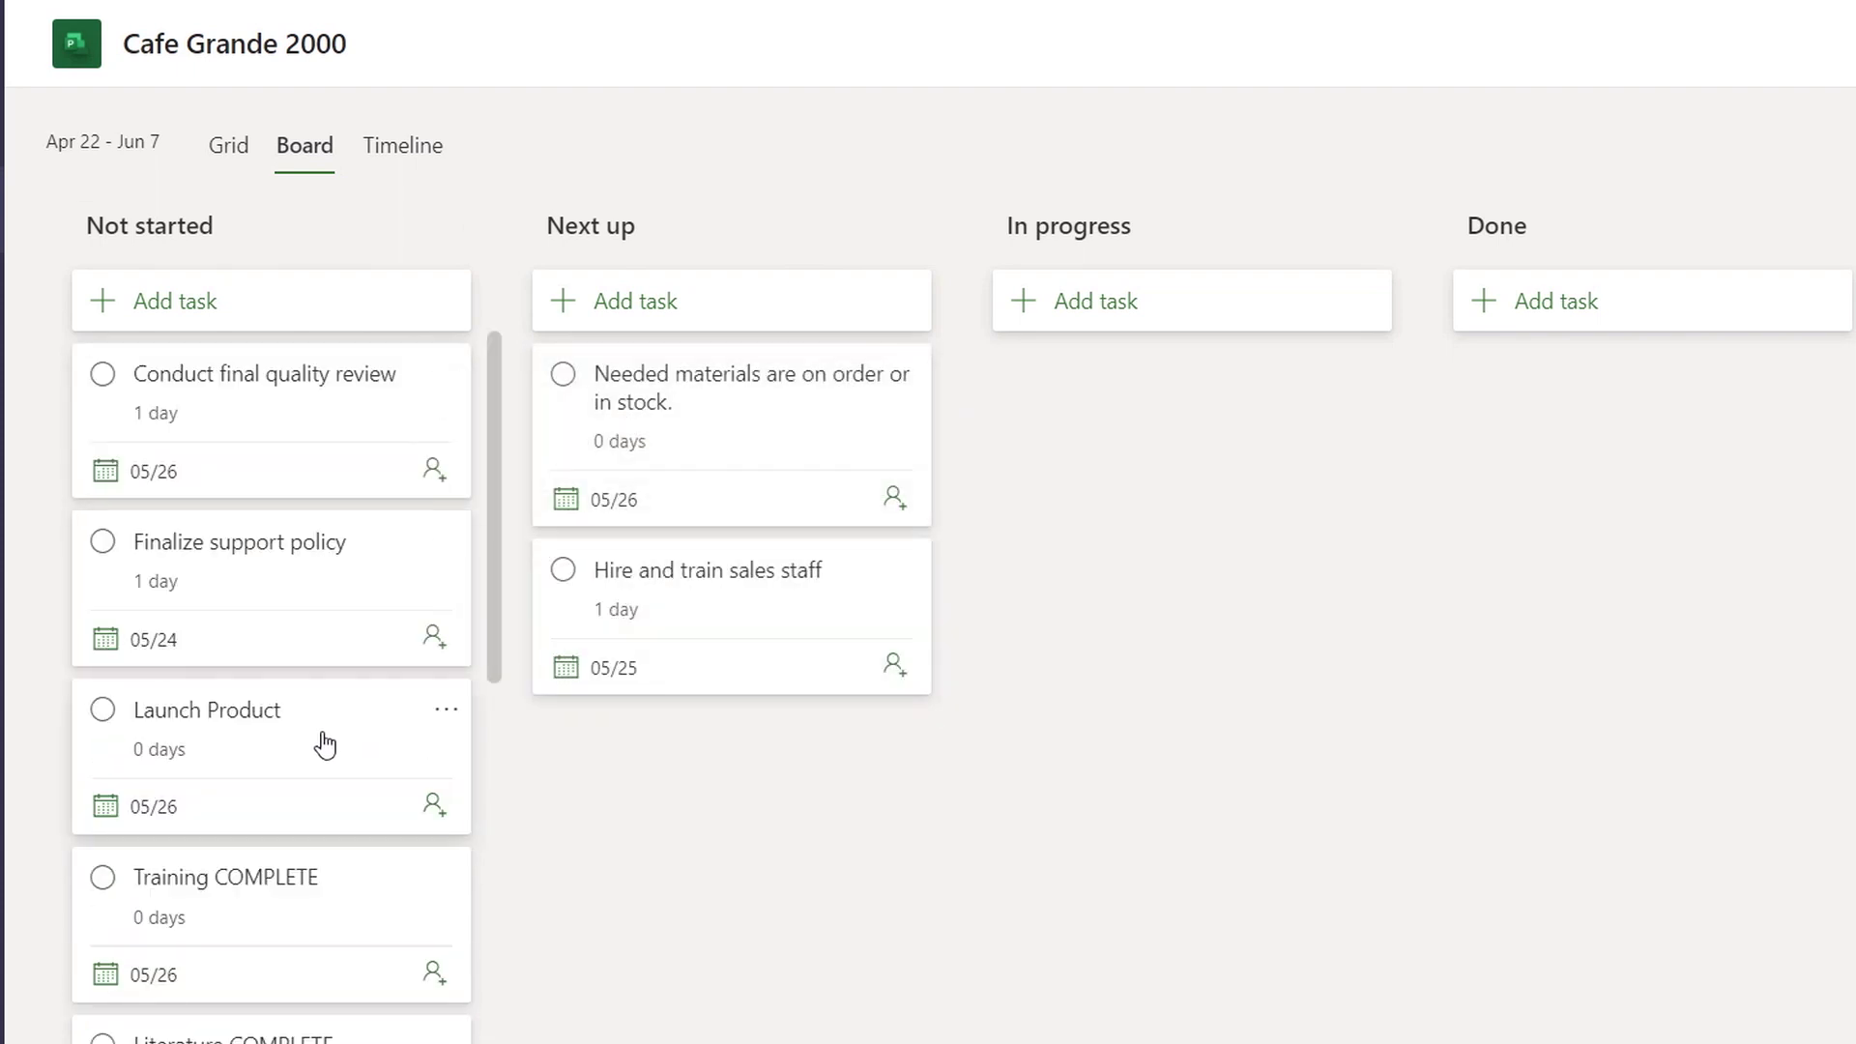
{"action": "left_click_drag", "start_coordinate": [325, 744], "coordinate": [1155, 401]}
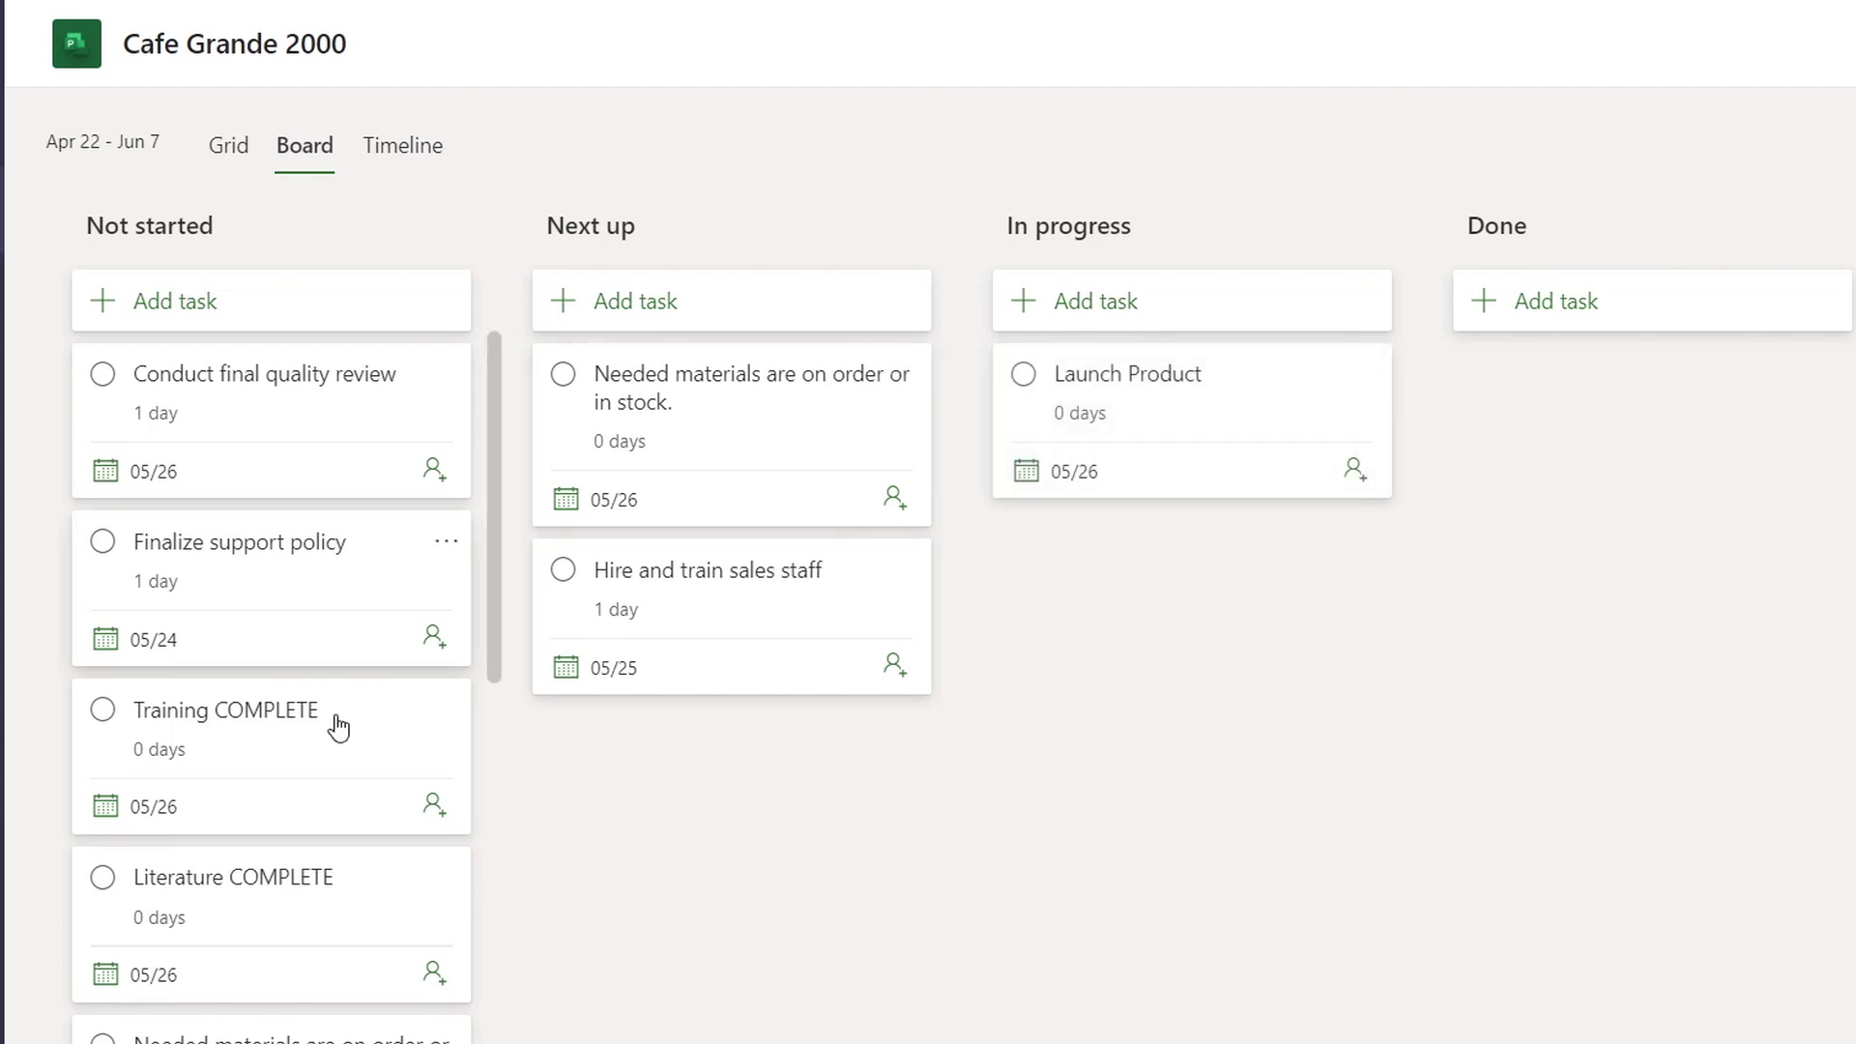
{"action": "left_click_drag", "start_coordinate": [302, 750], "coordinate": [1165, 578]}
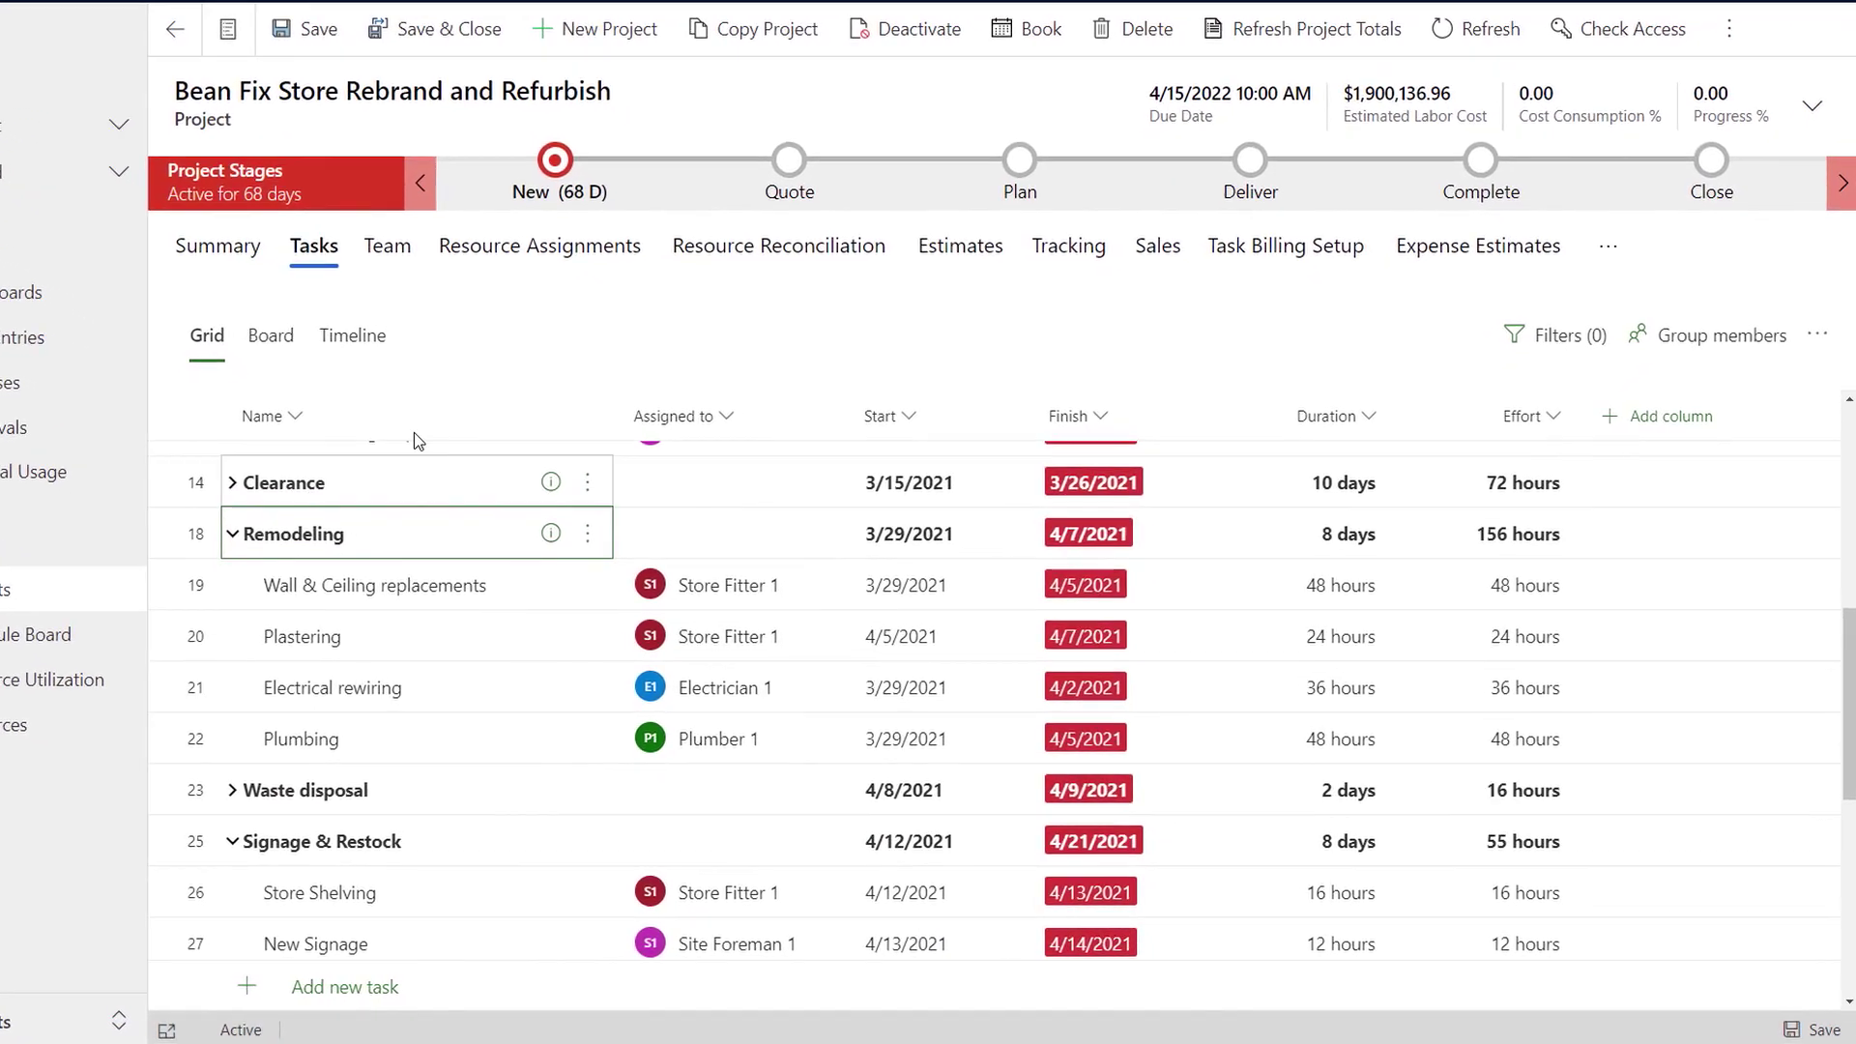
Review the project's tasks on the Board and Timeline, then open the Team member list
{"action": "left_click", "coordinate": [288, 343]}
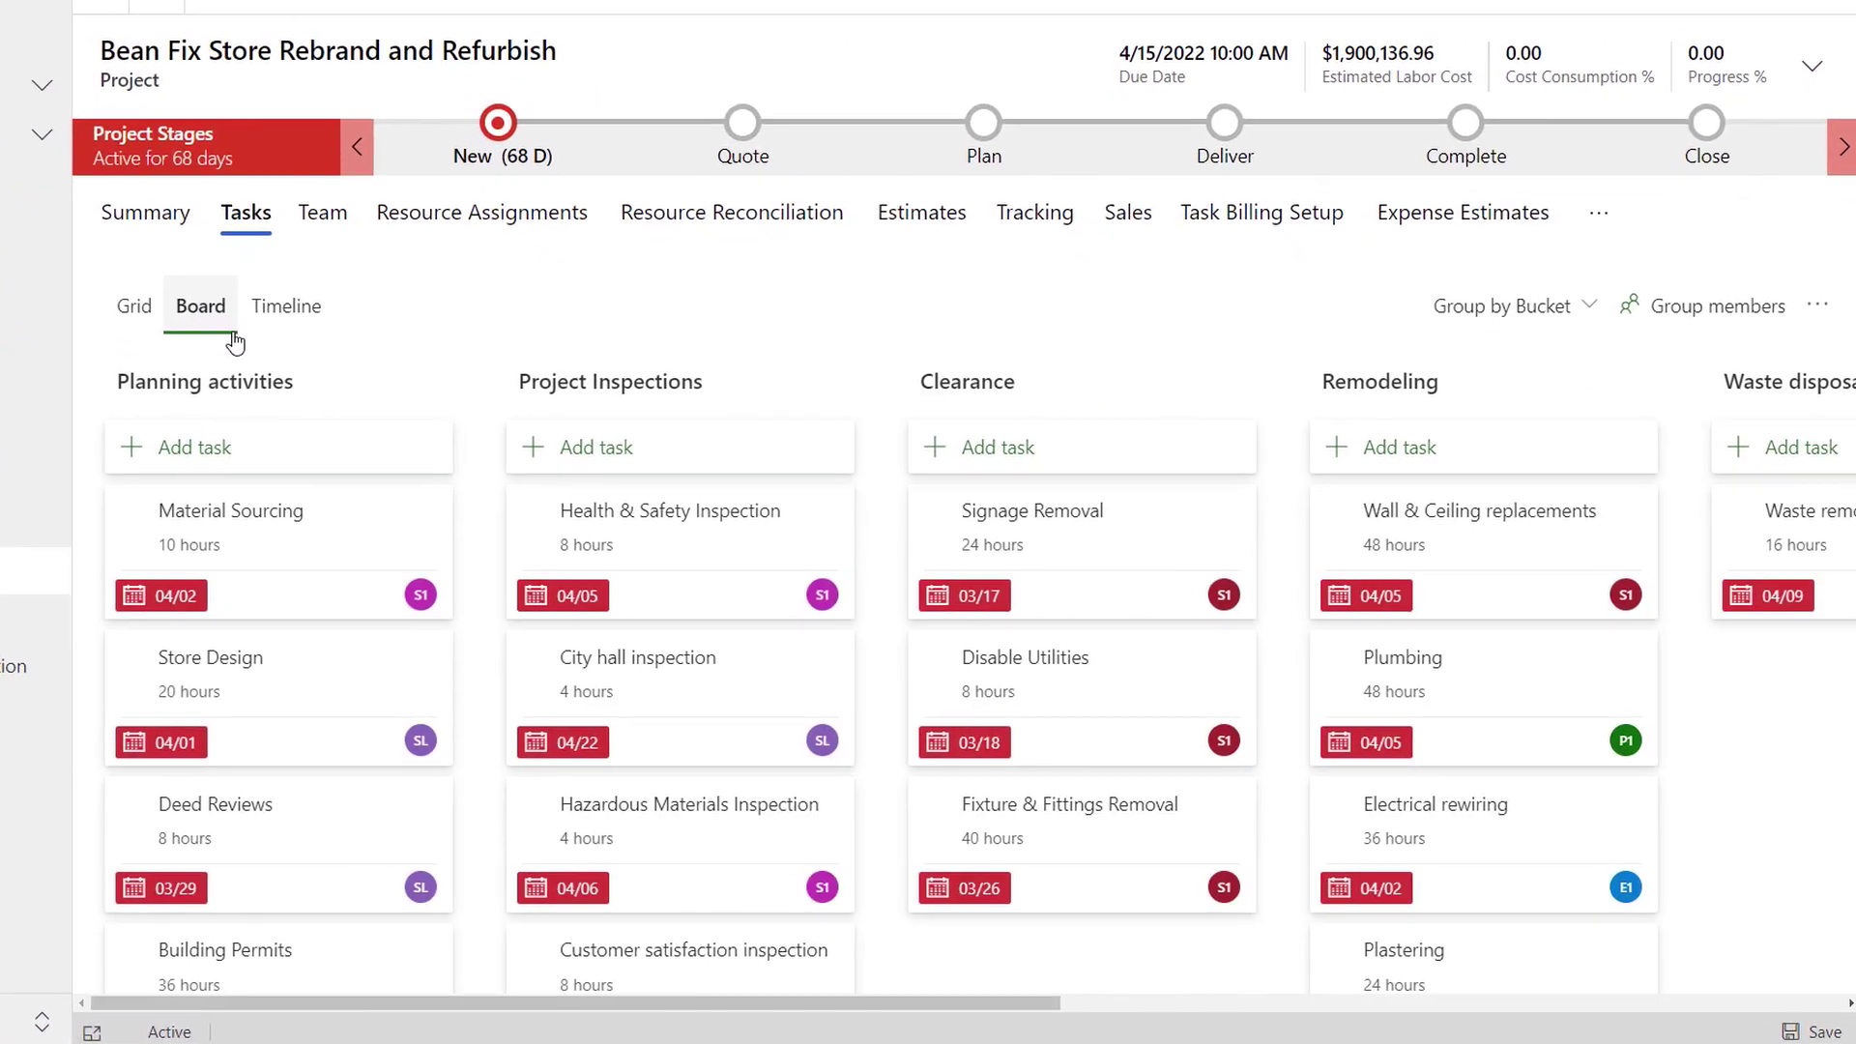
{"action": "scroll", "coordinate": [386, 748], "scroll_direction": "down", "scroll_amount": 2}
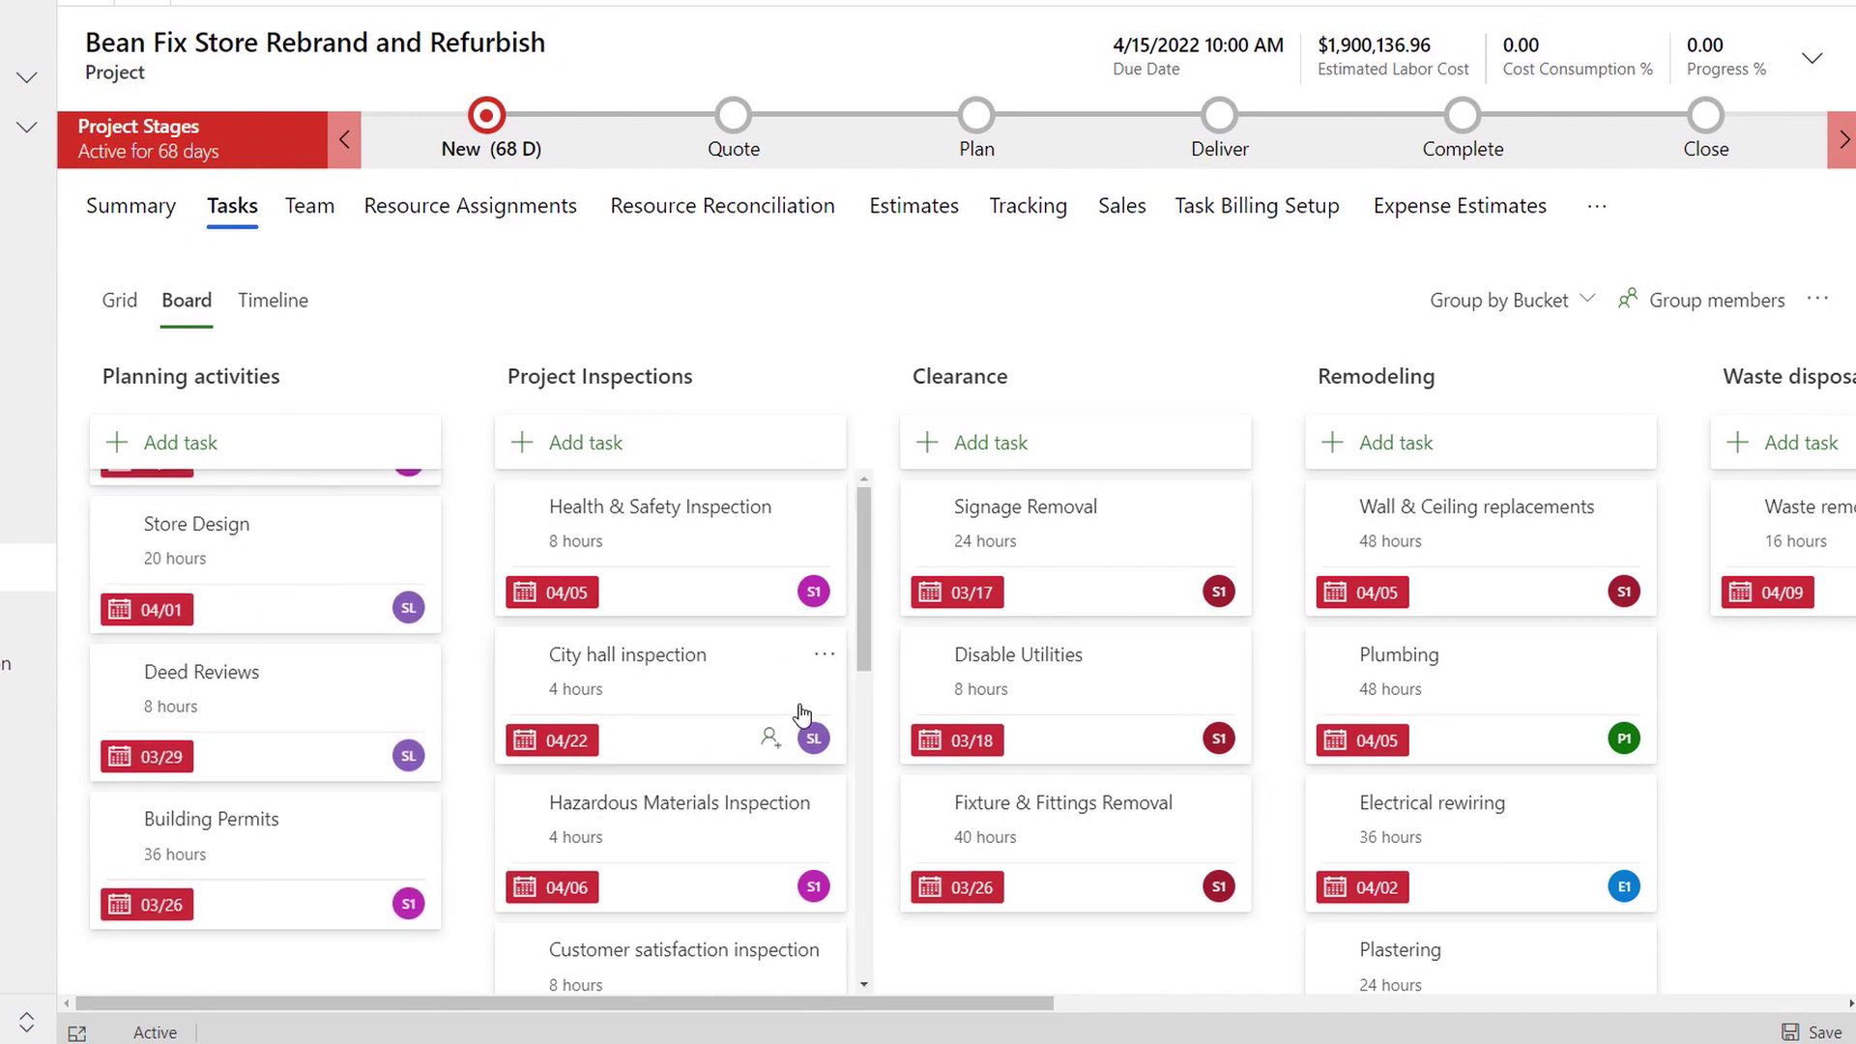
{"action": "scroll", "coordinate": [812, 735], "scroll_direction": "down", "scroll_amount": 4}
{"action": "left_click", "coordinate": [274, 301]}
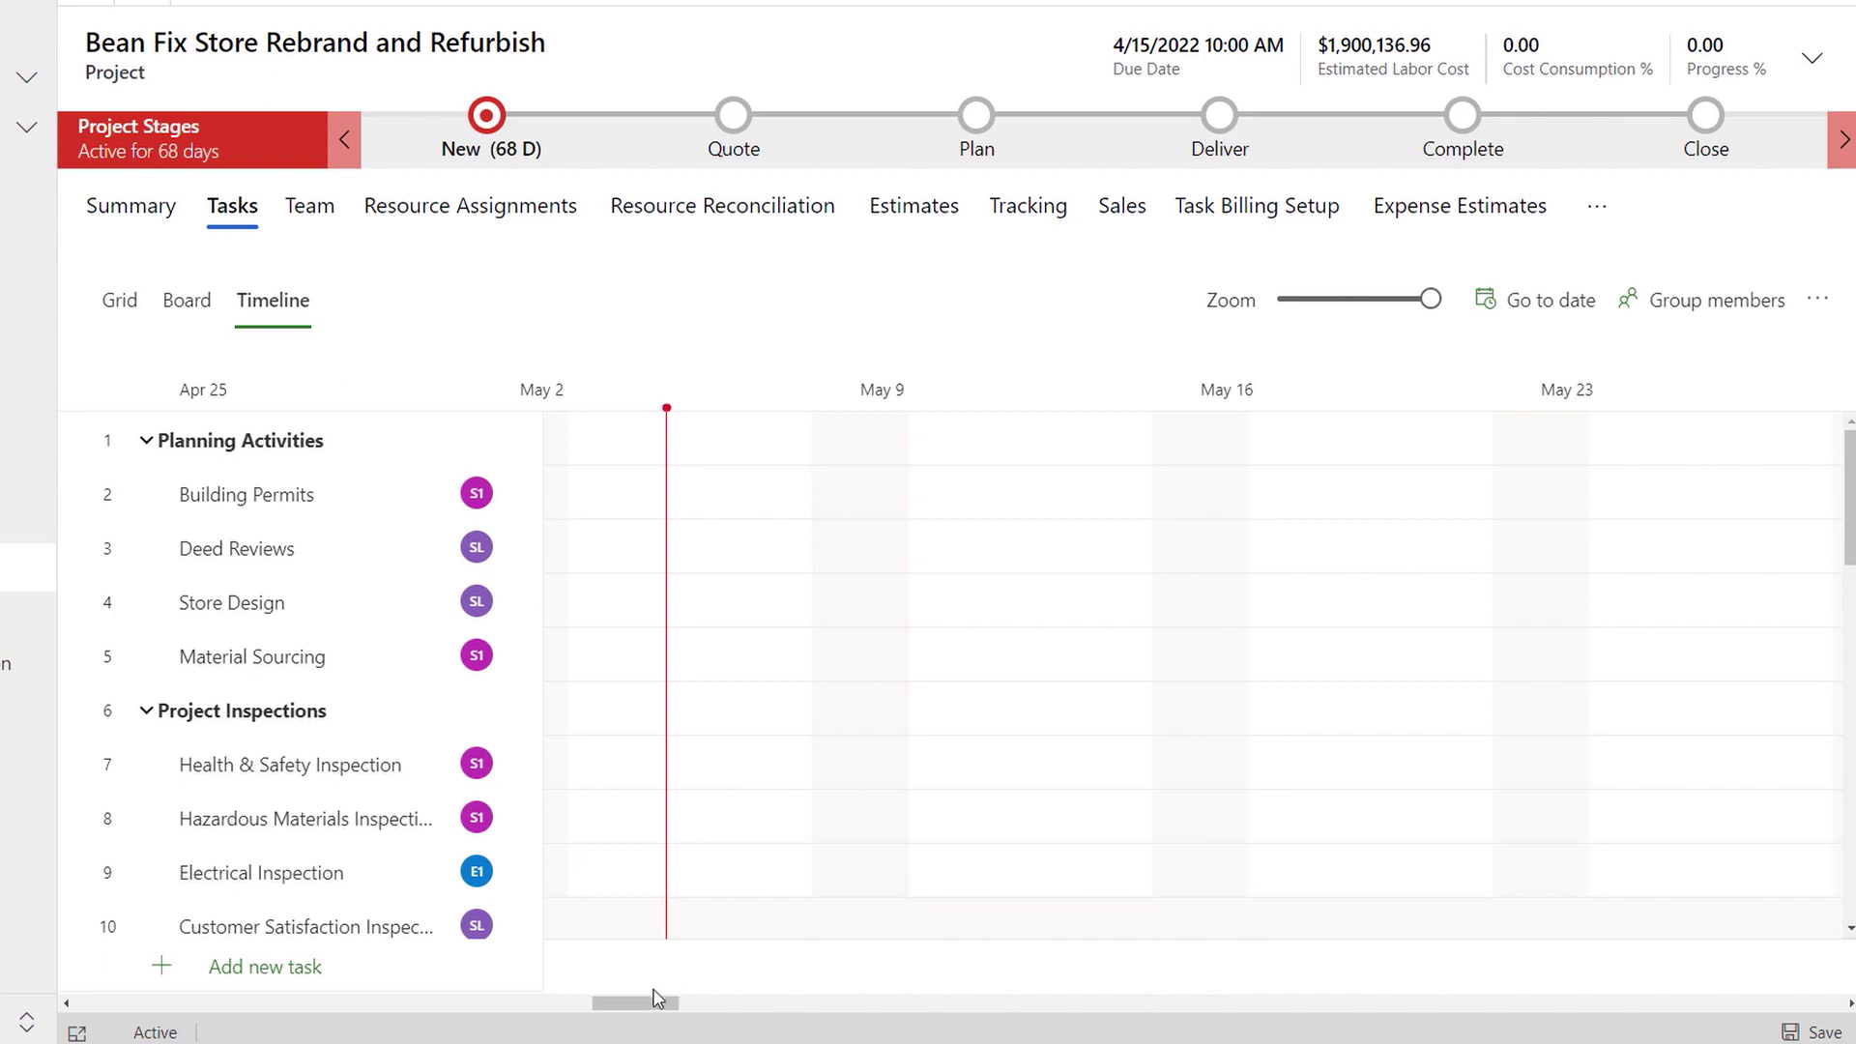
{"action": "left_click_drag", "start_coordinate": [657, 999], "coordinate": [568, 1001]}
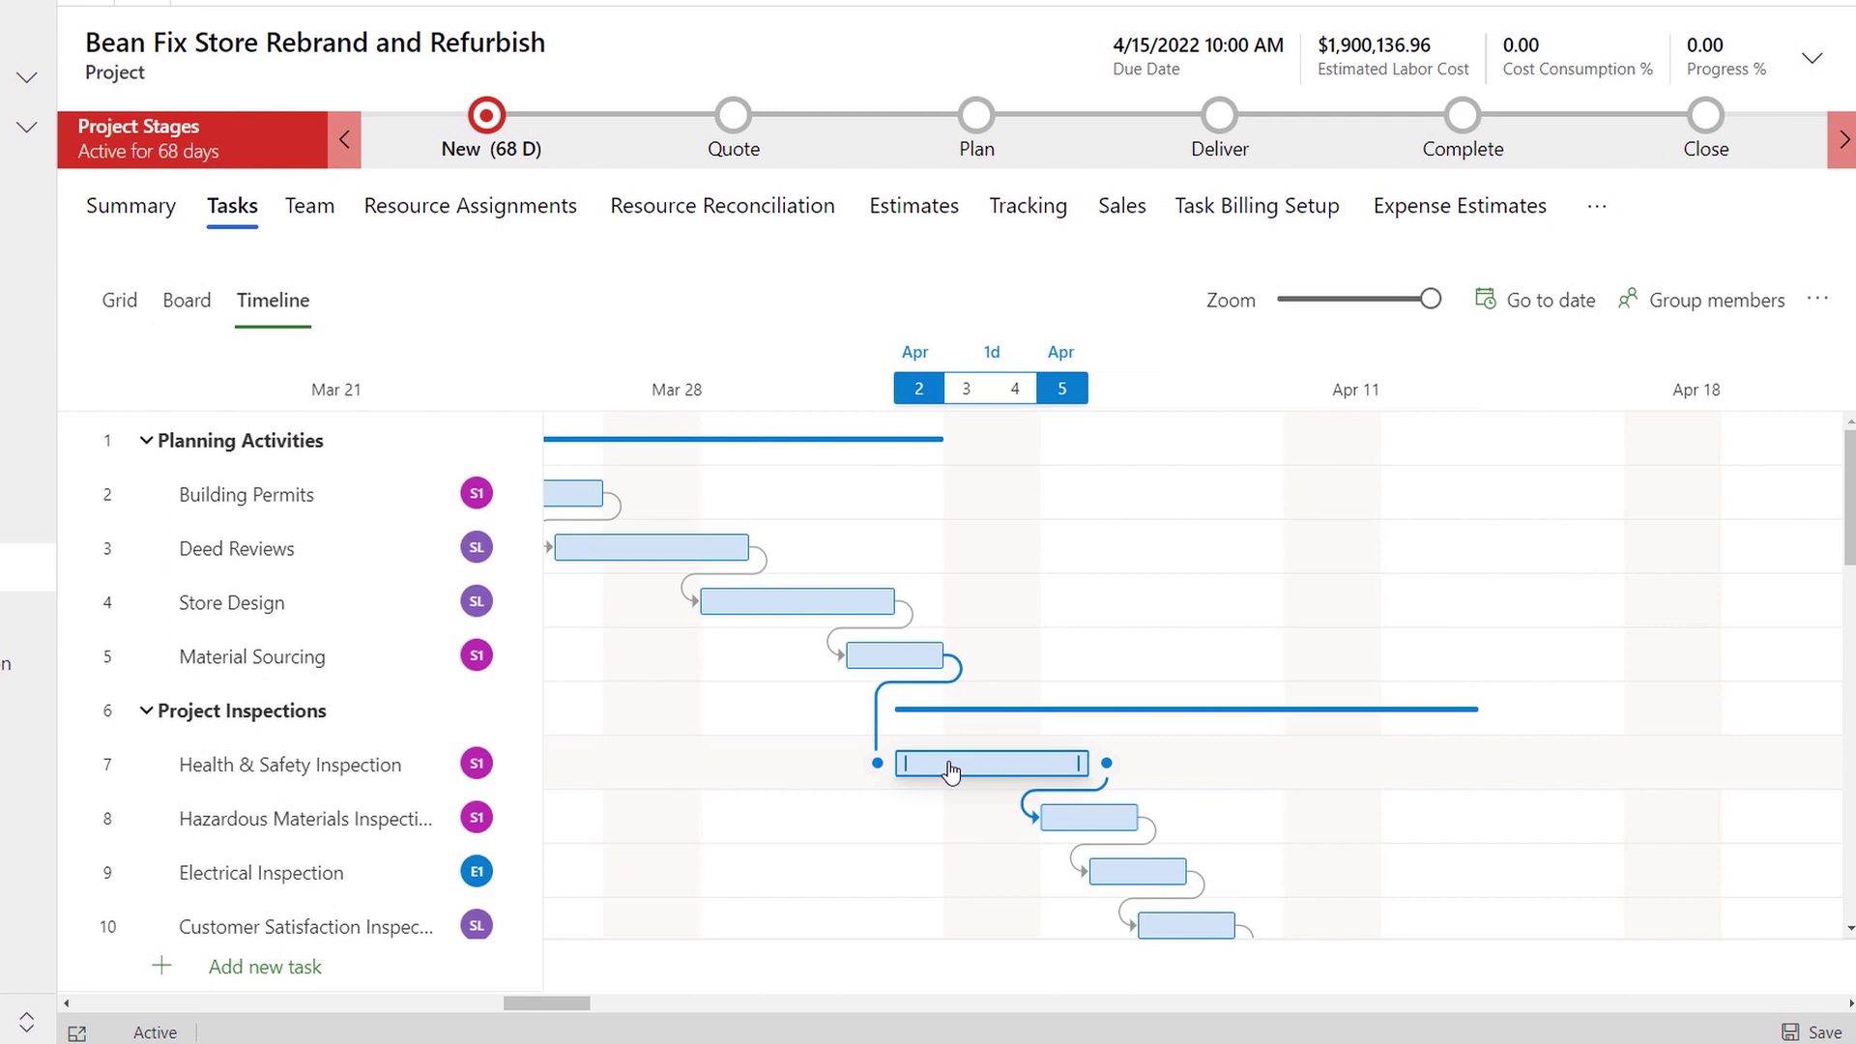
{"action": "left_click", "coordinate": [326, 224]}
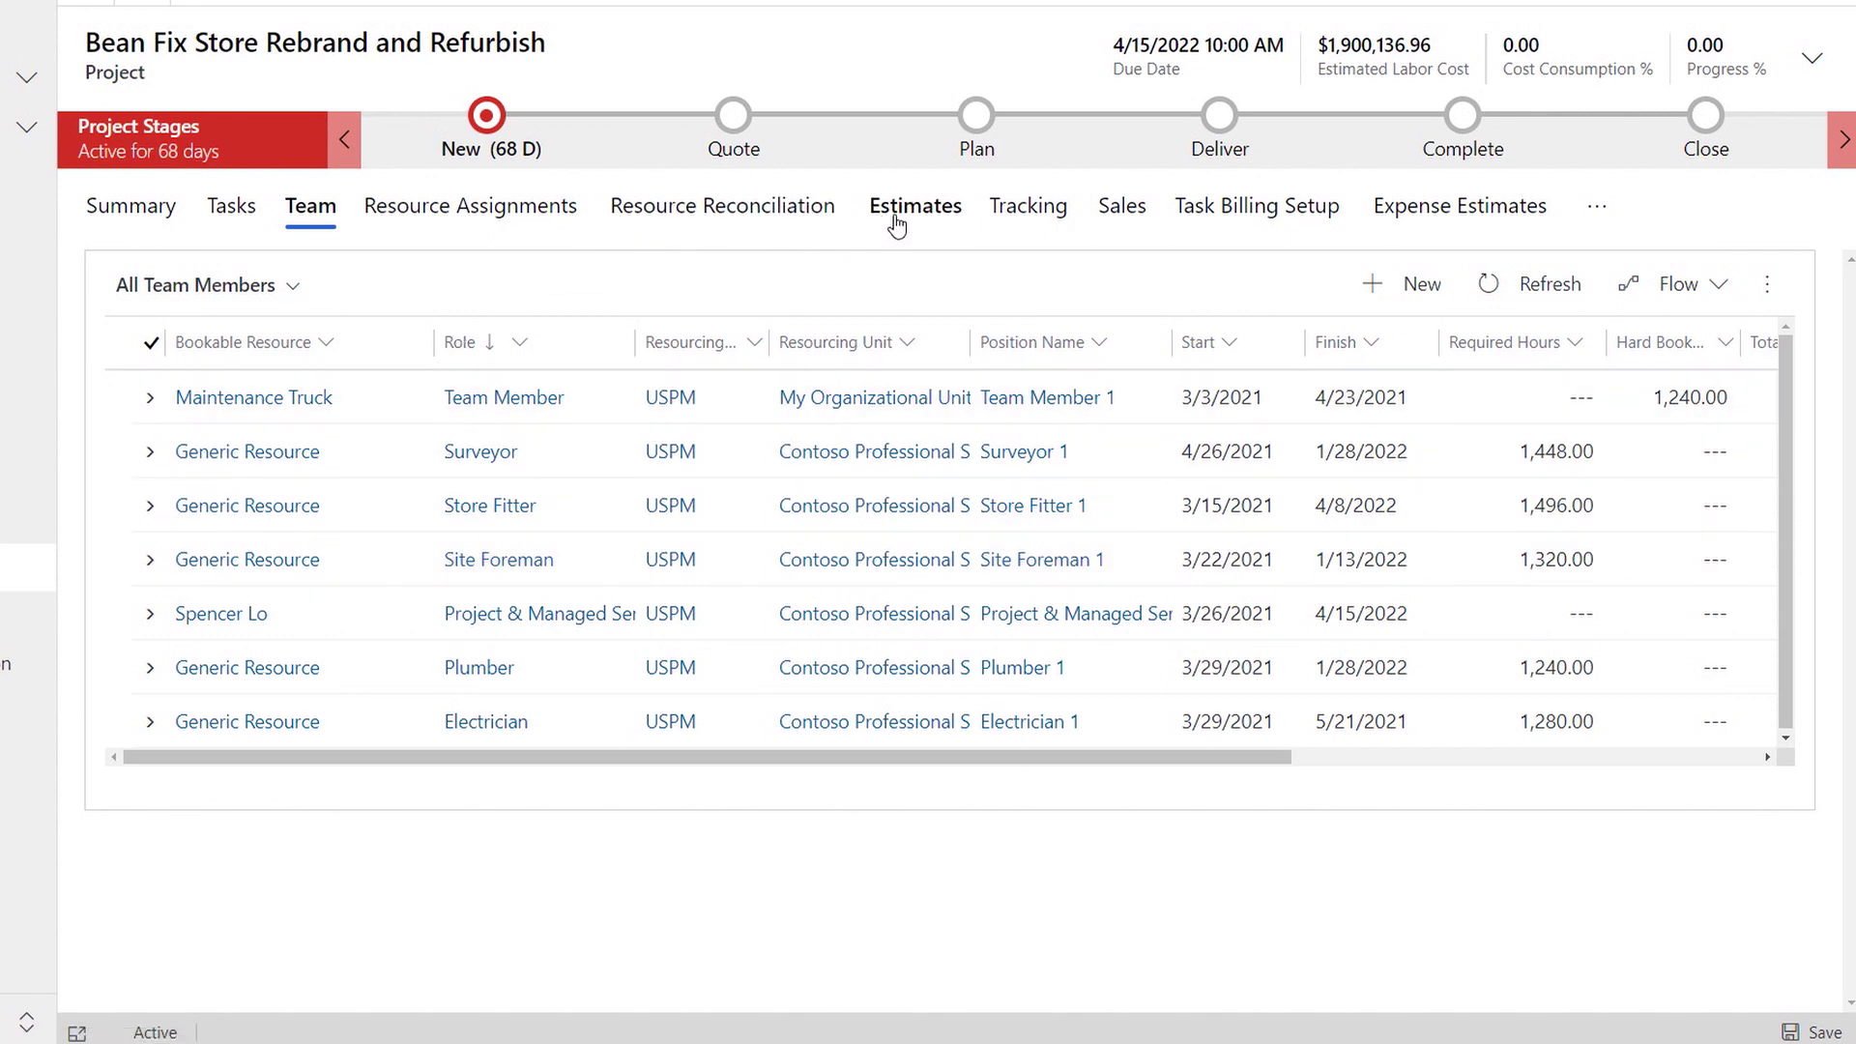
Review the project's cost estimates by resource, collapsing the Site Foreman rows
{"action": "left_click", "coordinate": [897, 208]}
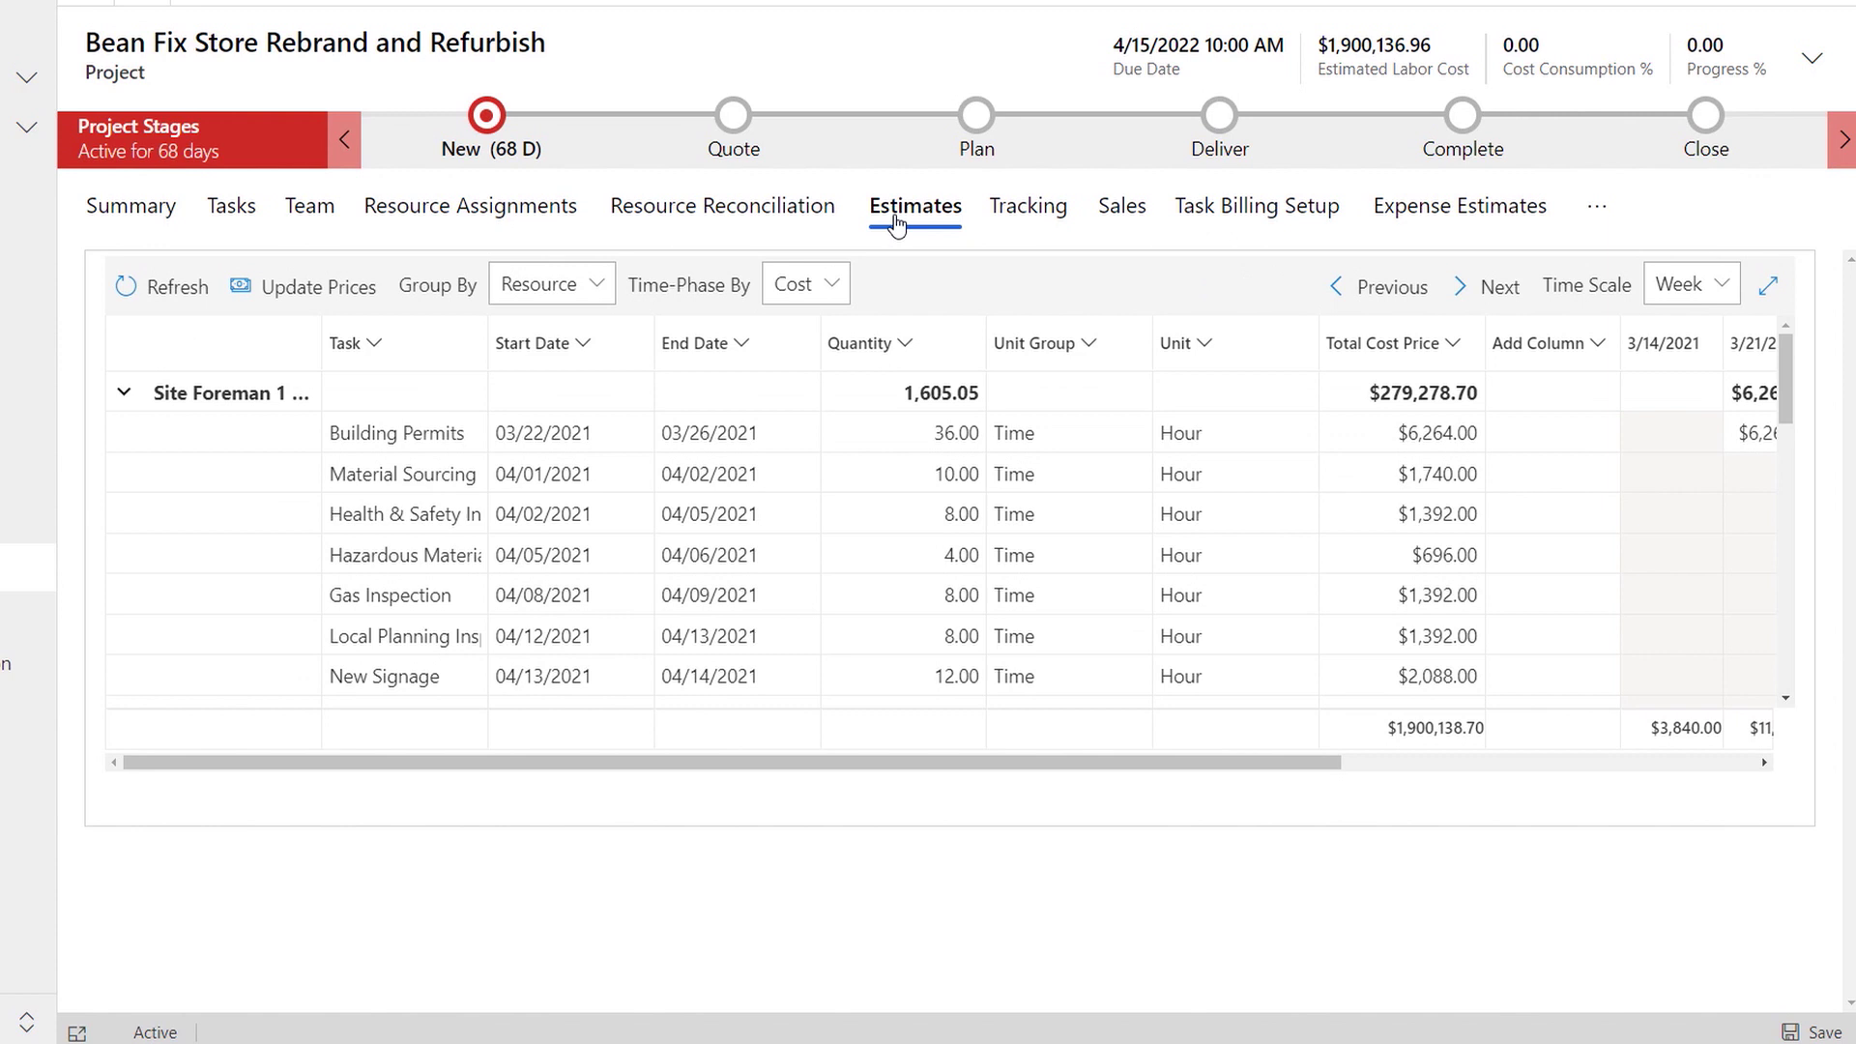
{"action": "left_click", "coordinate": [124, 393]}
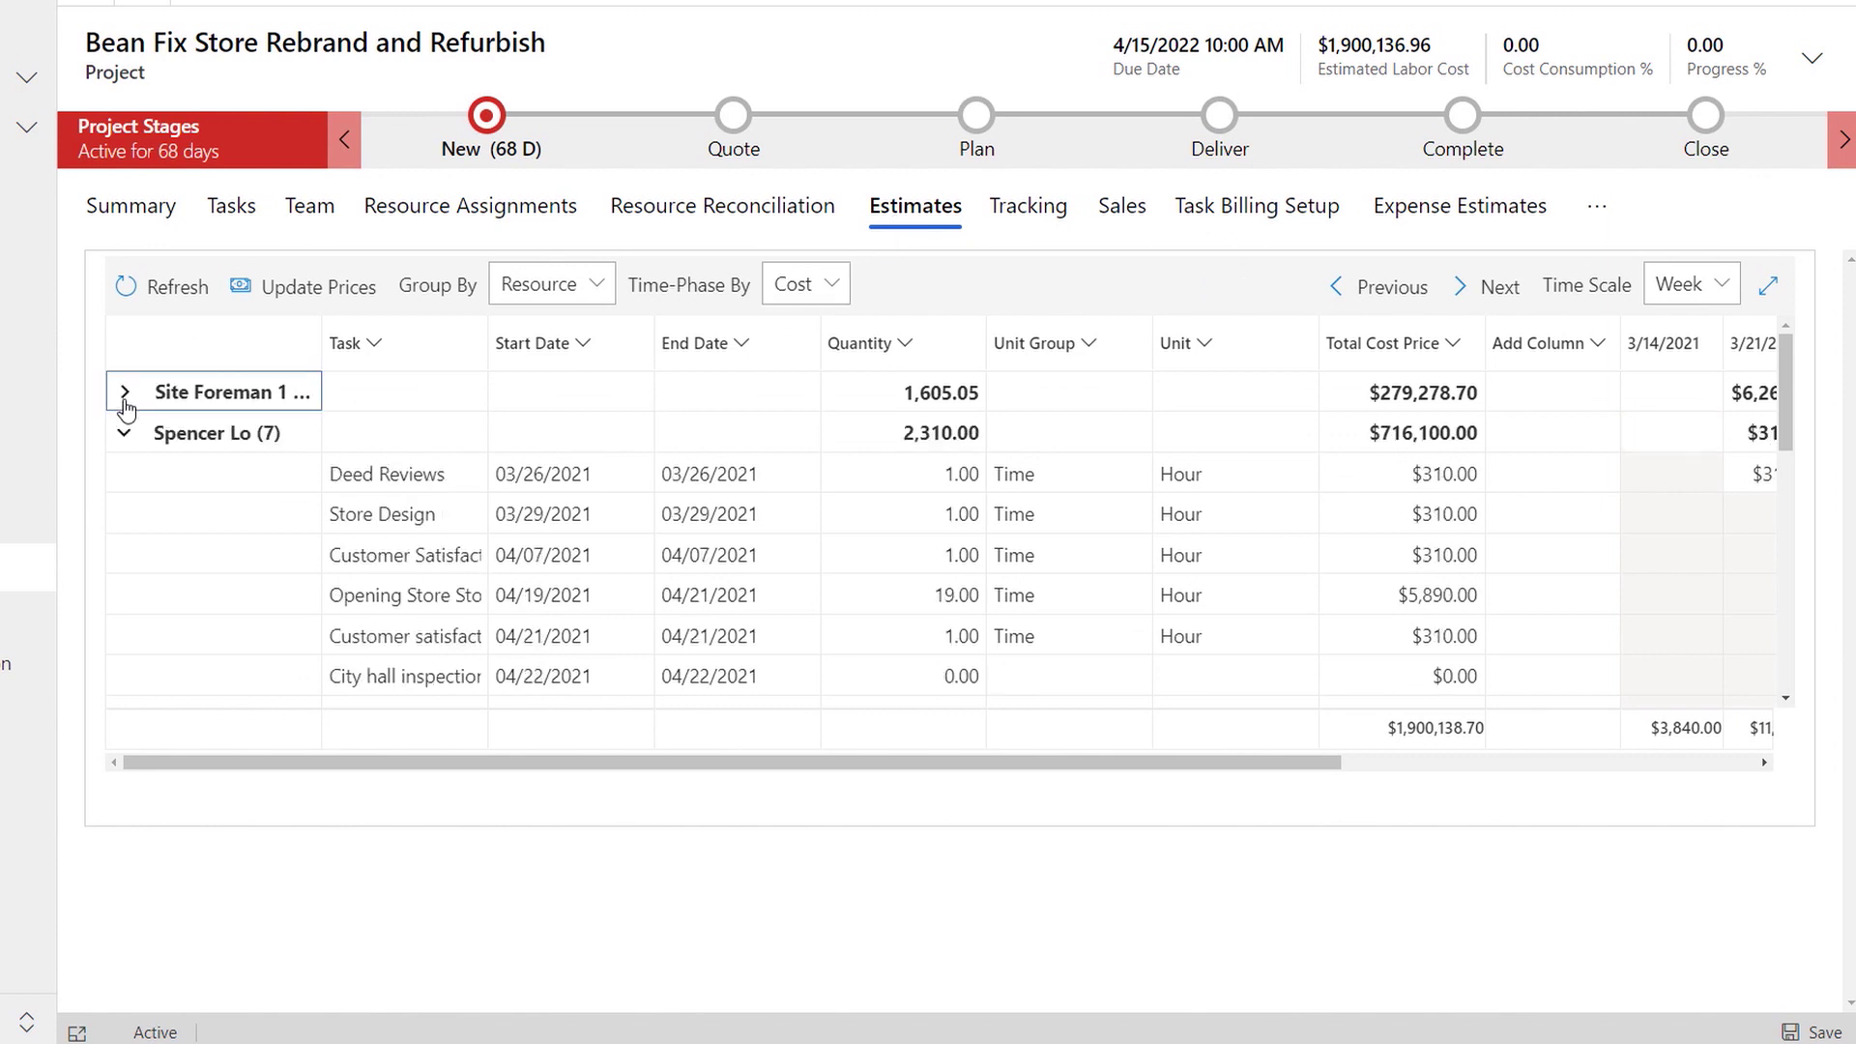
{"action": "left_click", "coordinate": [126, 435]}
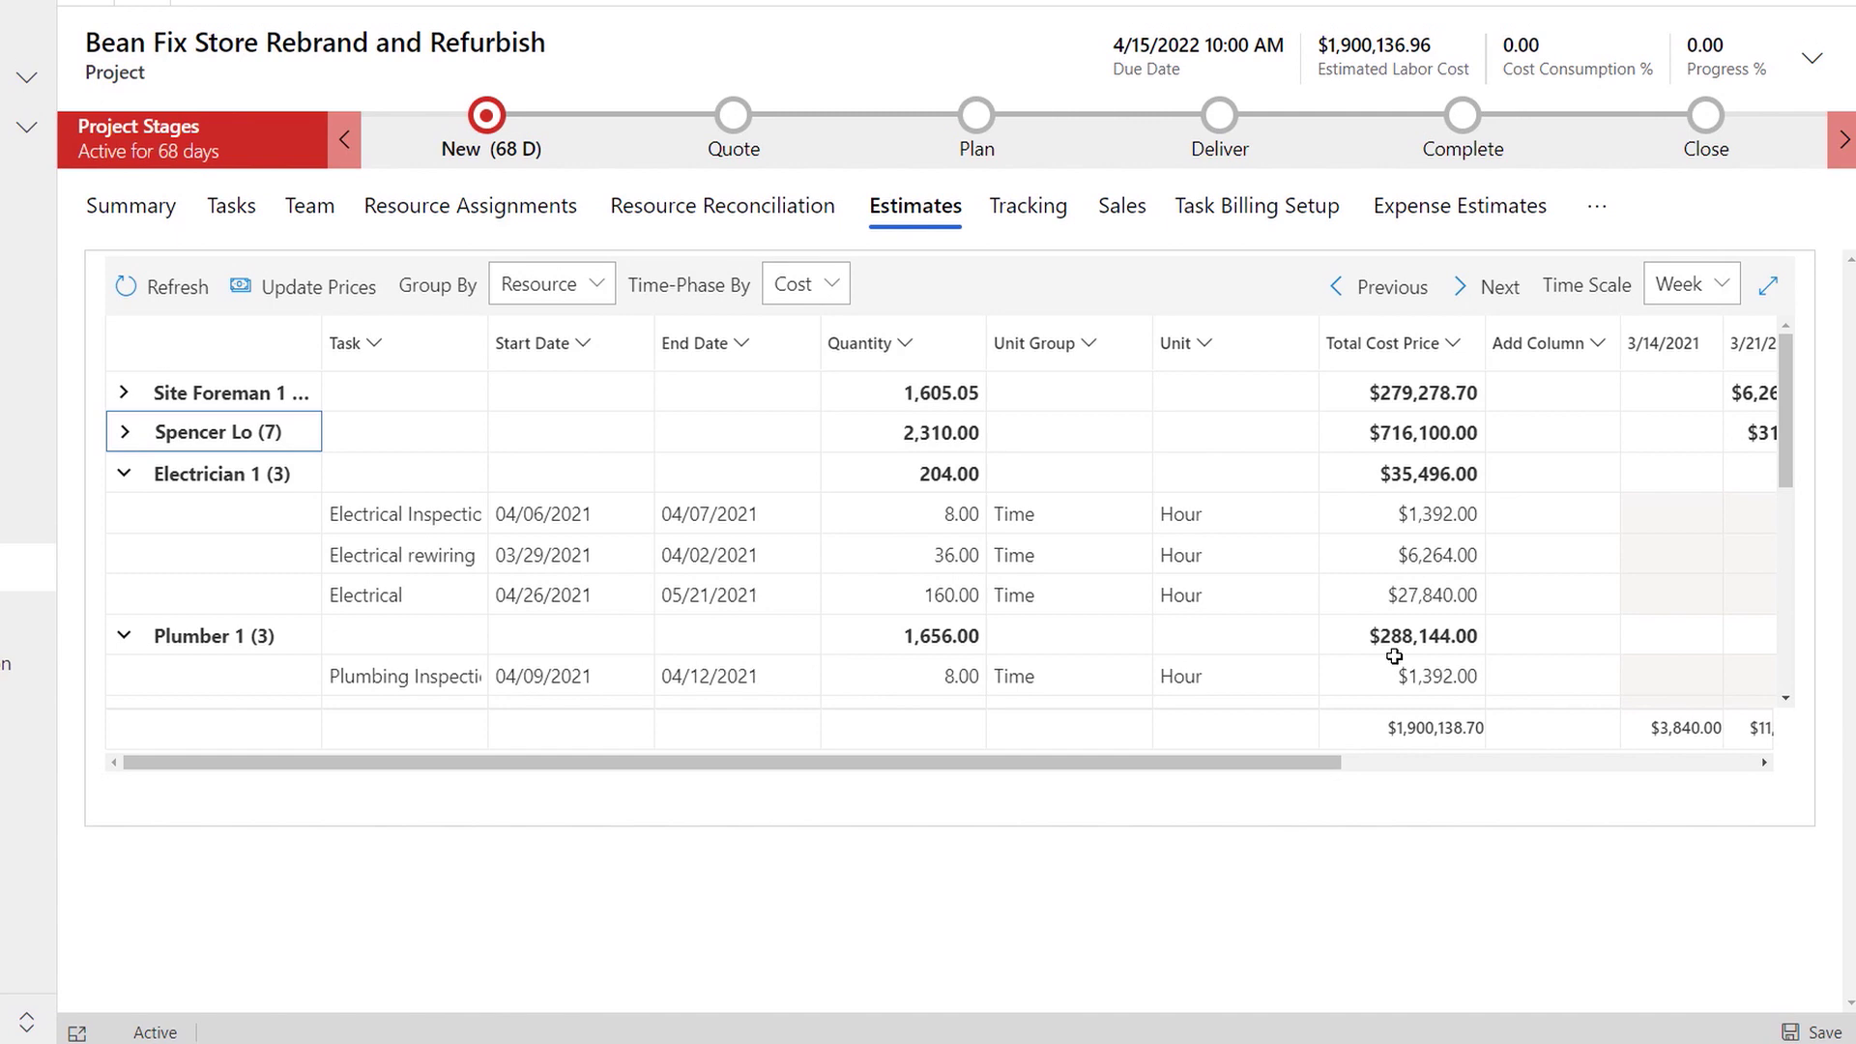
Open the won Bean Fix quote's profitability analysis showing 23.99% gross margin and cost/revenue charts
{"action": "left_click", "coordinate": [1123, 209]}
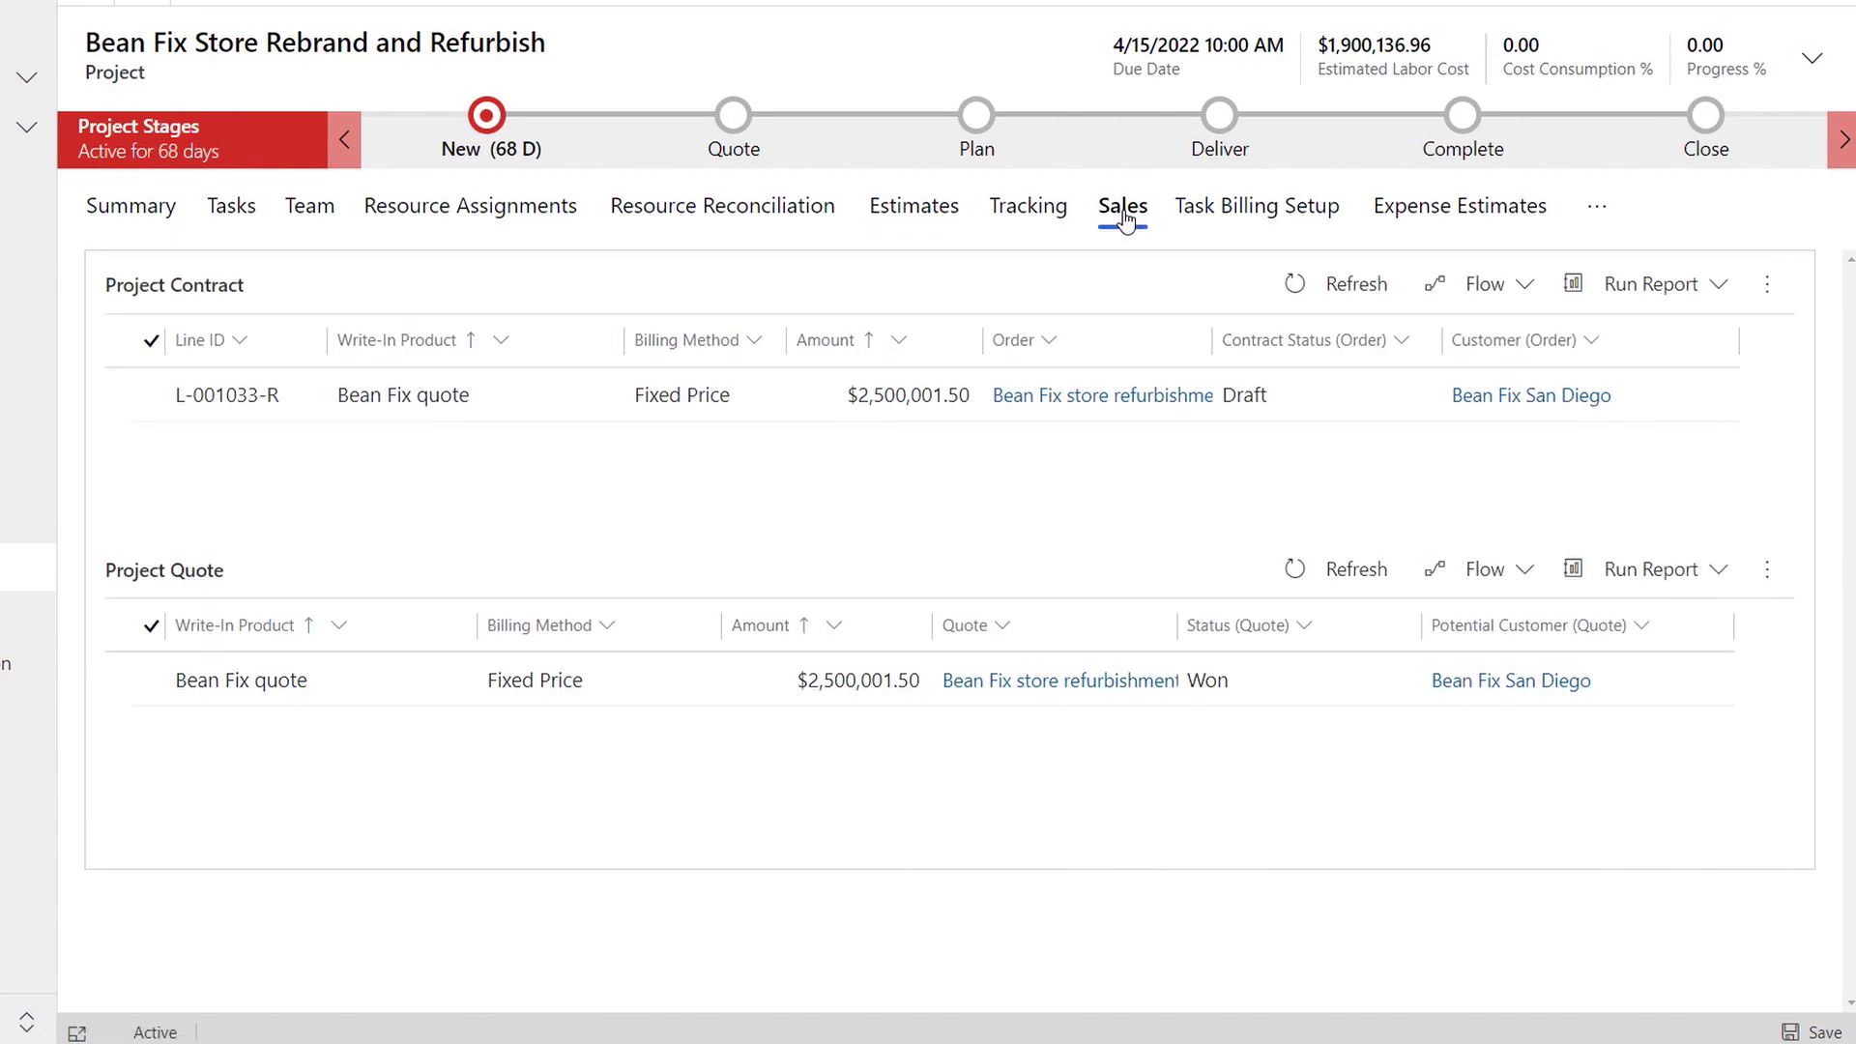
{"action": "left_click", "coordinate": [1023, 682]}
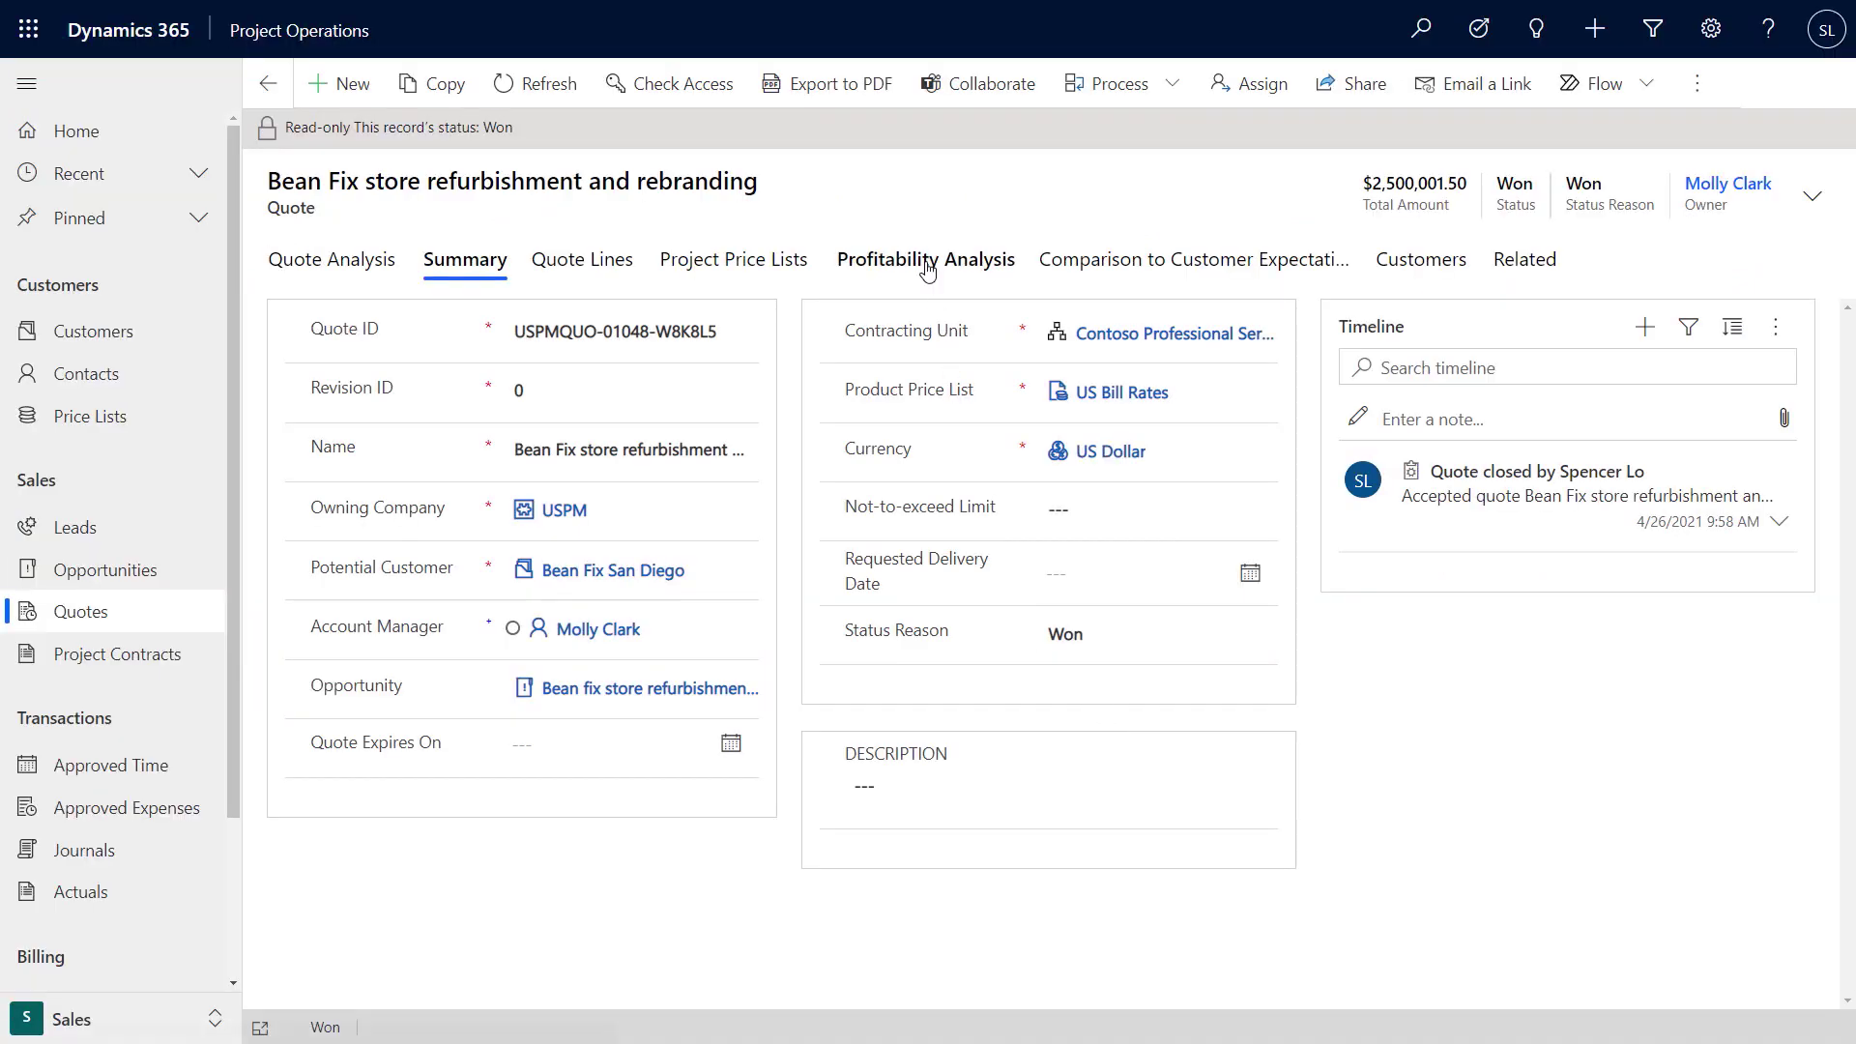
{"action": "left_click", "coordinate": [923, 261]}
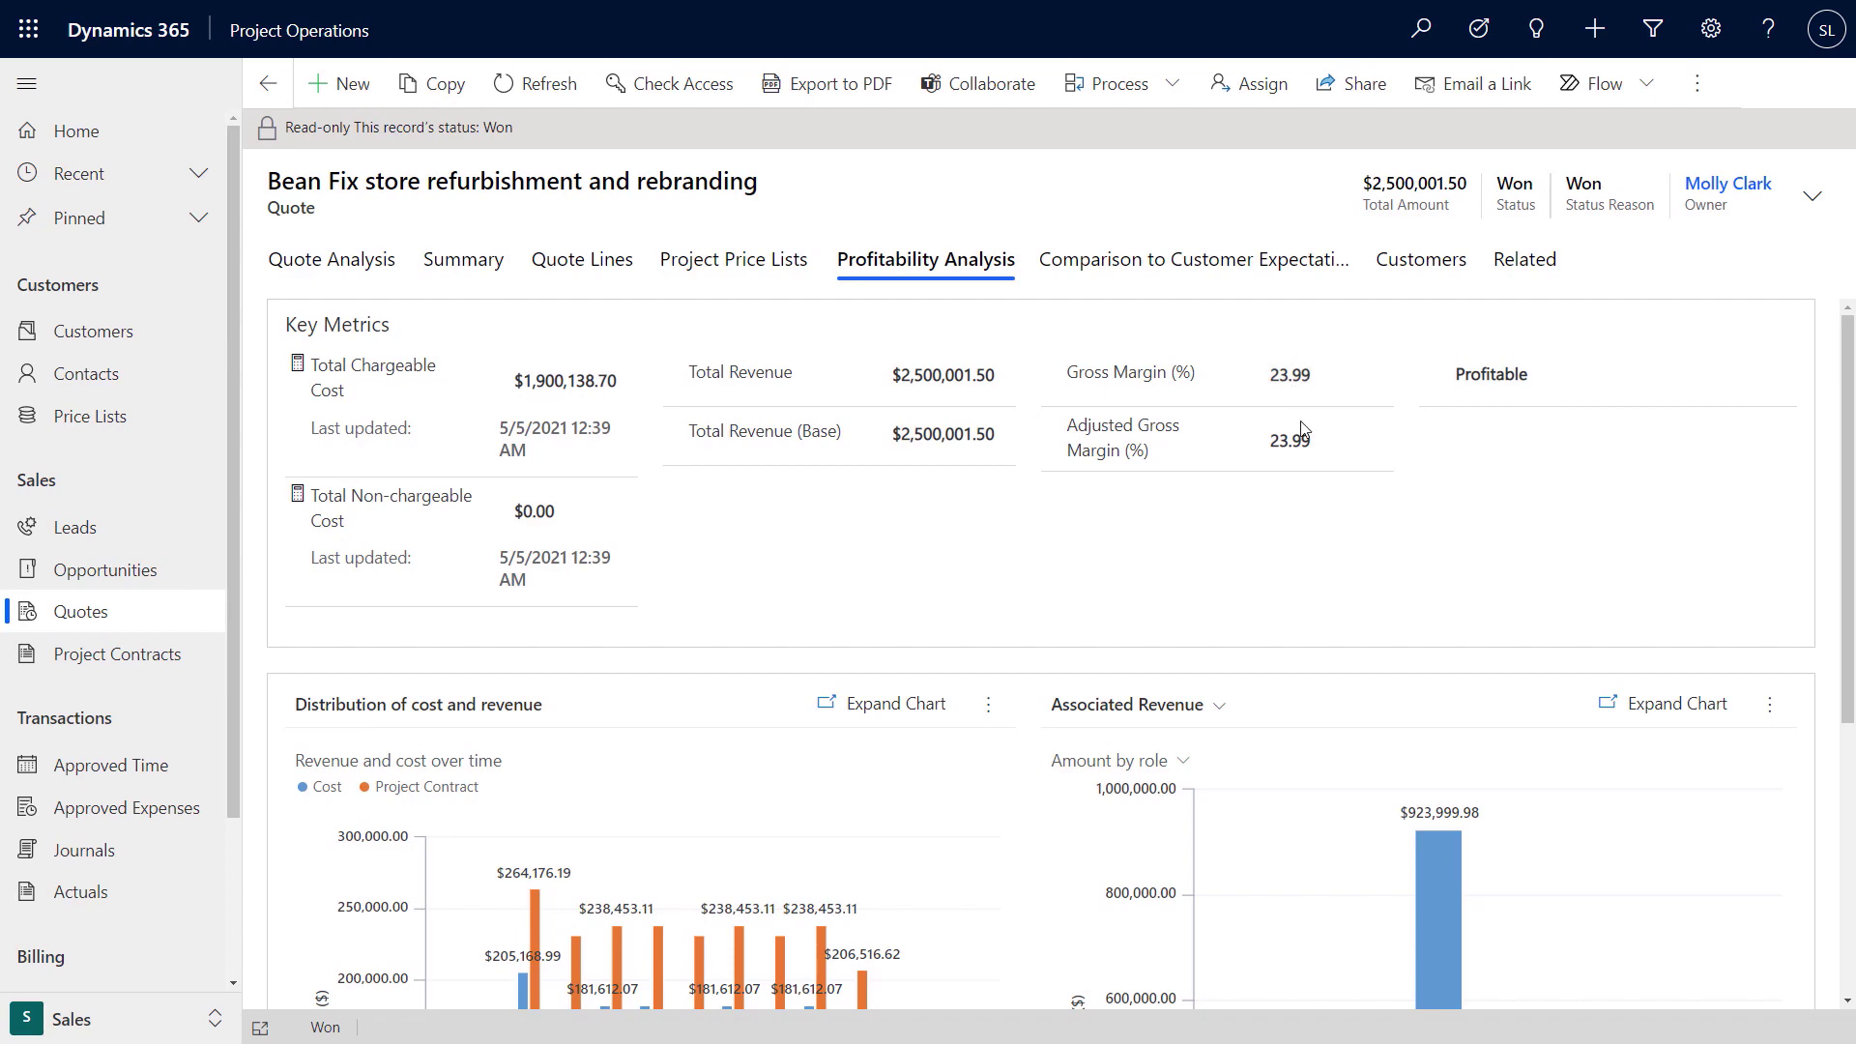
{"action": "scroll", "coordinate": [1306, 560], "scroll_direction": "down", "scroll_amount": 5}
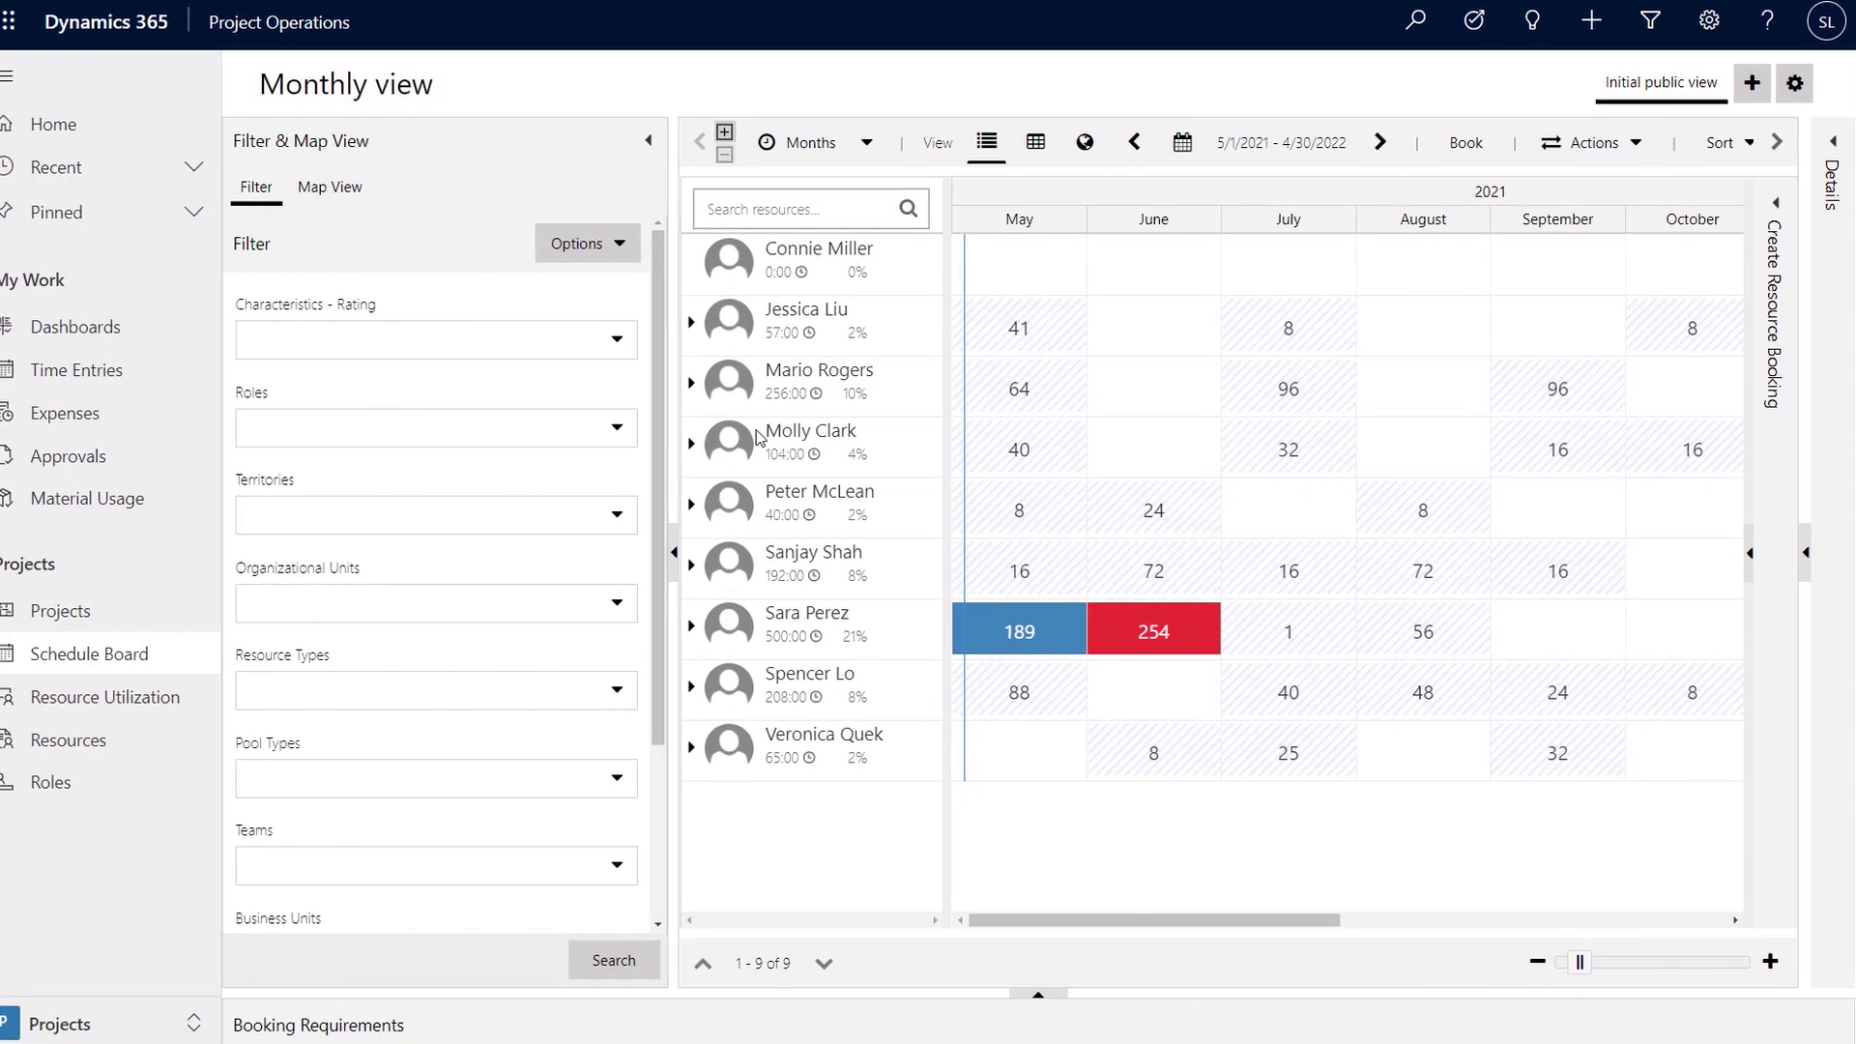
Filter the Schedule Board to Site Foreman role with Proficient Project Management, then go to weekly time entries
{"action": "left_click", "coordinate": [590, 431]}
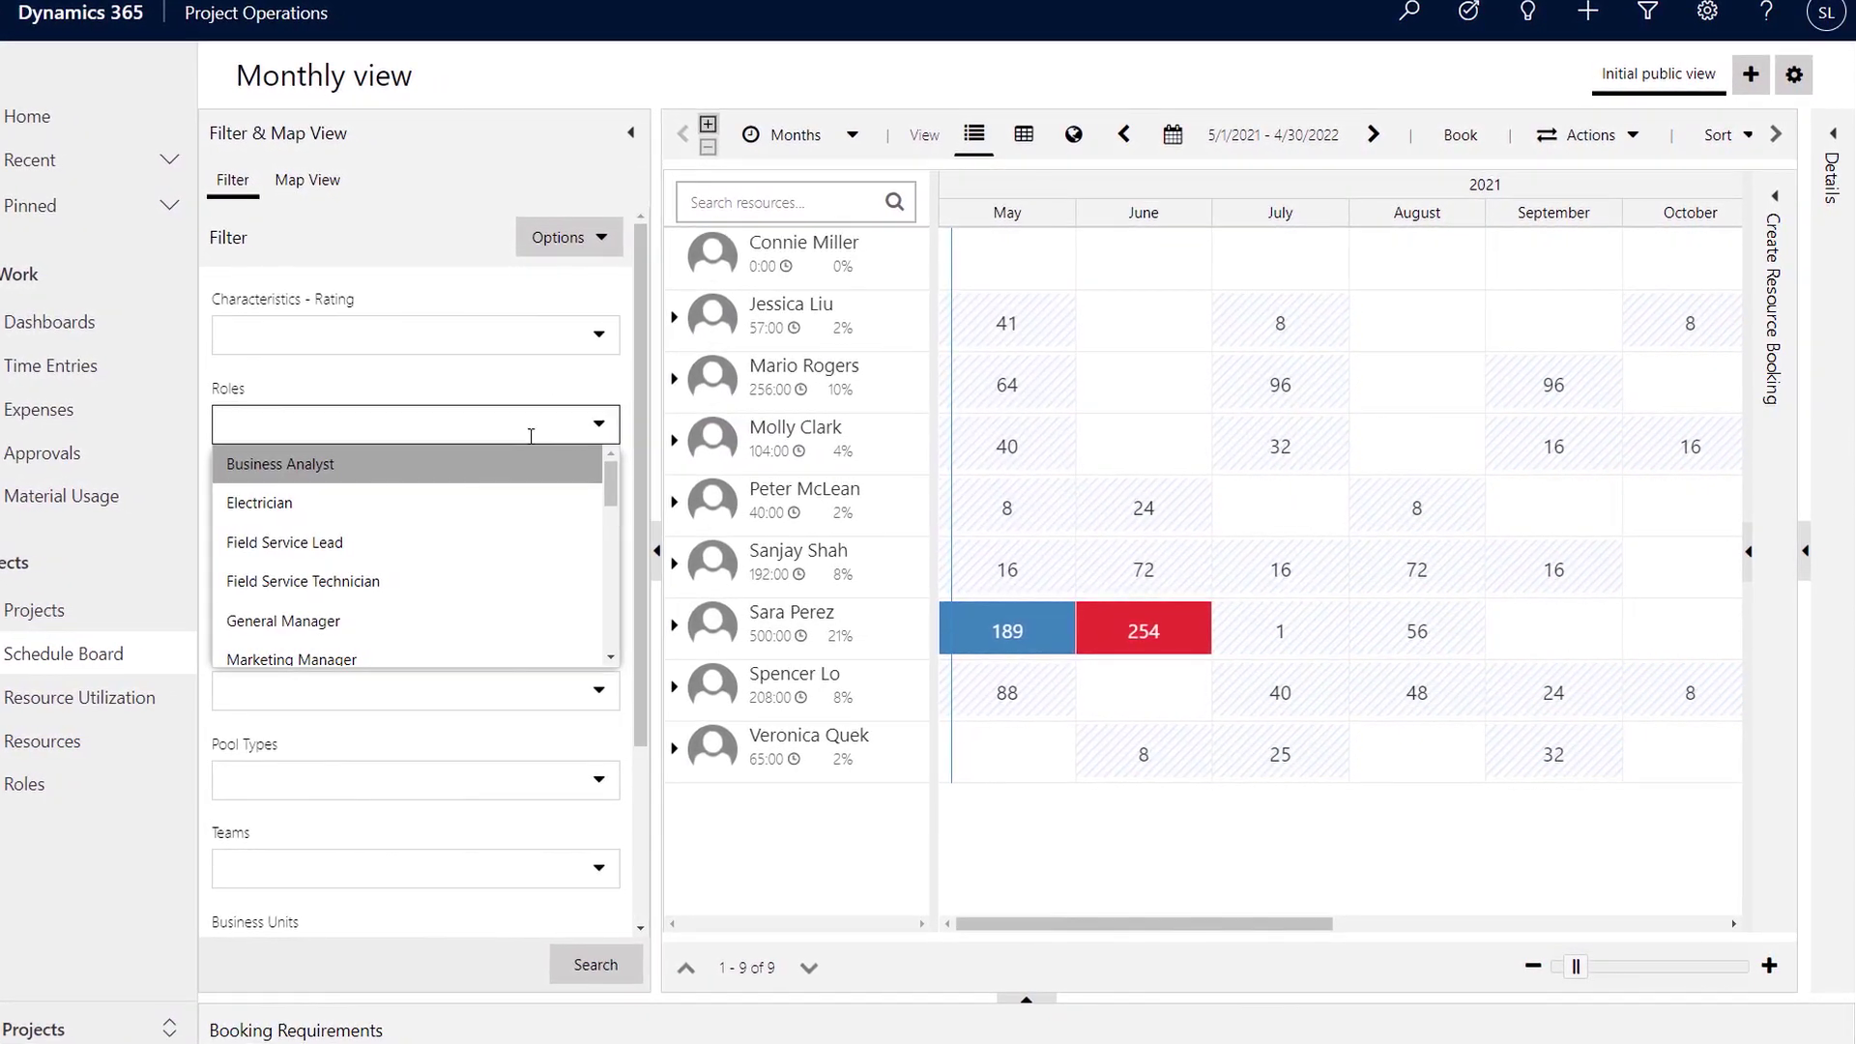
{"action": "type", "text": "site"}
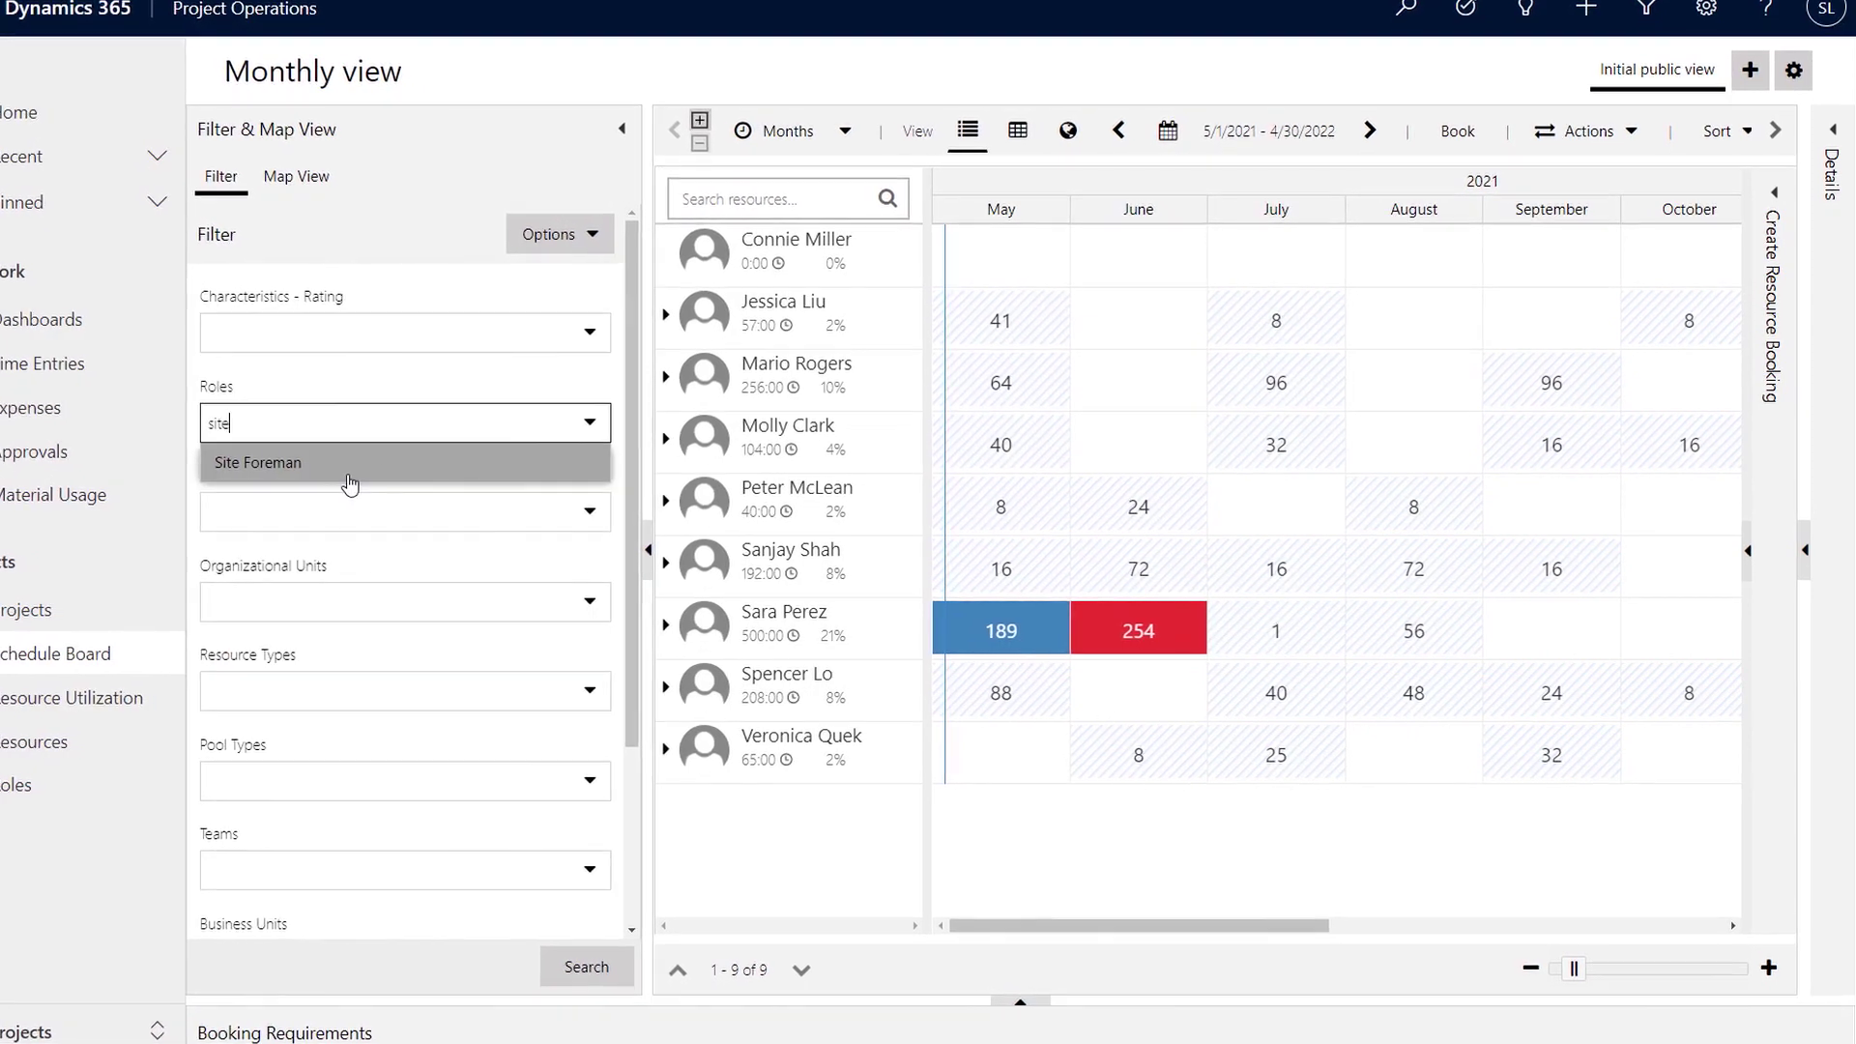
{"action": "left_click", "coordinate": [348, 472]}
{"action": "type", "text": "a"}
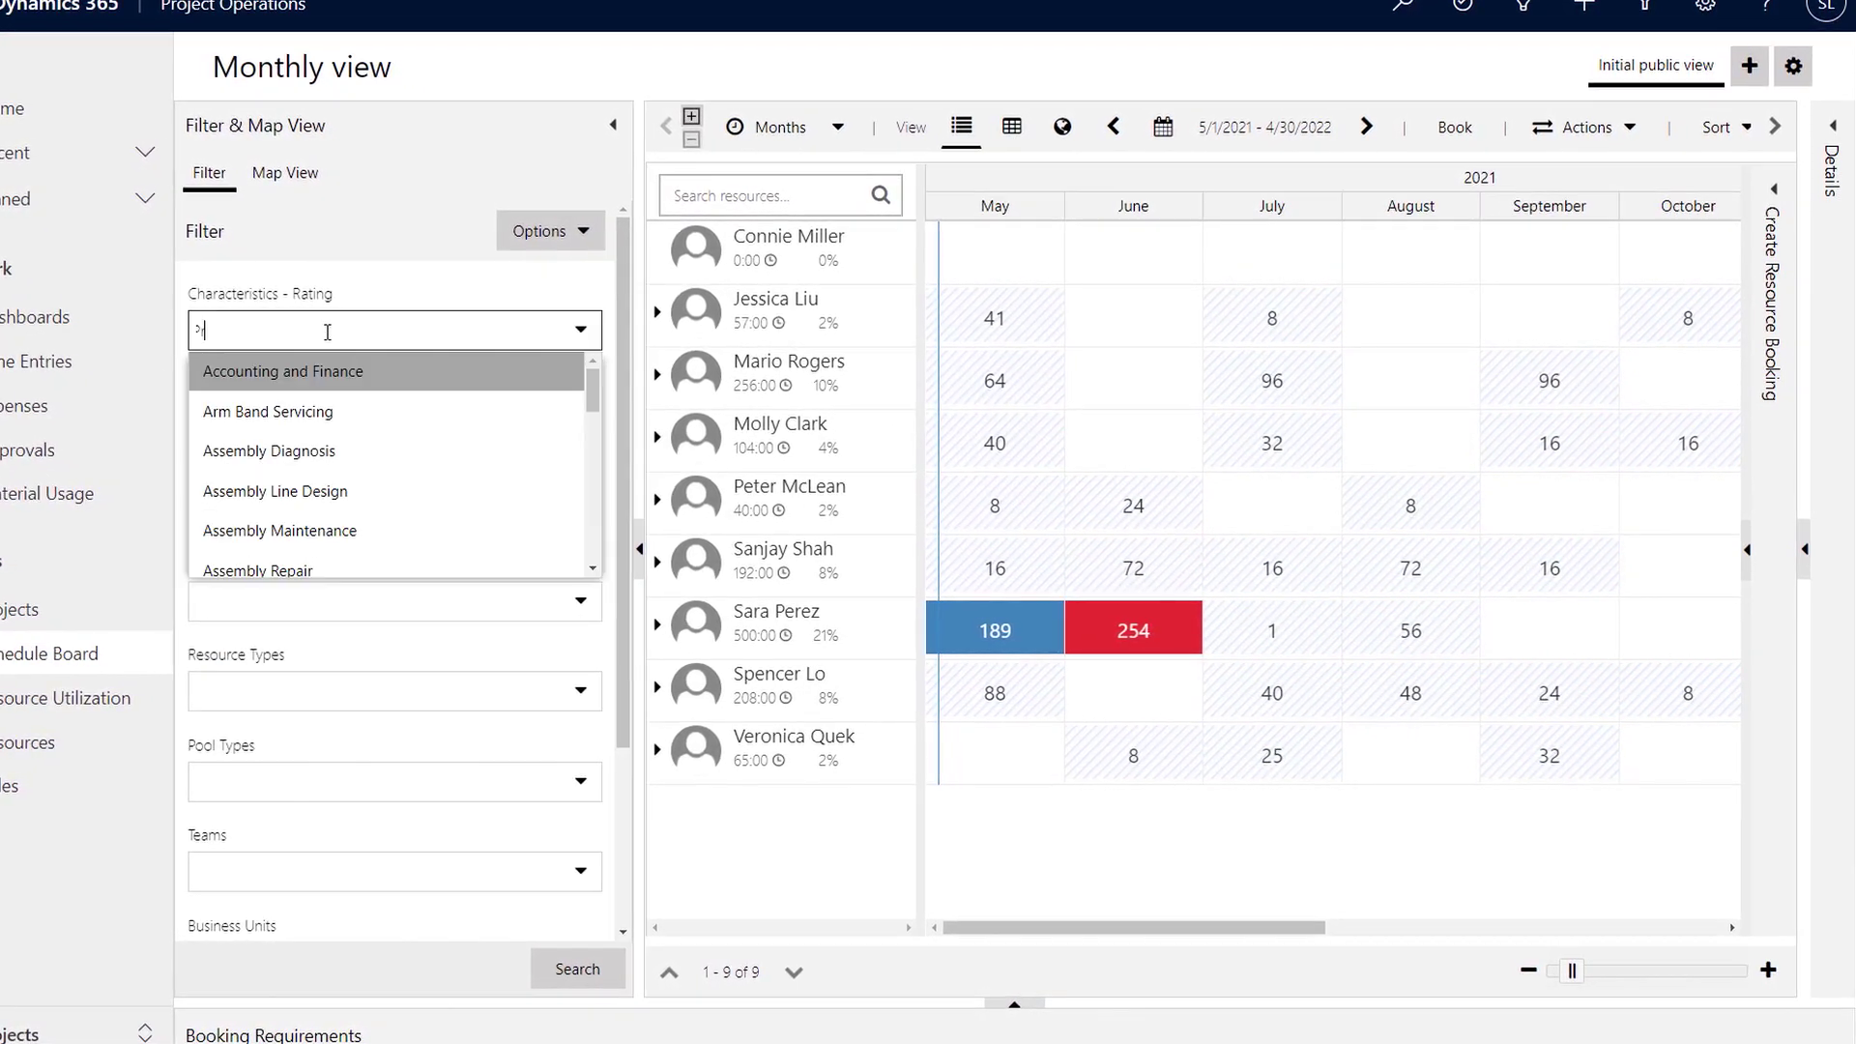
{"action": "type", "text": "roje"}
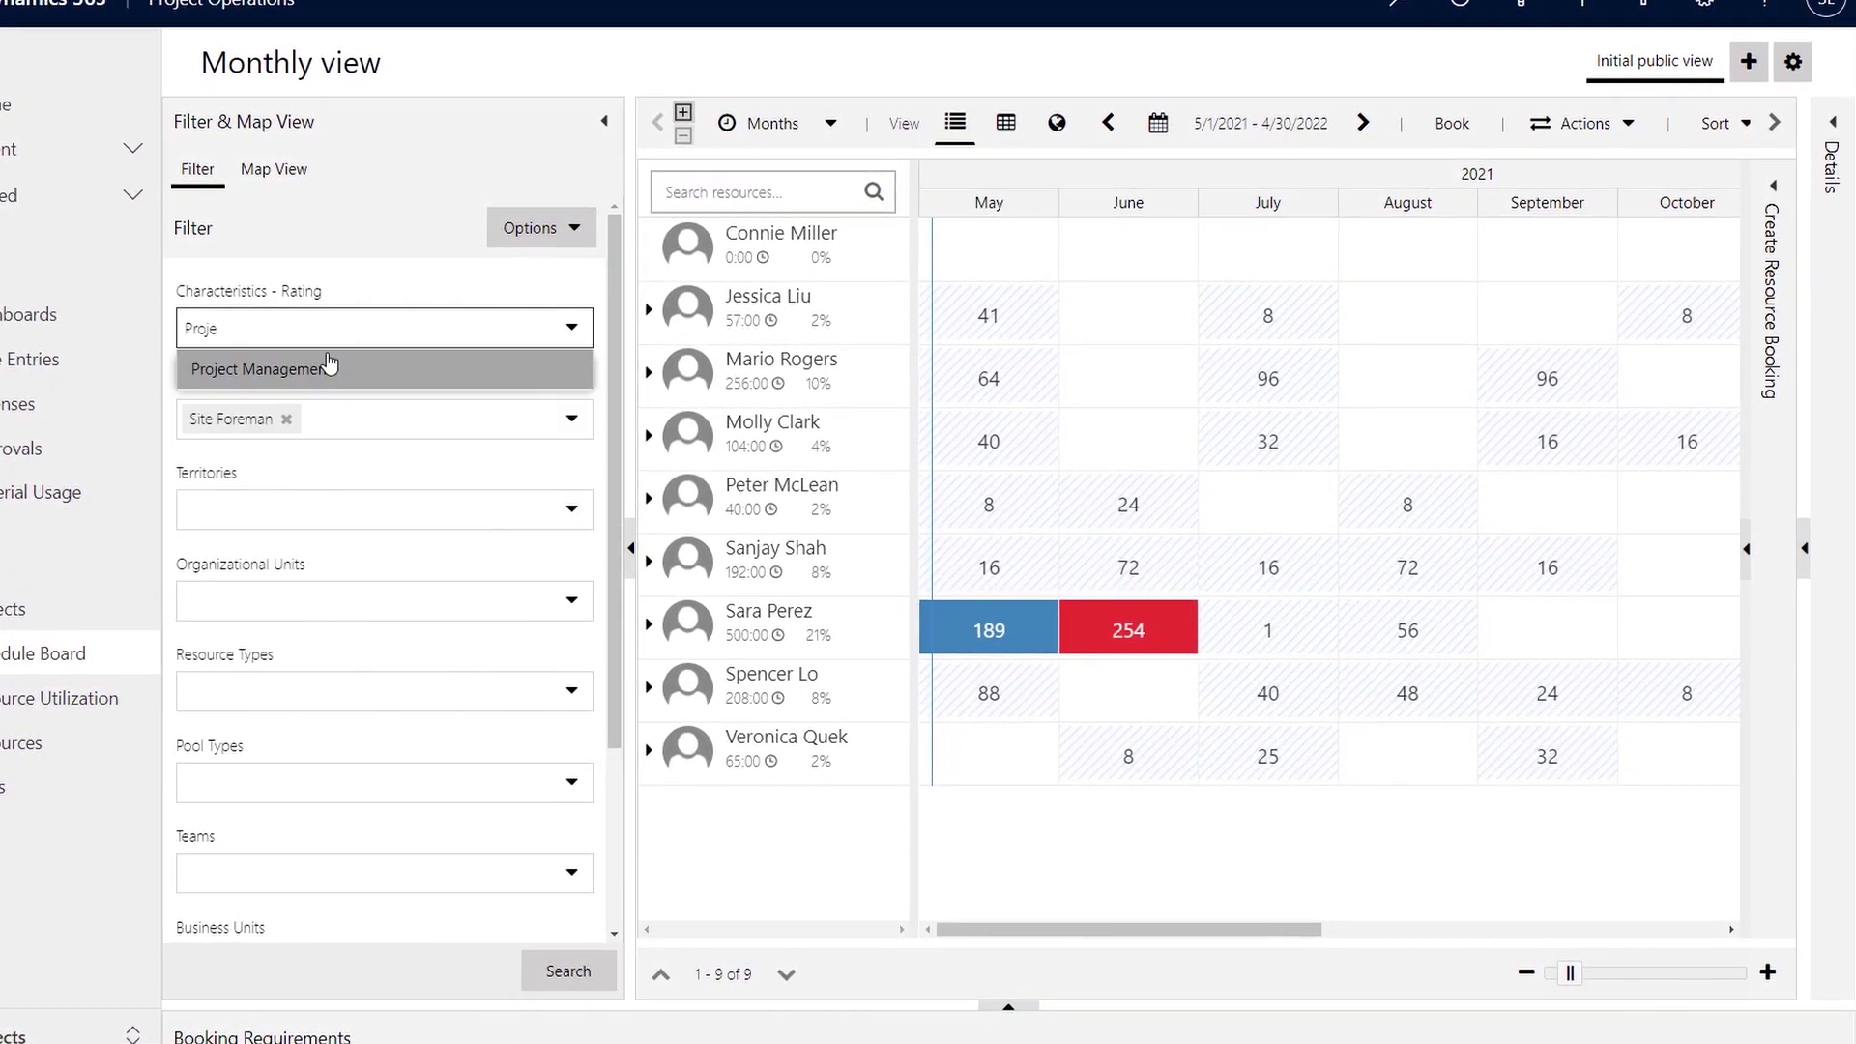
{"action": "left_click", "coordinate": [311, 366]}
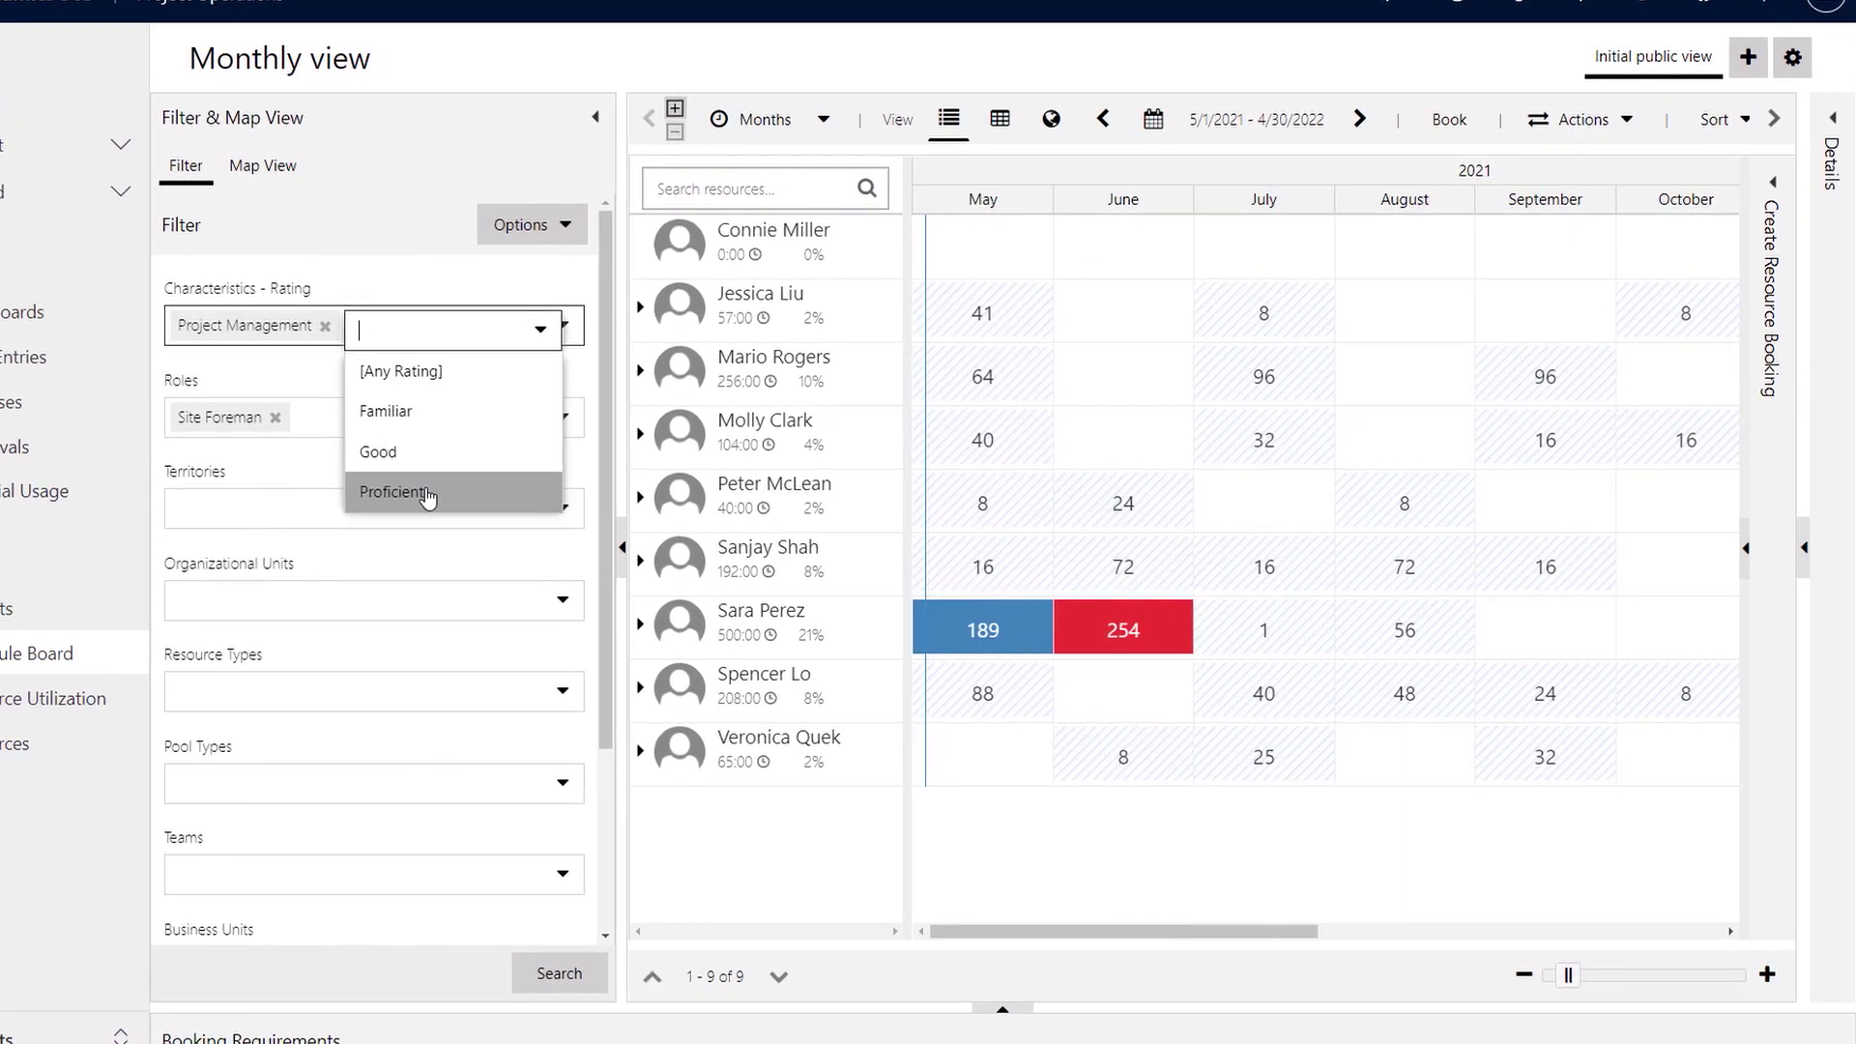
{"action": "left_click", "coordinate": [396, 490]}
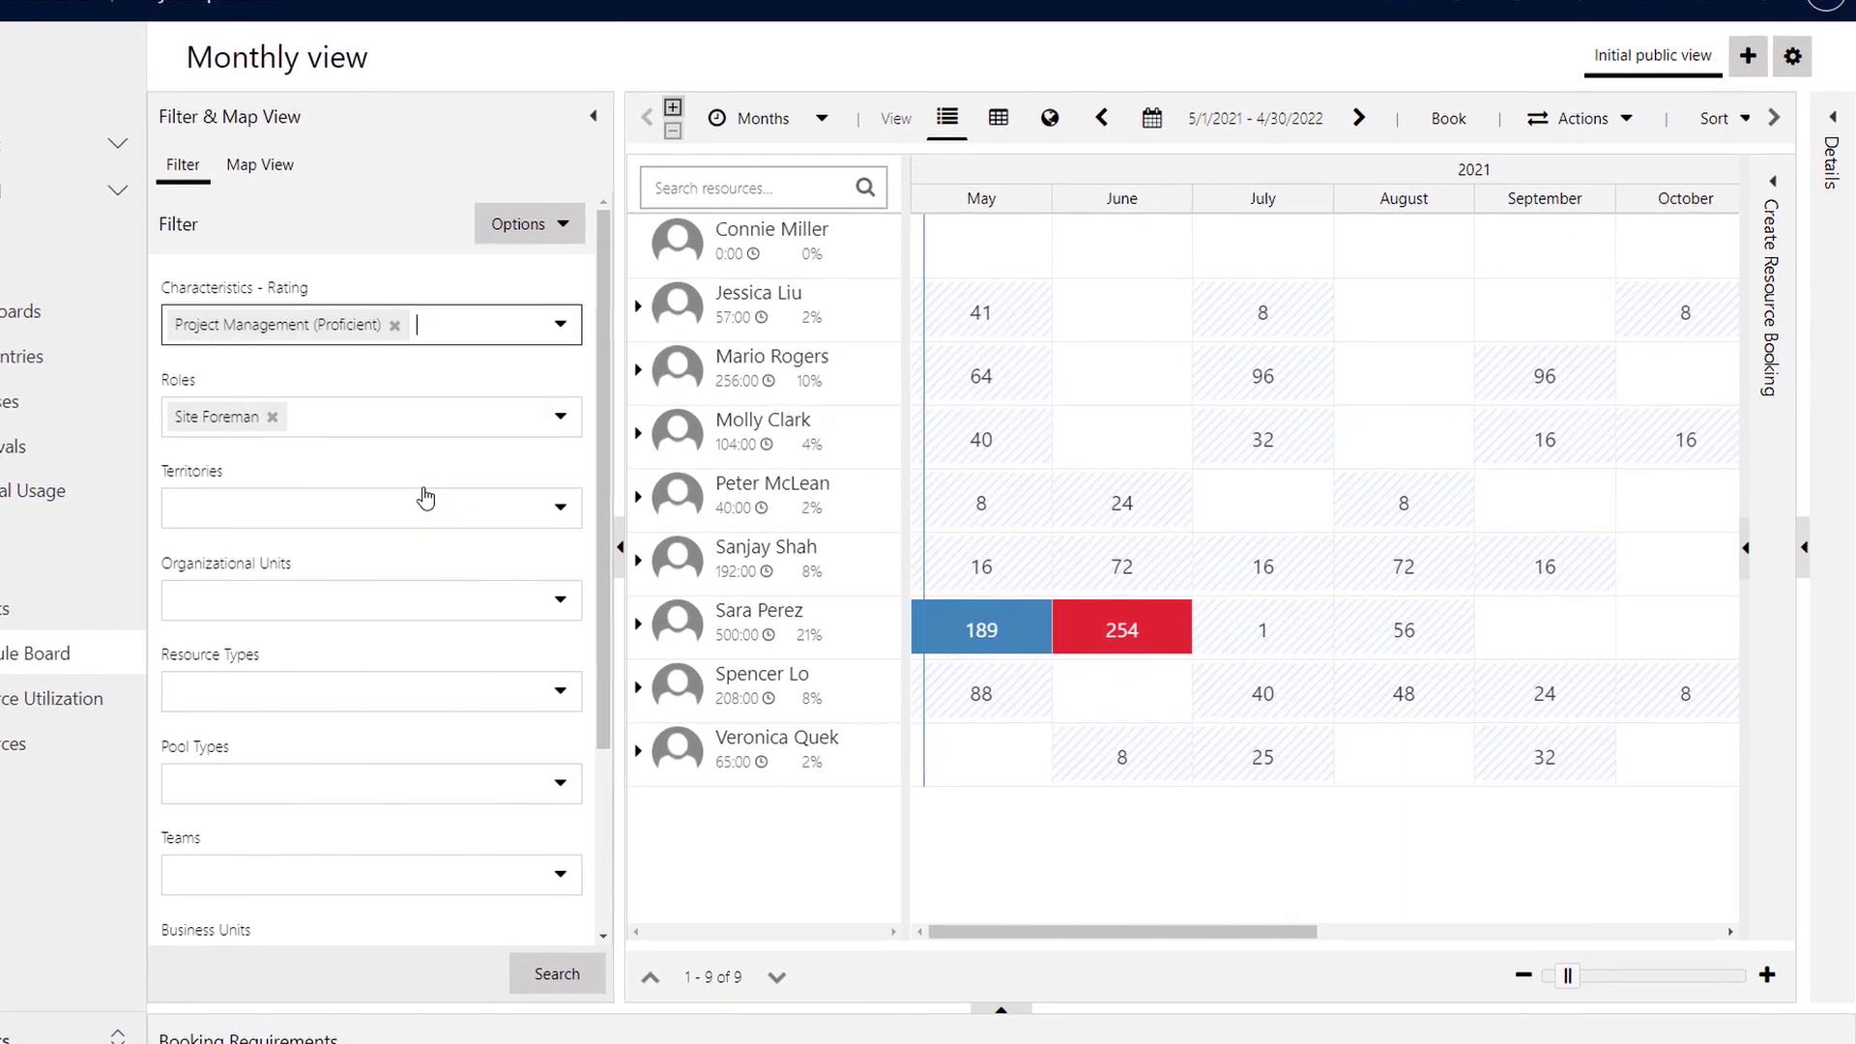
{"action": "left_click", "coordinate": [543, 978]}
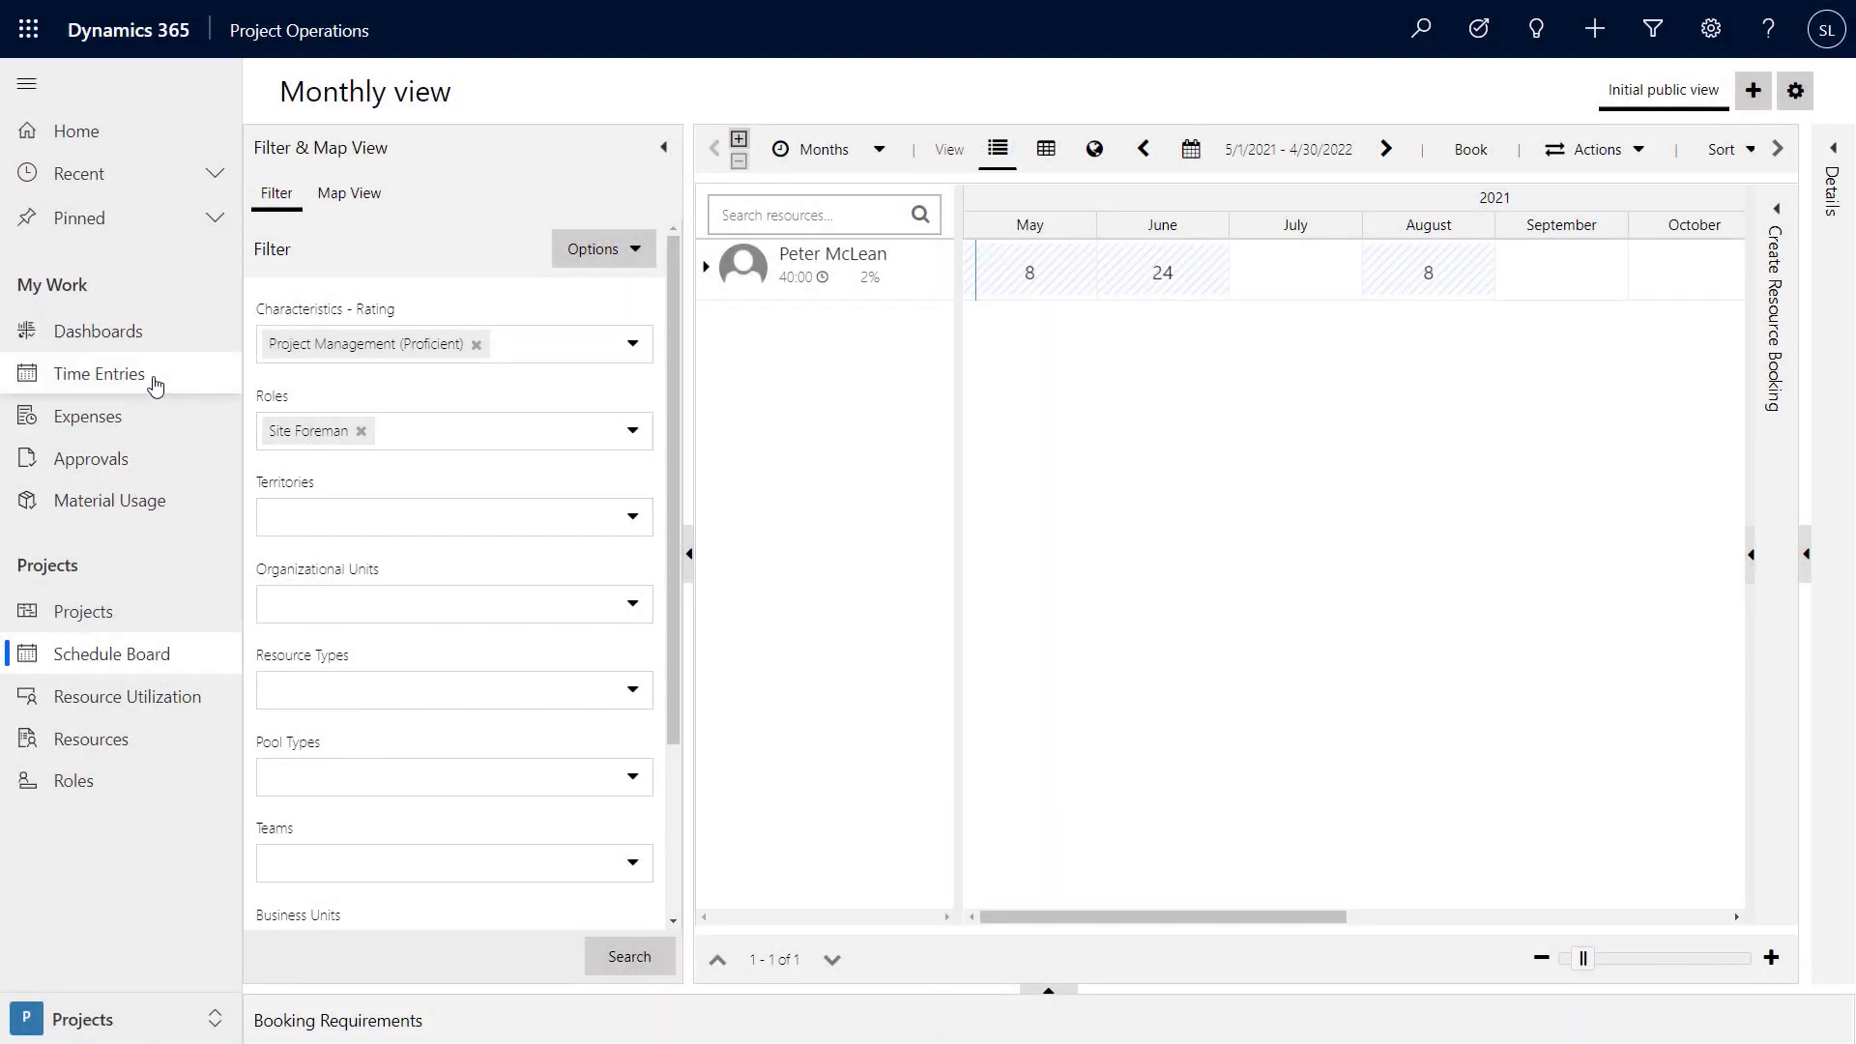
{"action": "left_click", "coordinate": [155, 383]}
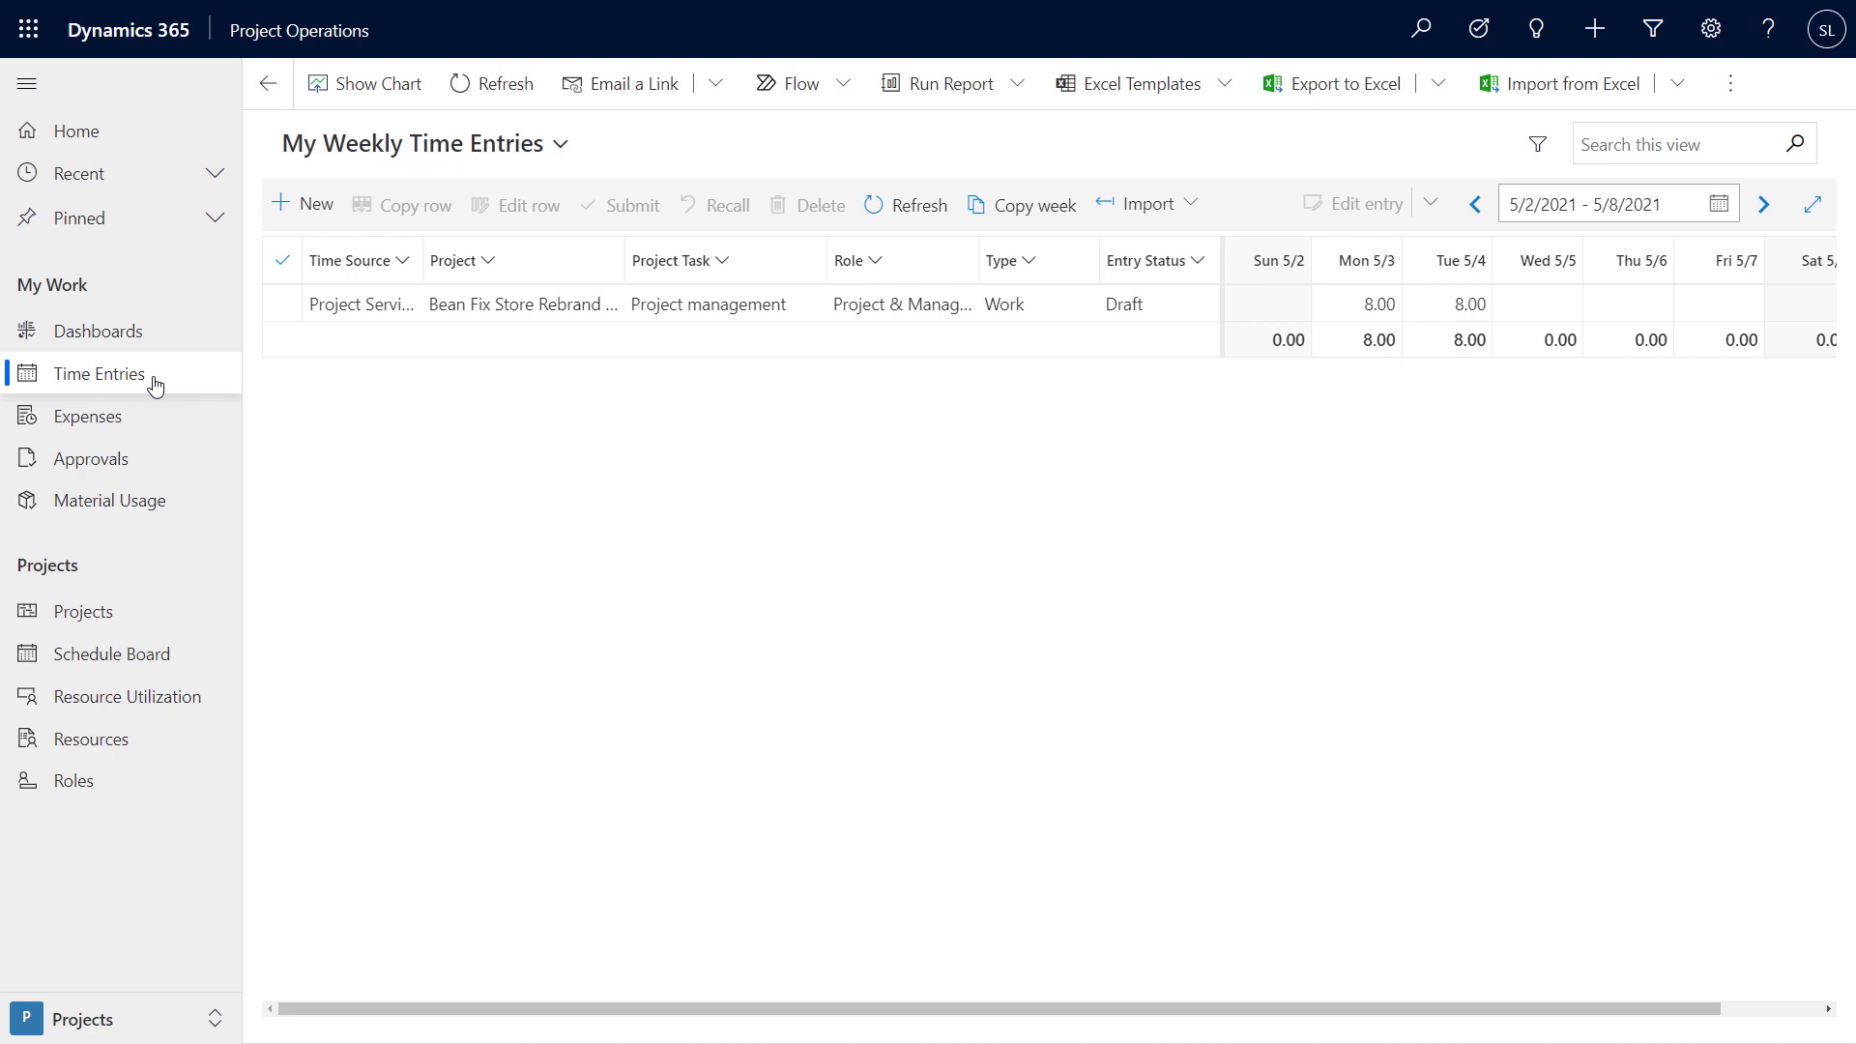
Select the Wed 5/5 time entry hours, then browse the Expenses and Material Usage lists
{"action": "left_click", "coordinate": [1551, 305]}
{"action": "left_click", "coordinate": [1551, 305]}
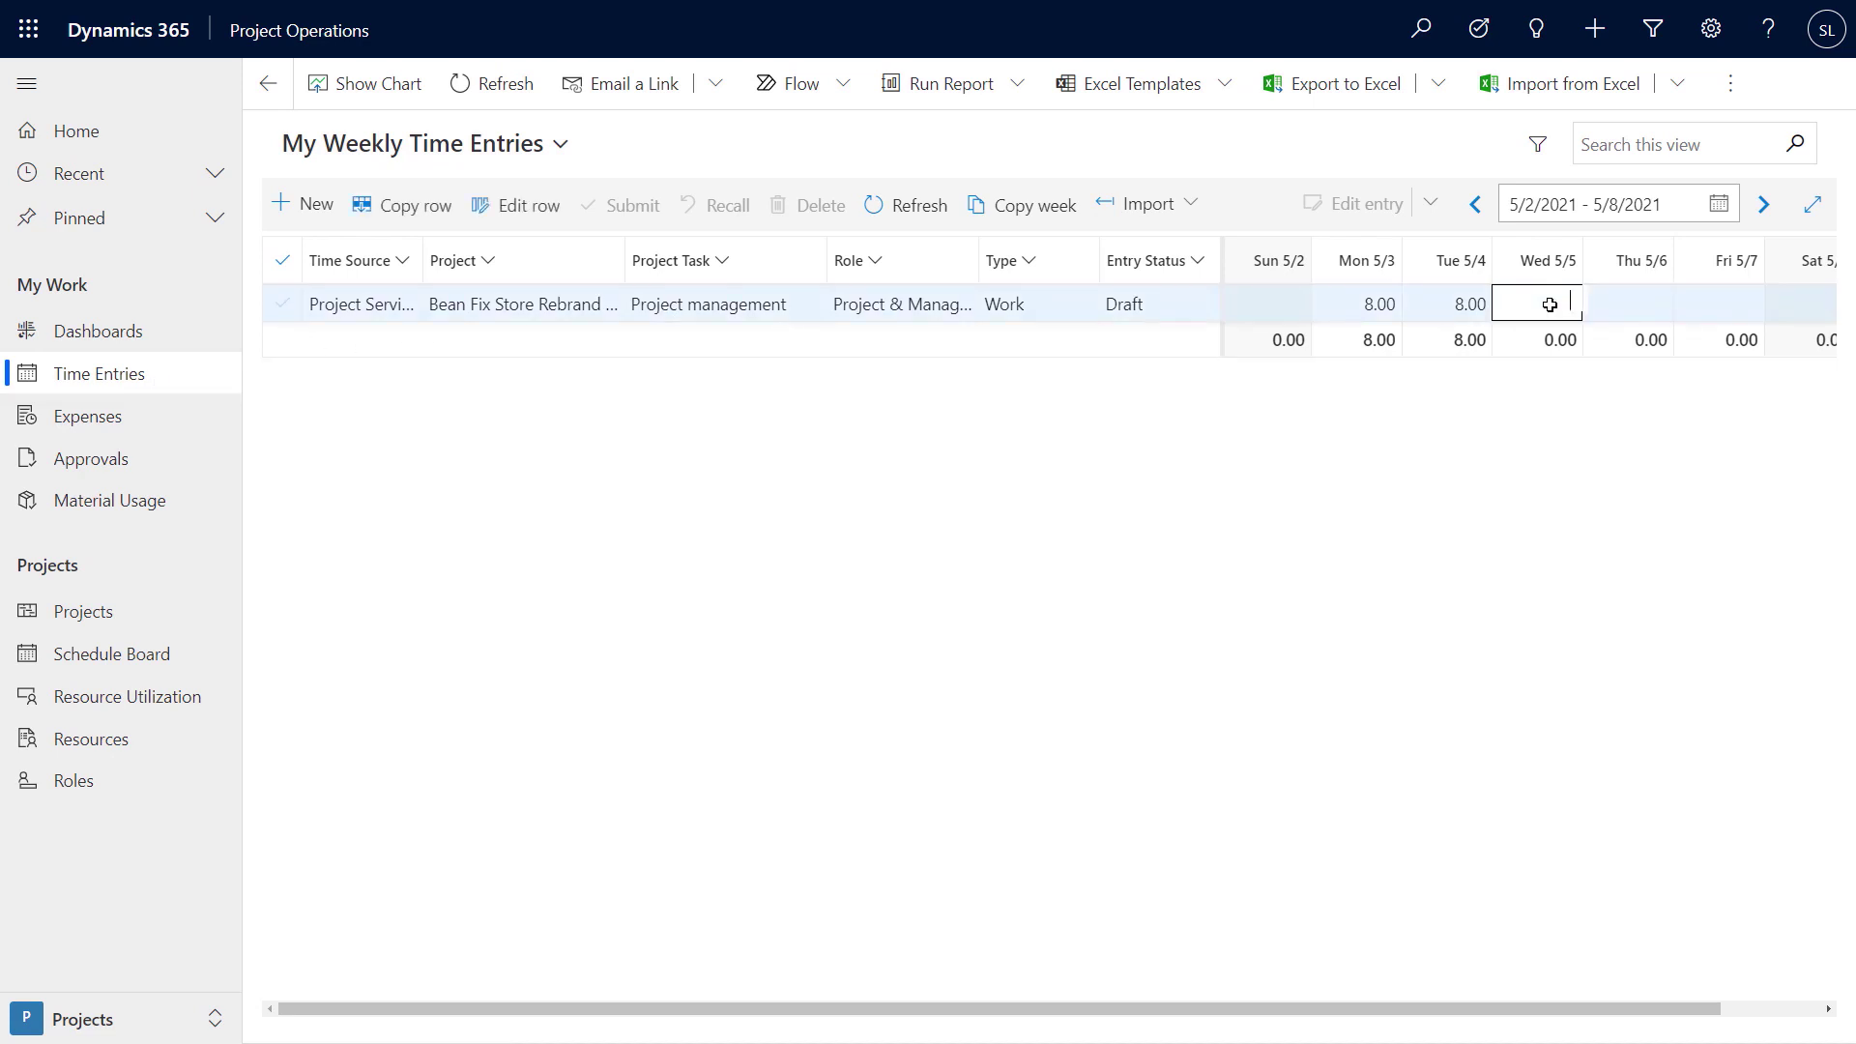
{"action": "left_click", "coordinate": [118, 416]}
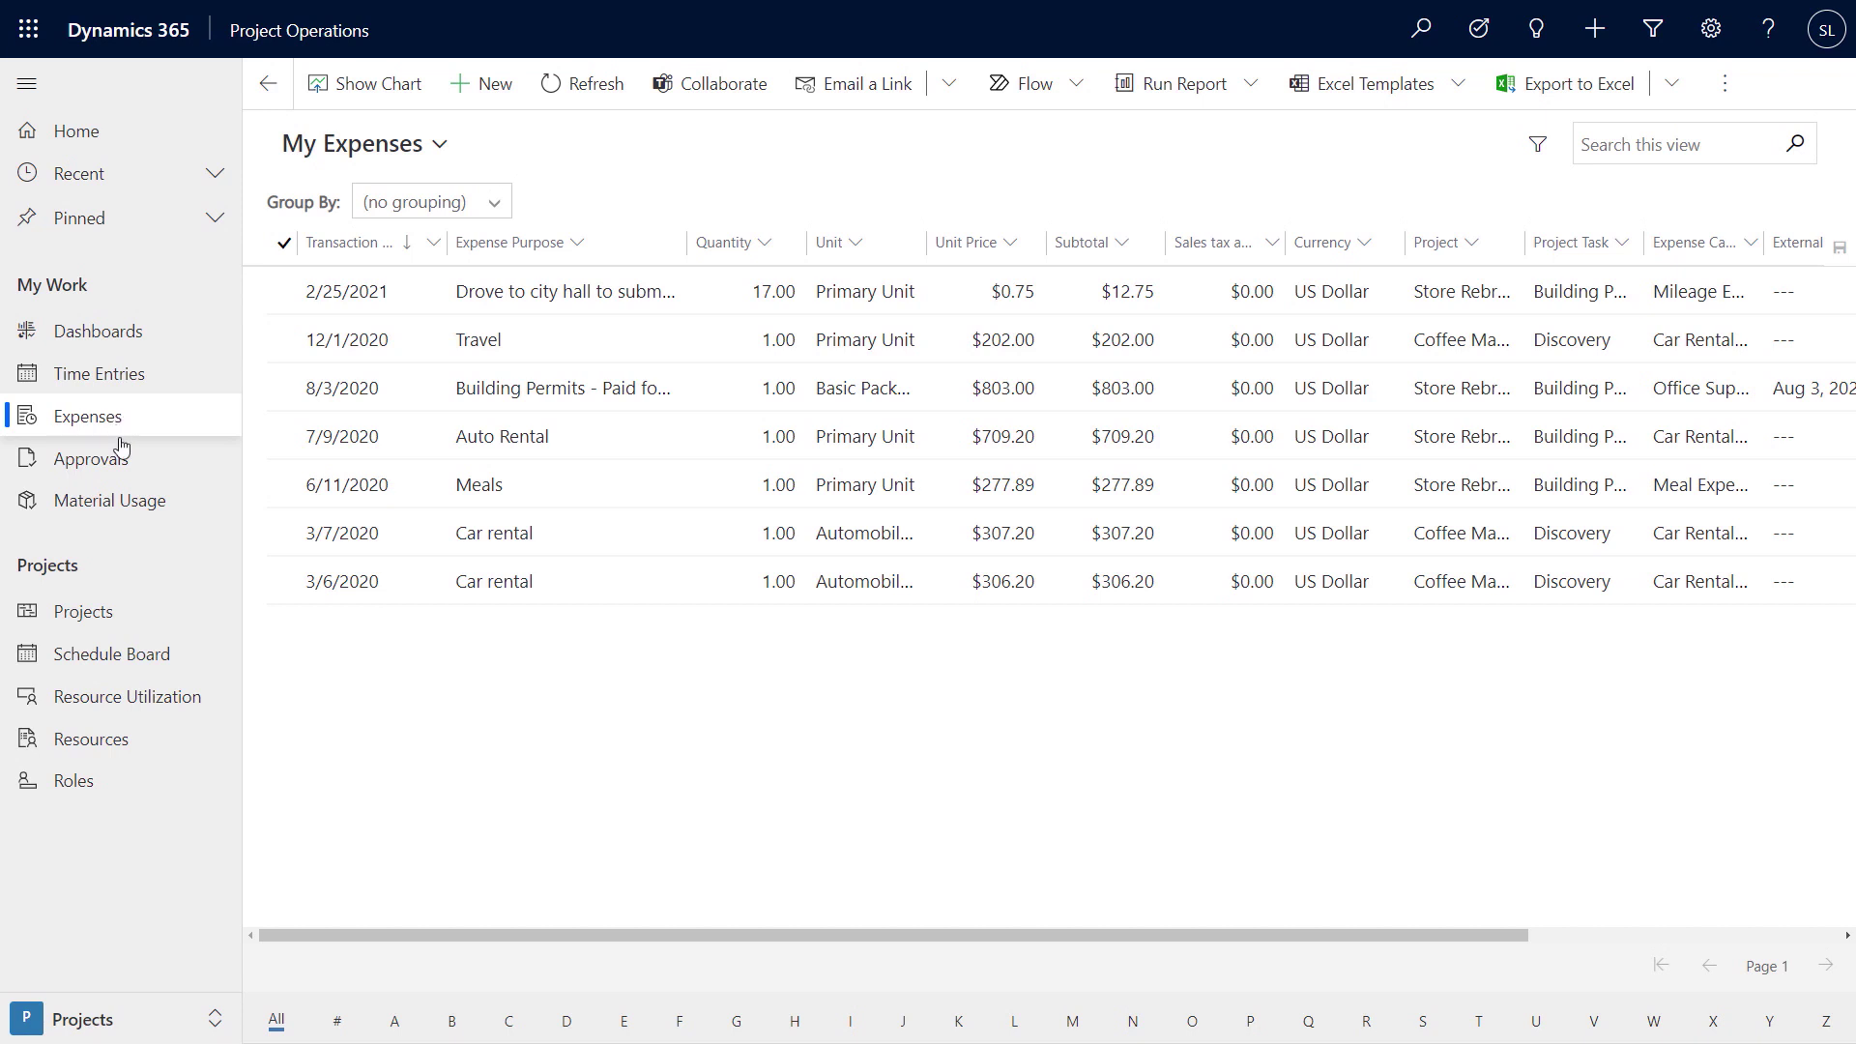
{"action": "left_click", "coordinate": [134, 500]}
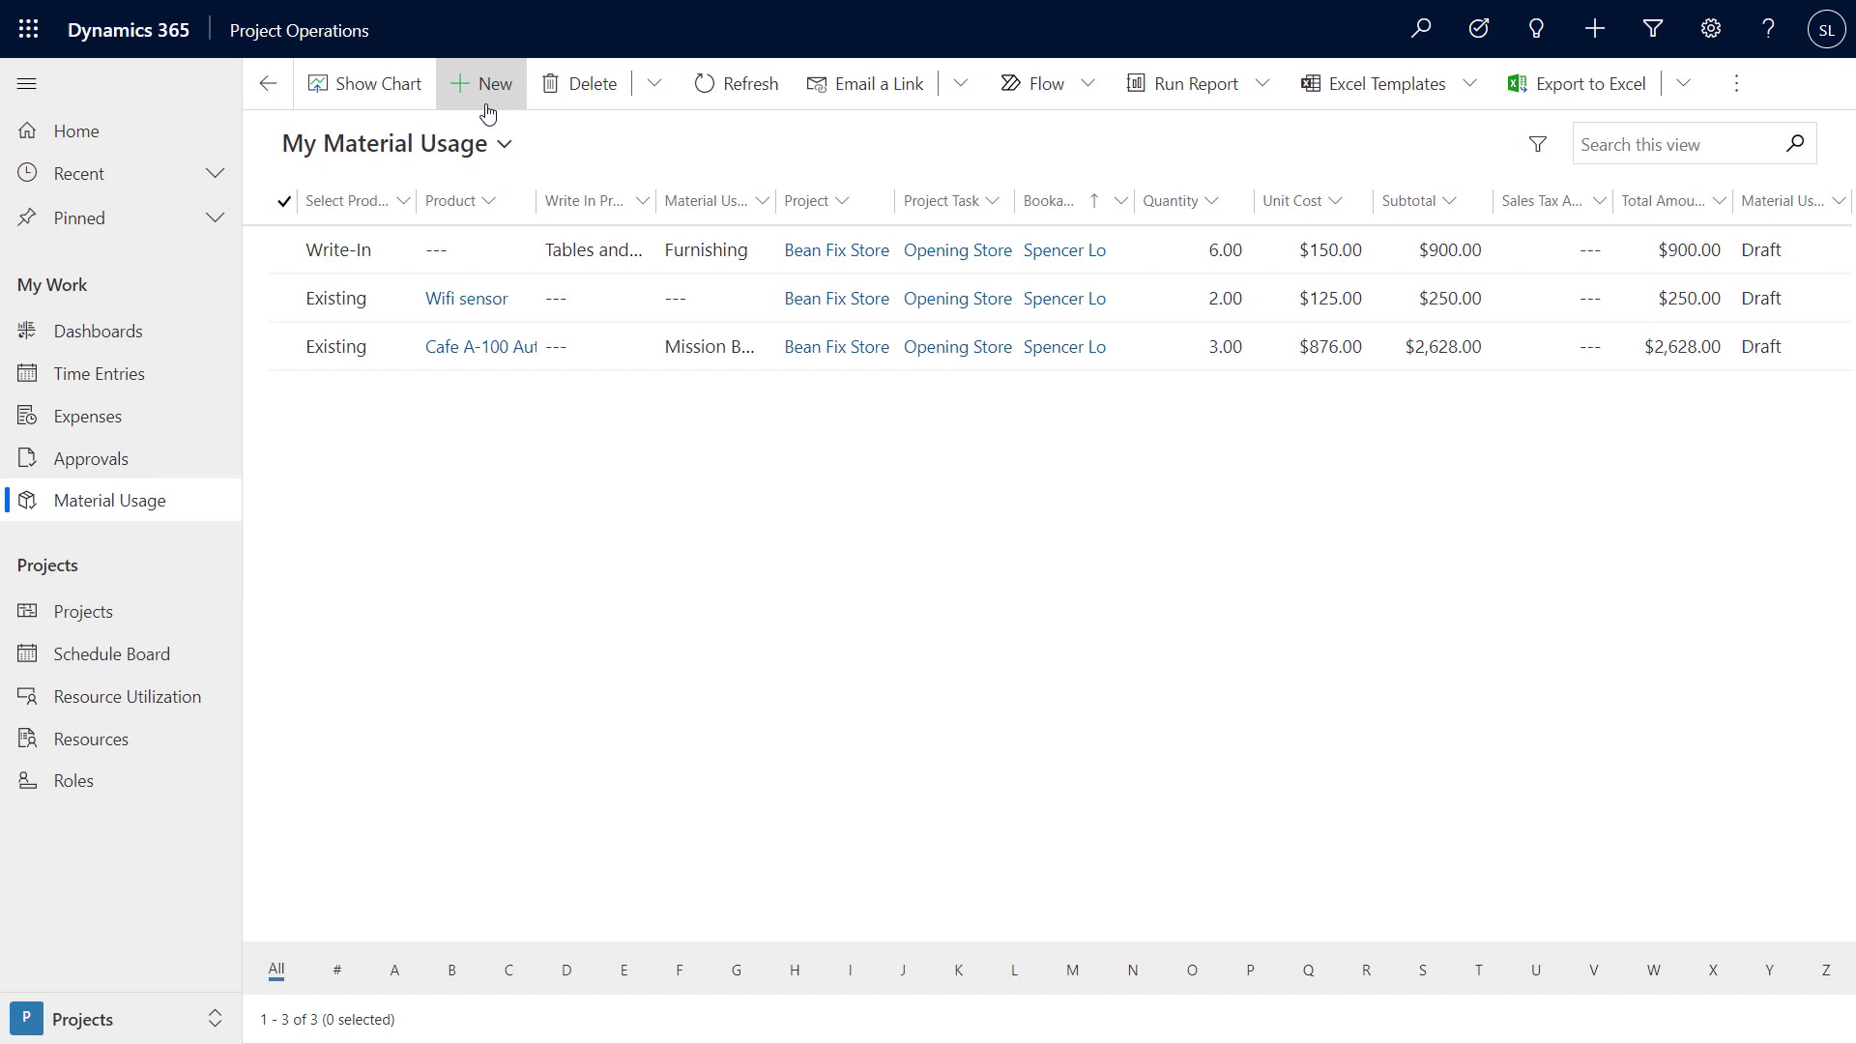
Create a material usage log for Cafe A-100 Automatic on the Bean Fix Store Rebrand and Refurbish project
{"action": "left_click", "coordinate": [488, 114]}
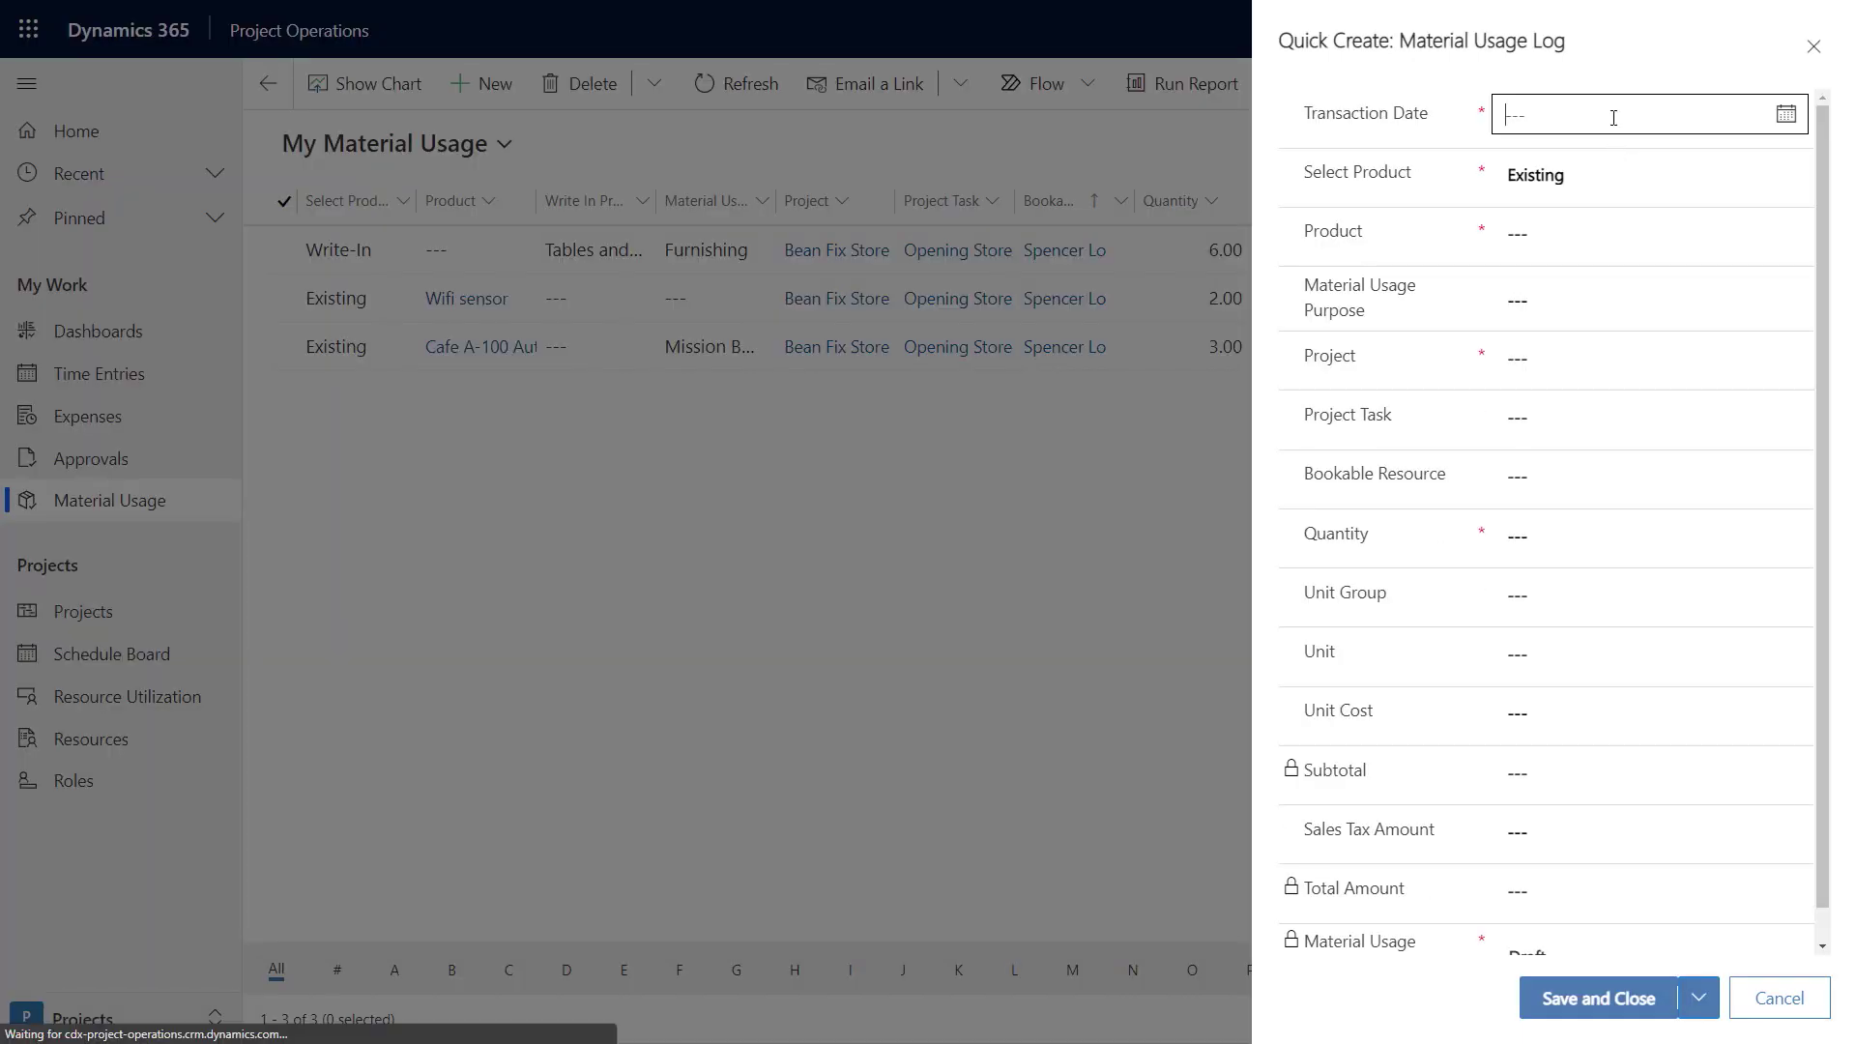
{"action": "left_click", "coordinate": [1558, 235]}
{"action": "type", "text": "Ca"}
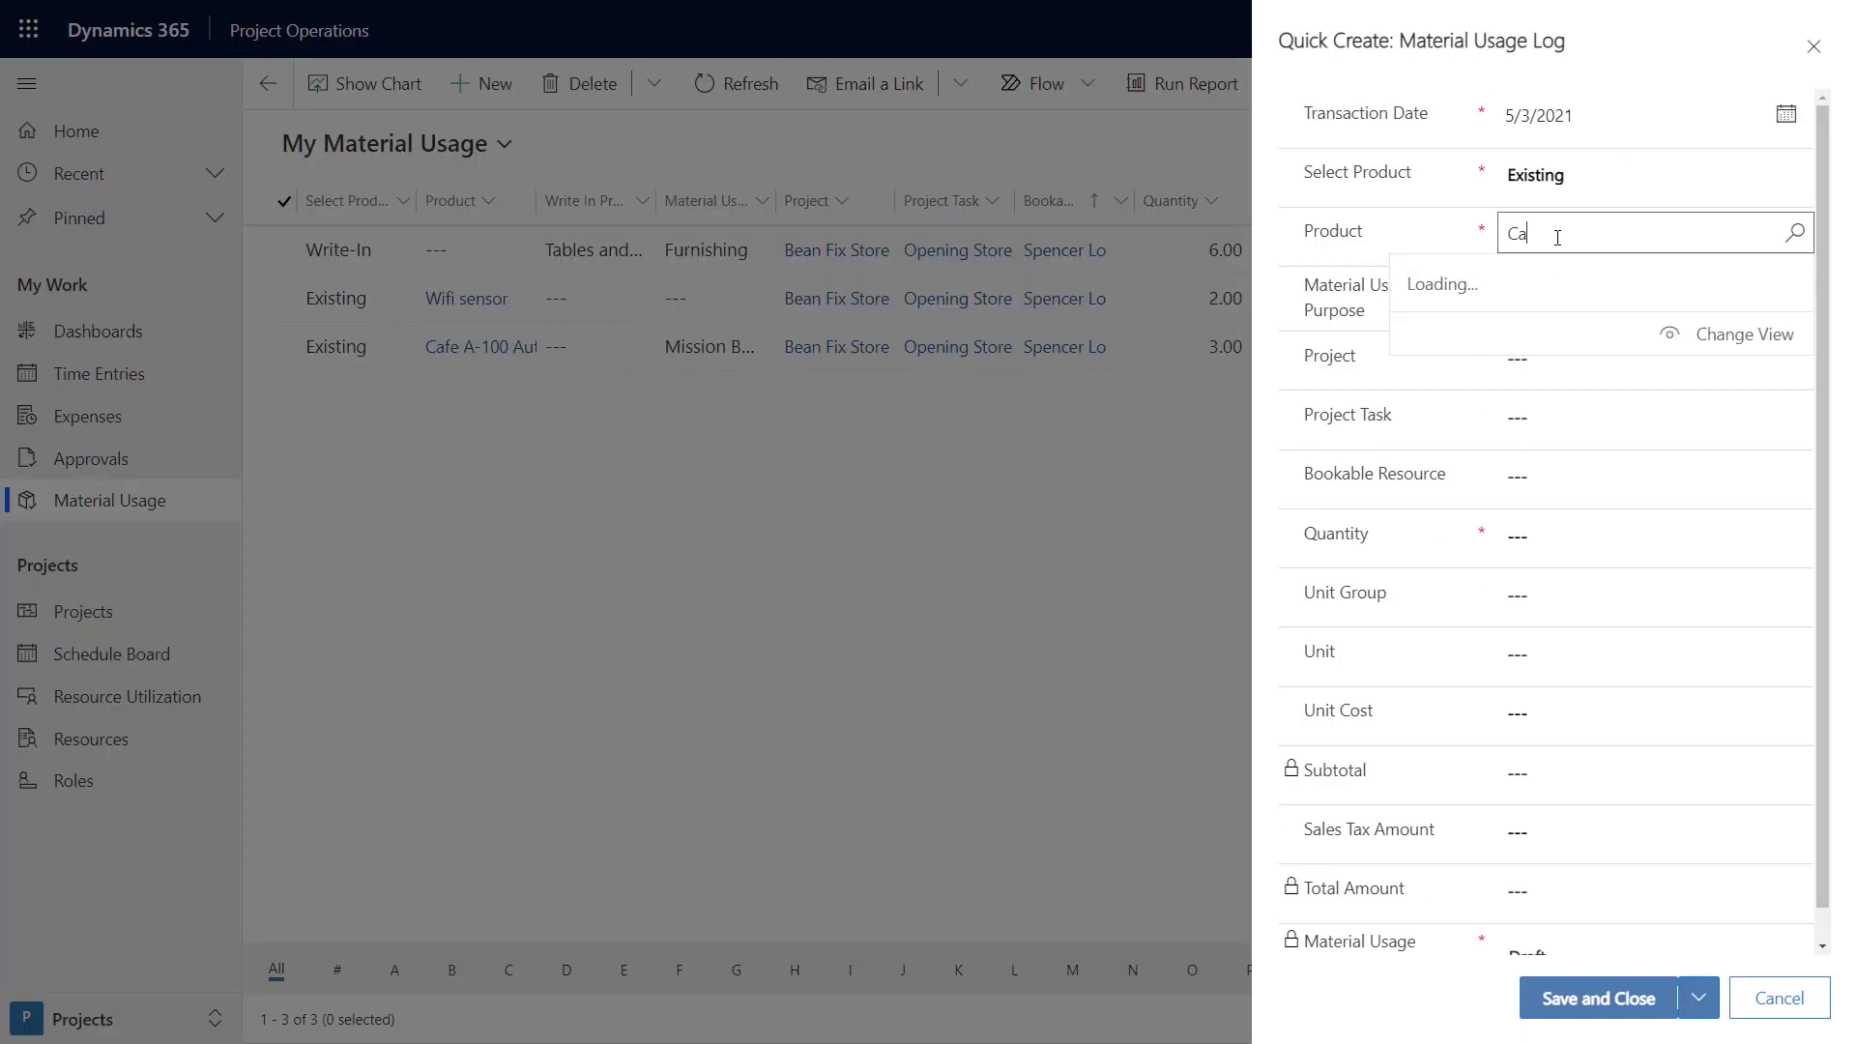
{"action": "left_click", "coordinate": [1537, 326]}
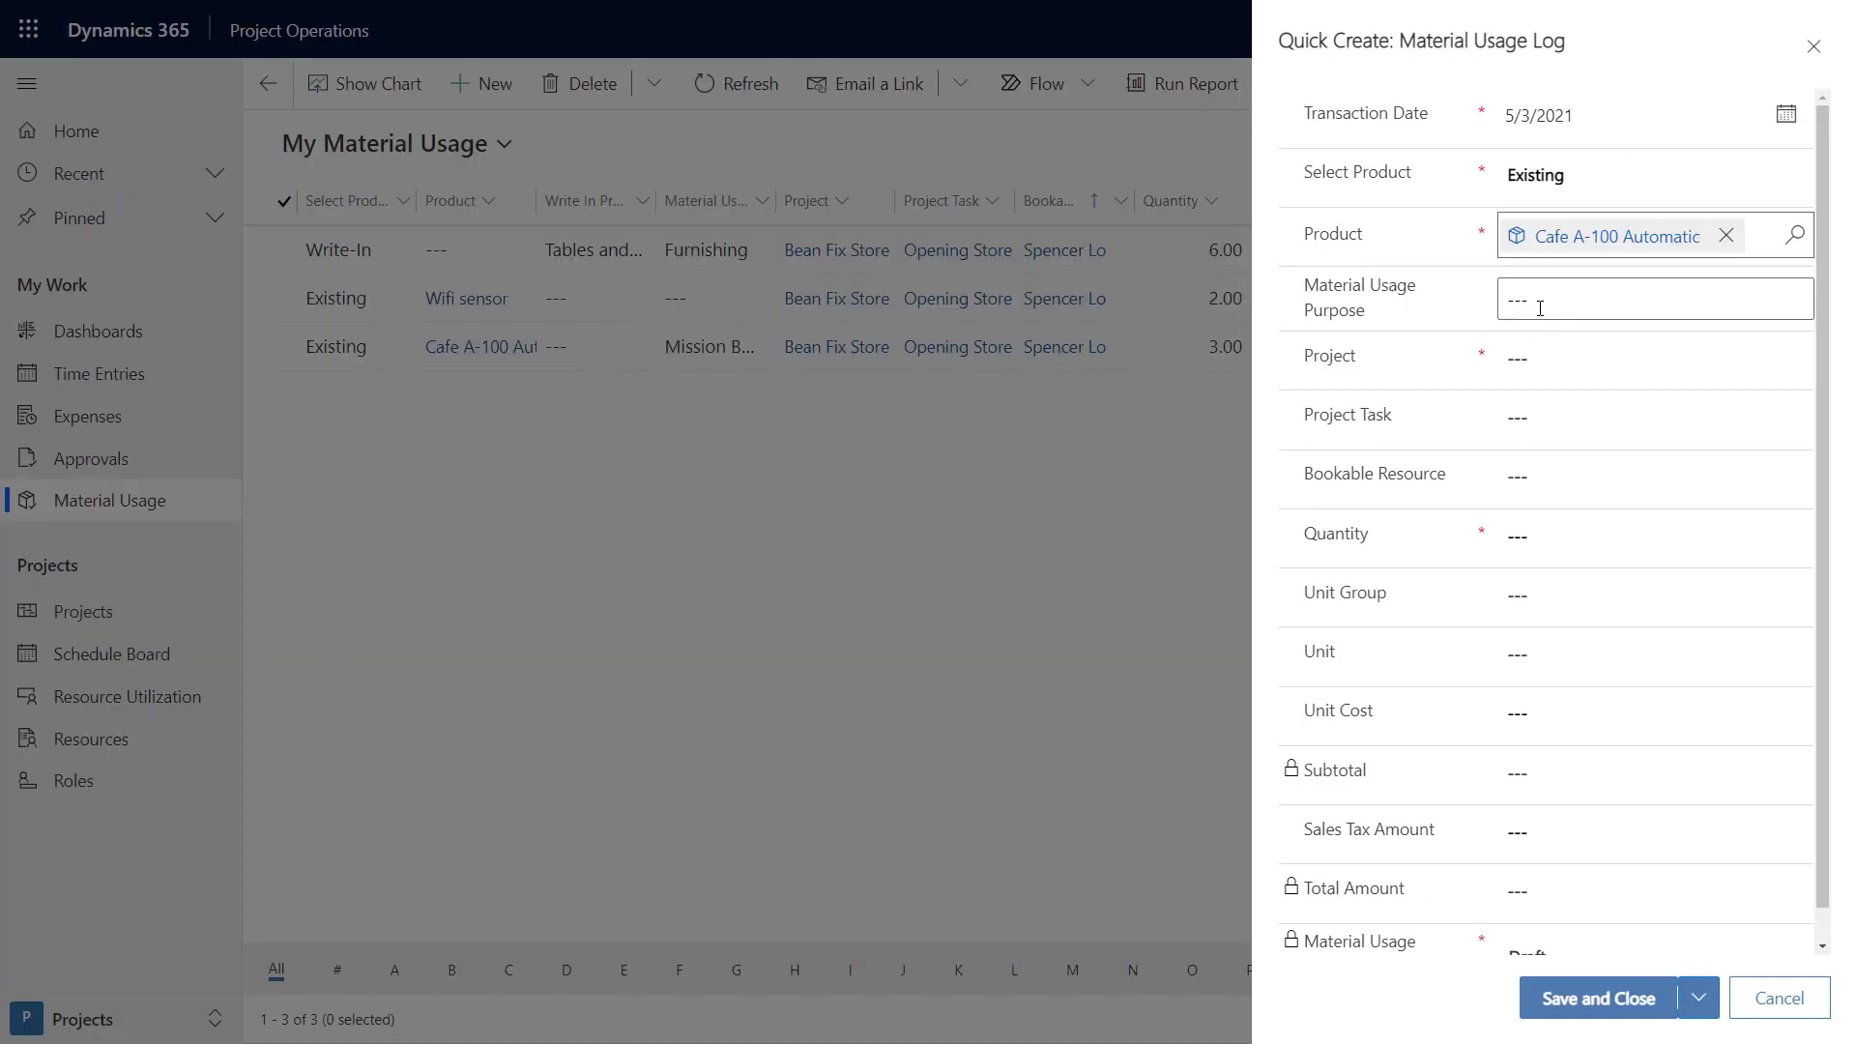
{"action": "left_click", "coordinate": [1542, 358]}
{"action": "type", "text": "Be"}
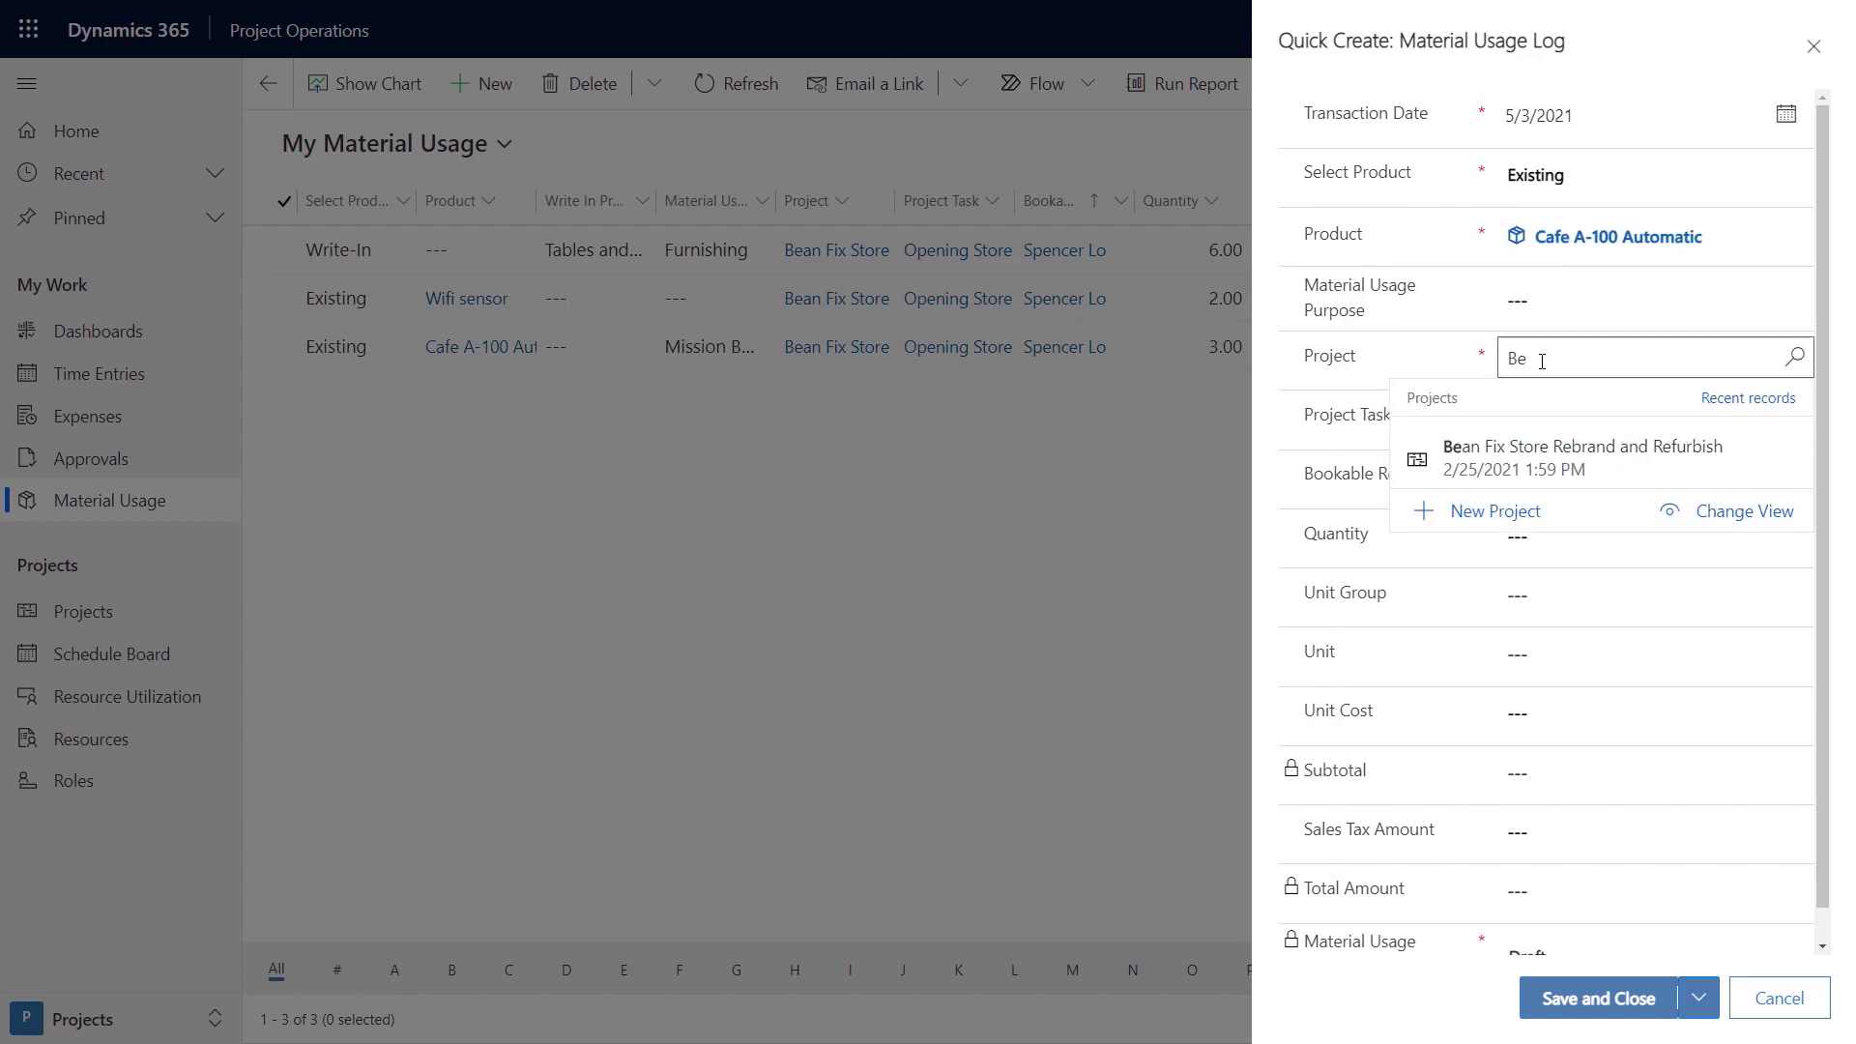
{"action": "left_click", "coordinate": [1541, 439]}
{"action": "left_click", "coordinate": [1569, 419]}
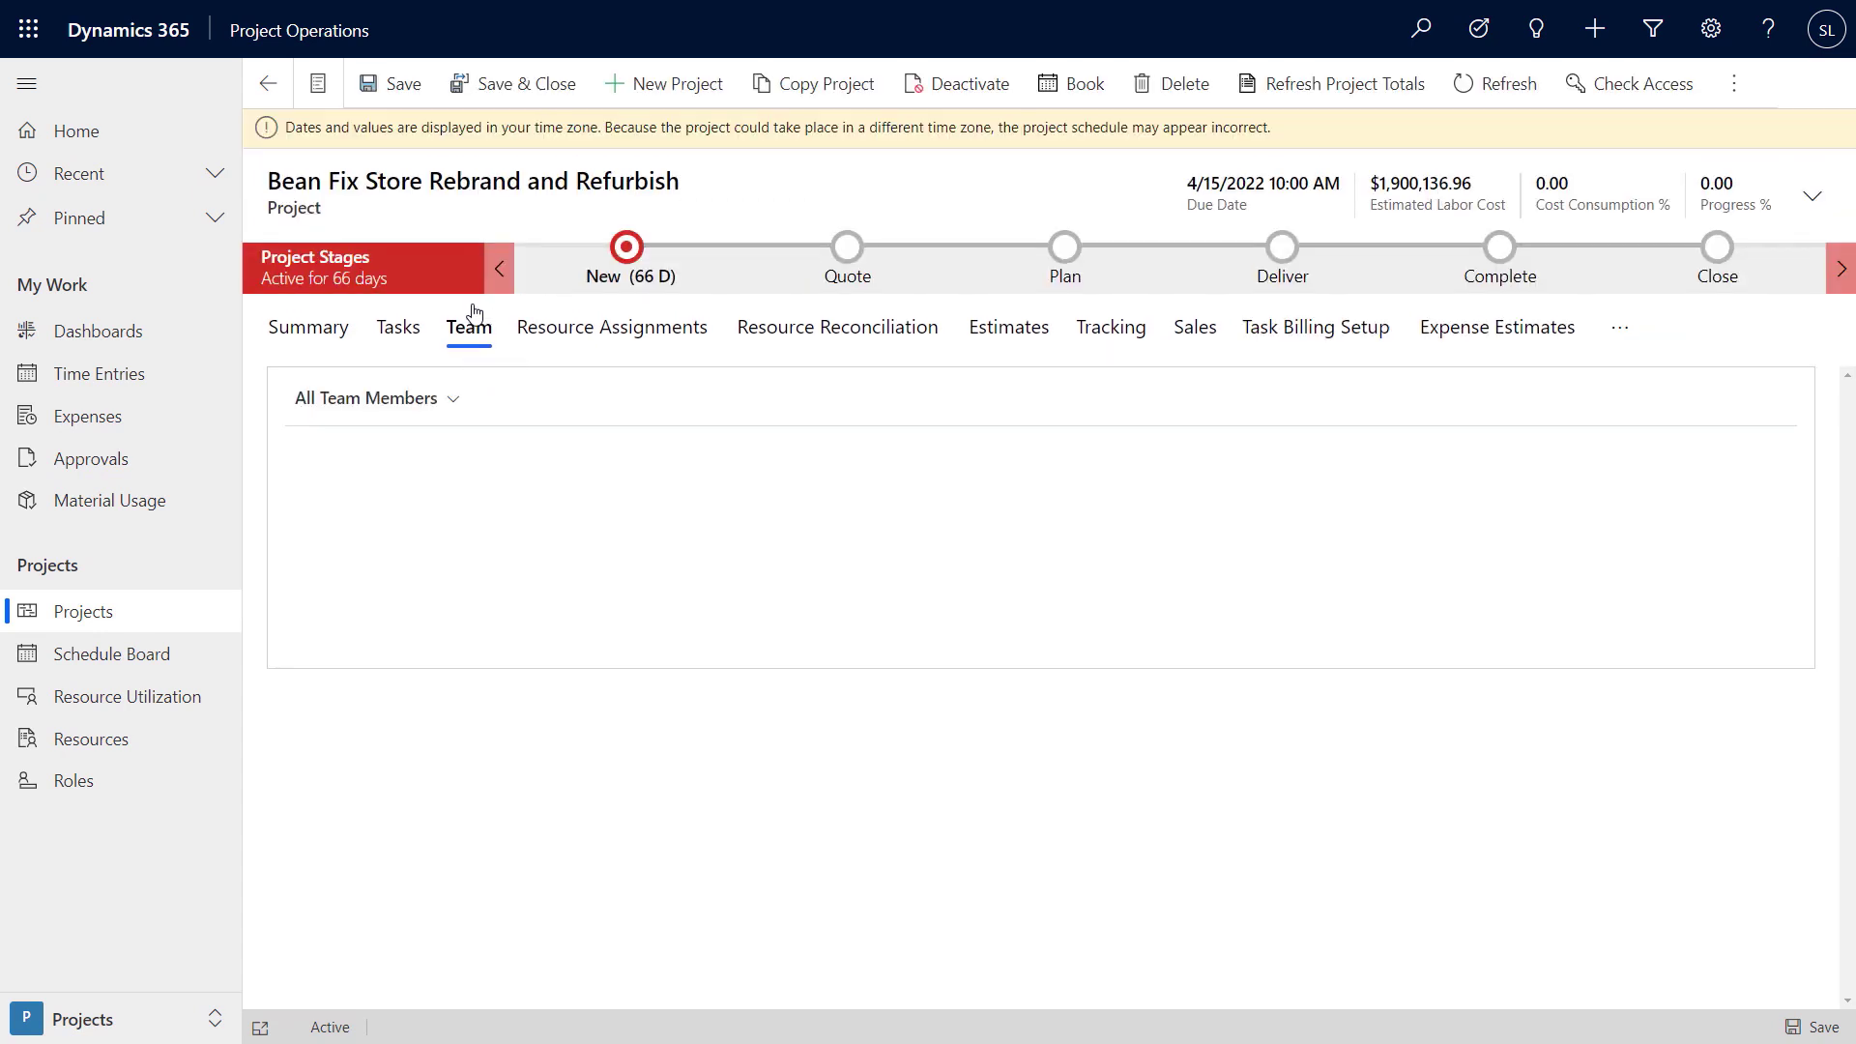
Change Planning Activities' Bean Fix quote line billing type from Chargeable to Complimentary
{"action": "left_click", "coordinate": [1291, 339]}
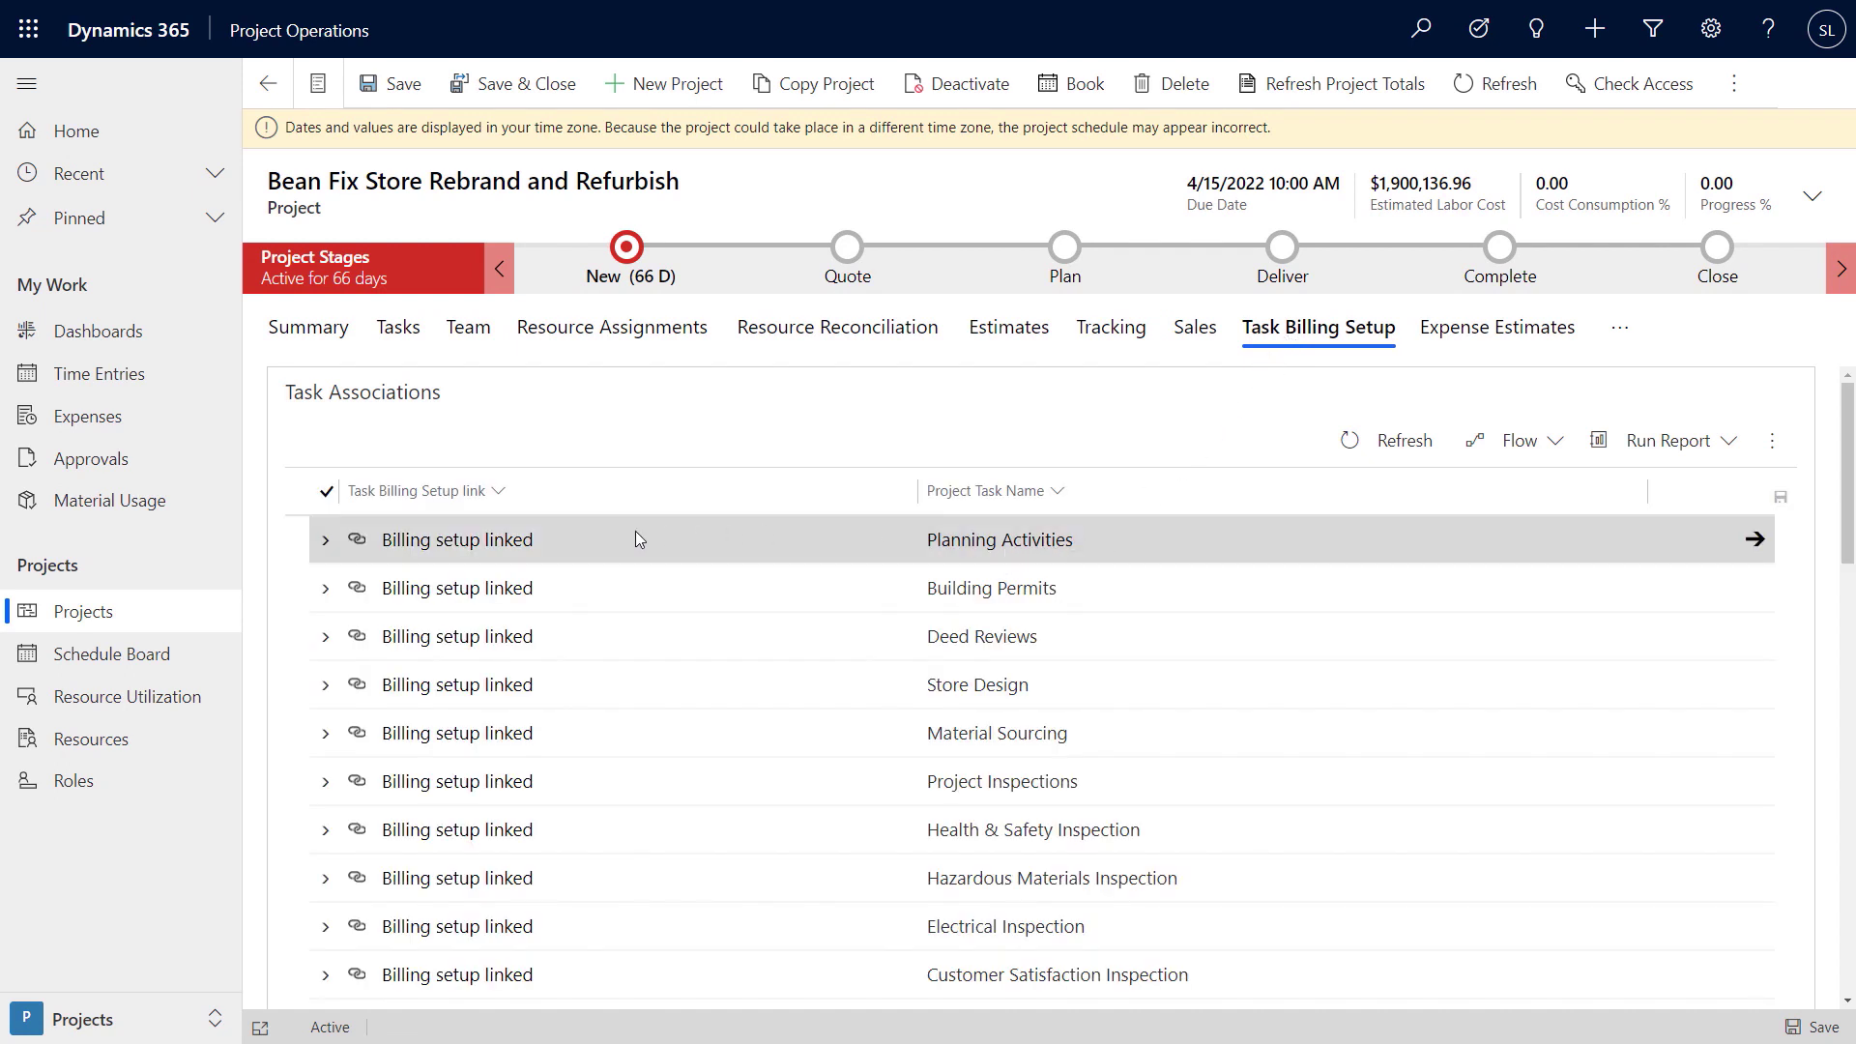
{"action": "left_click", "coordinate": [326, 546]}
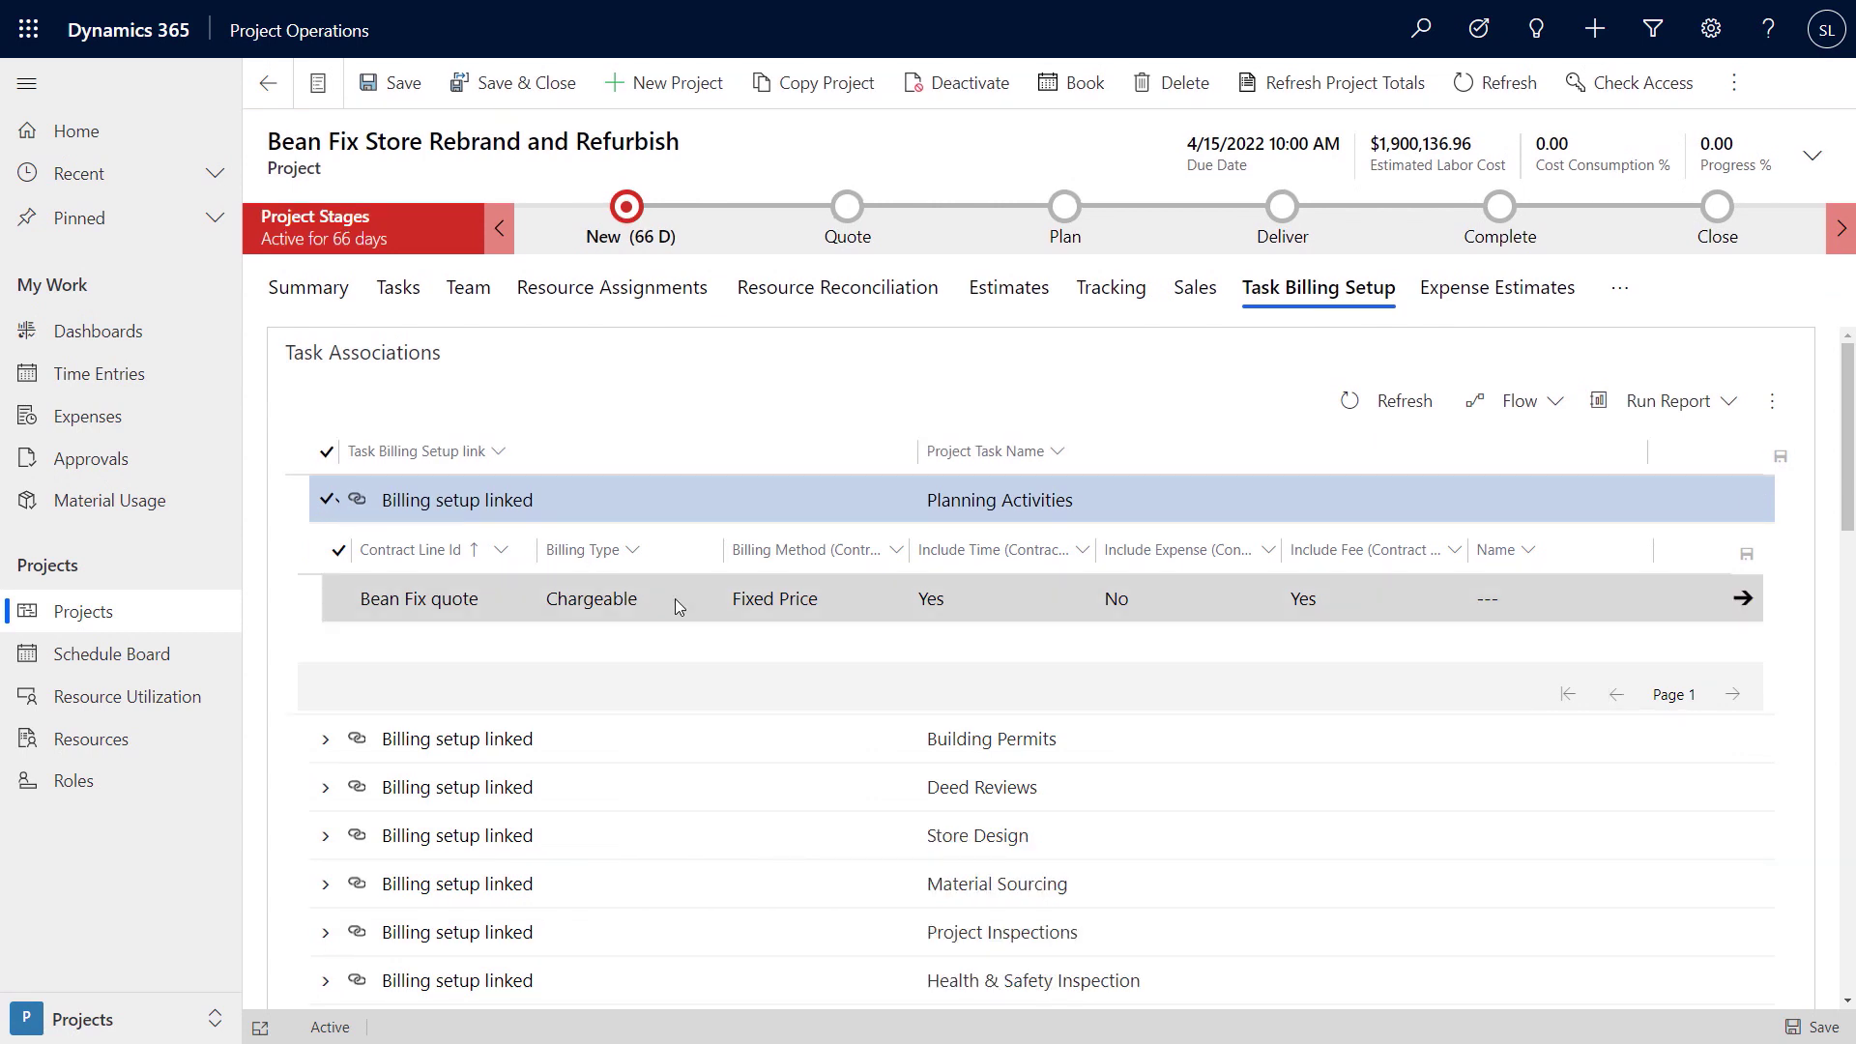
{"action": "left_click", "coordinate": [675, 599]}
{"action": "left_click", "coordinate": [698, 605]}
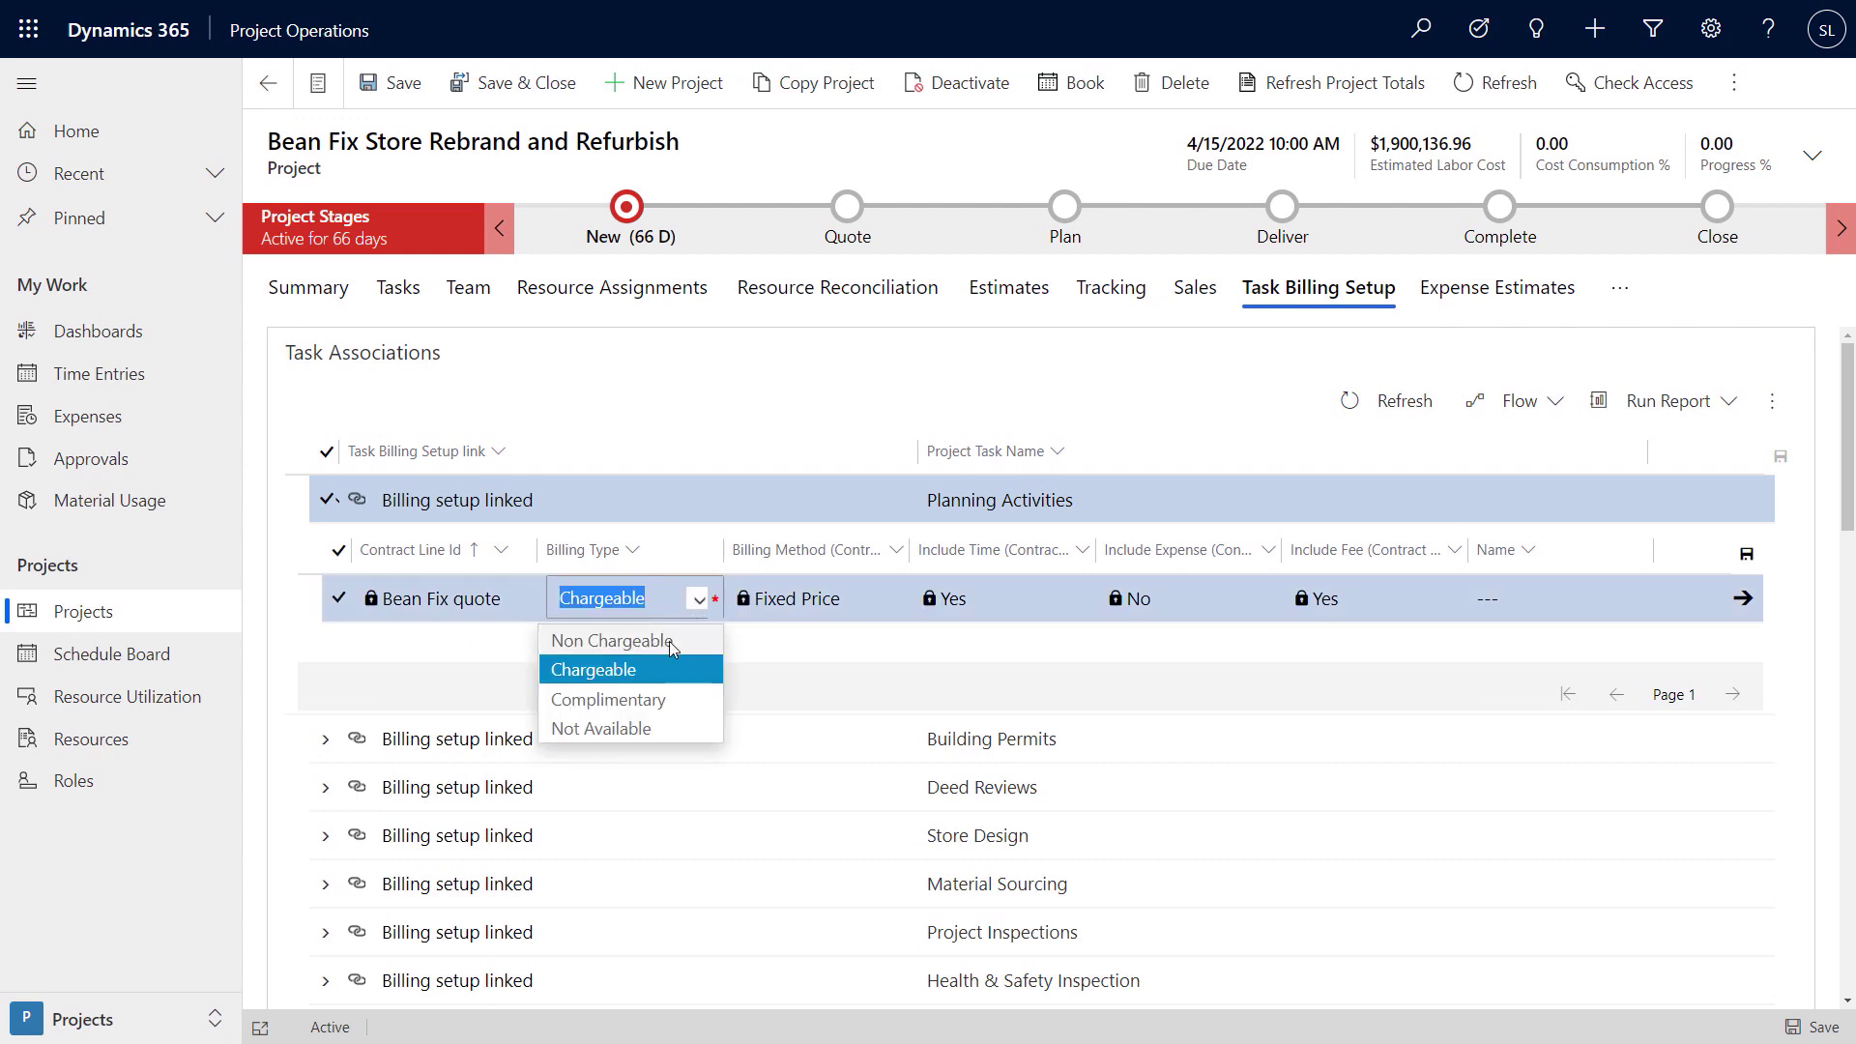
{"action": "left_click", "coordinate": [652, 699]}
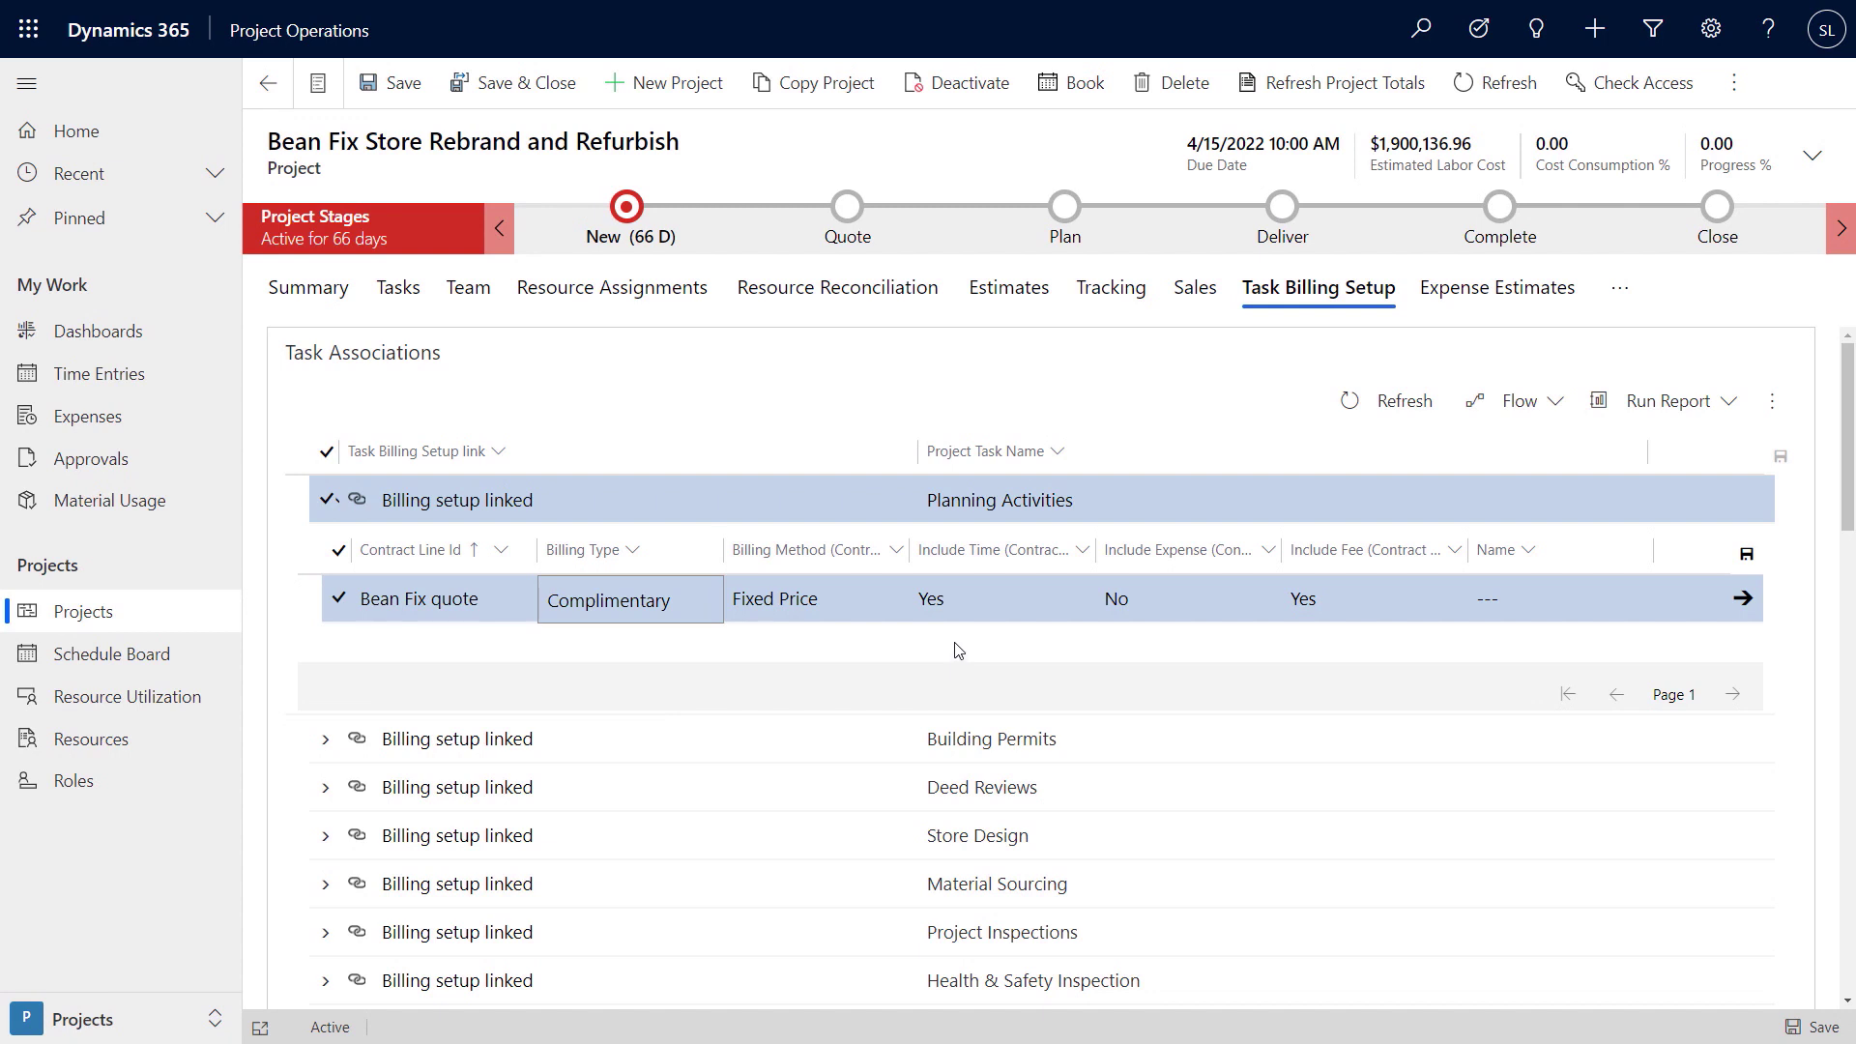
Scroll through the effort tracking grid for the Bean Fix project's tasks
{"action": "left_click", "coordinate": [1112, 290]}
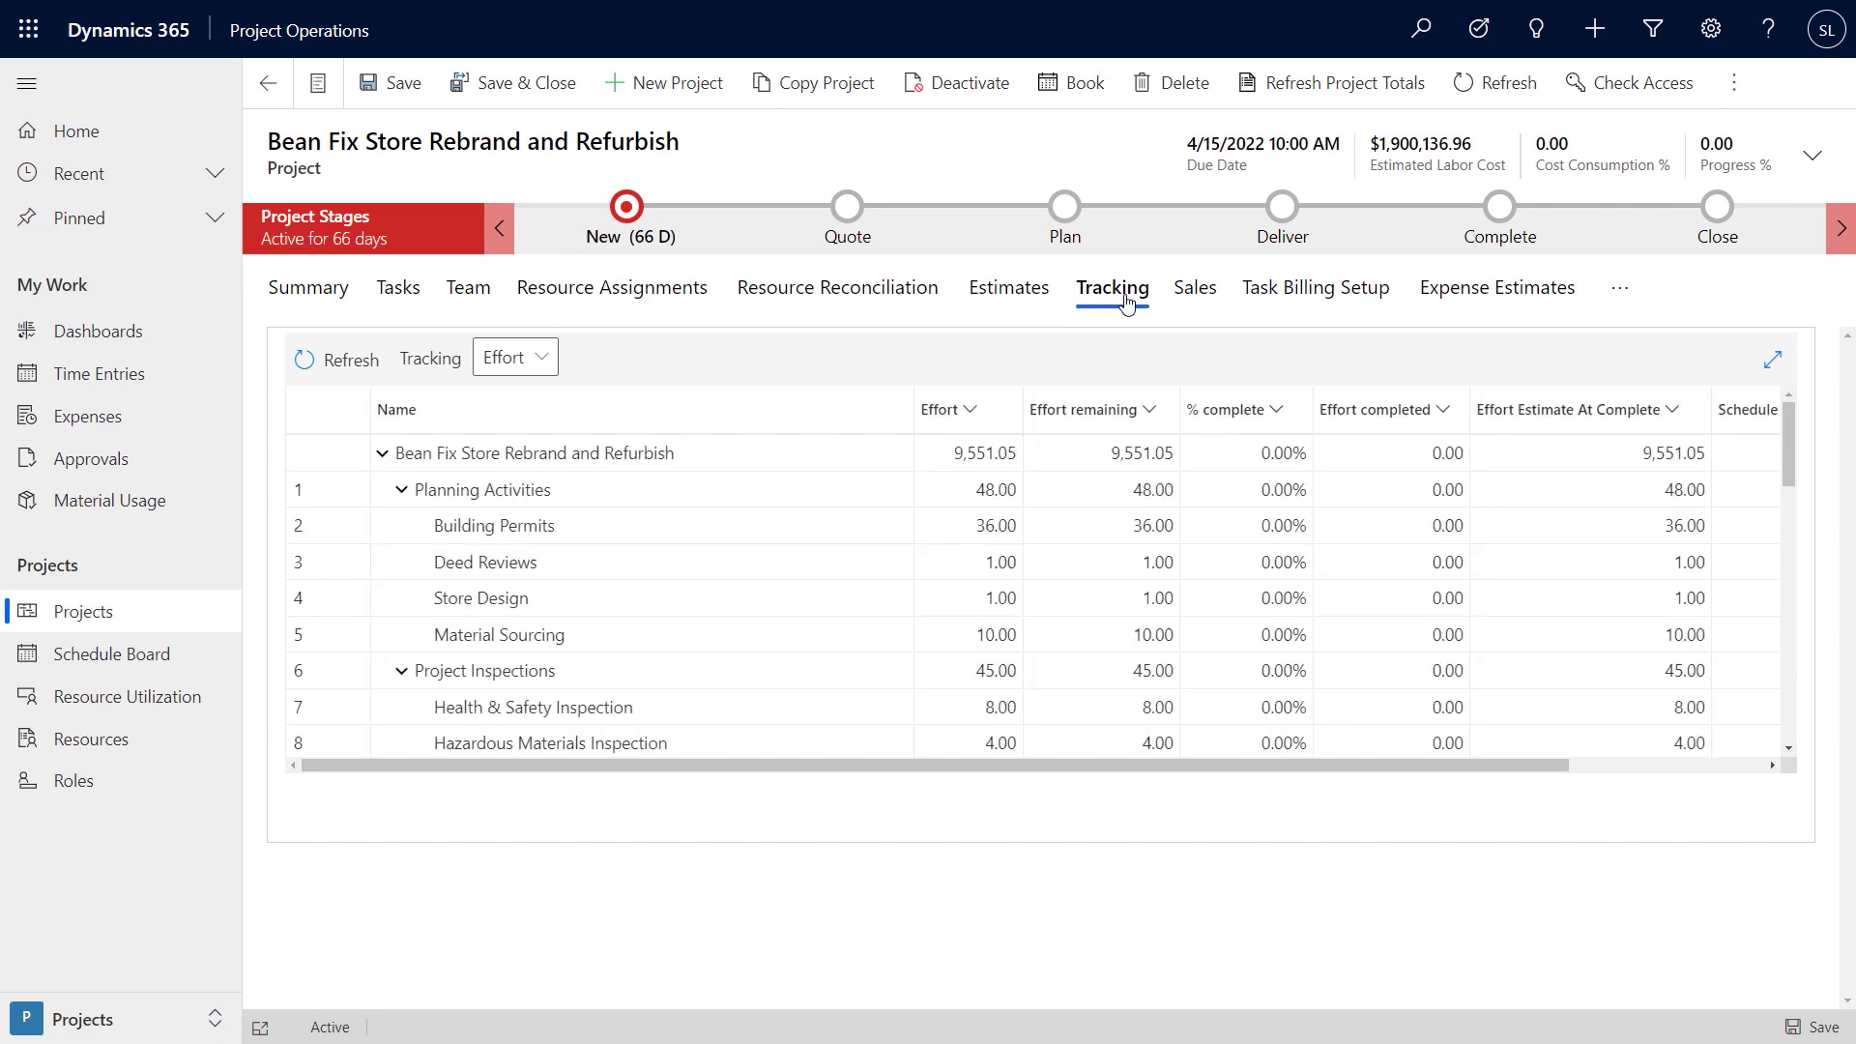
{"action": "scroll", "coordinate": [851, 546], "scroll_direction": "down", "scroll_amount": 4}
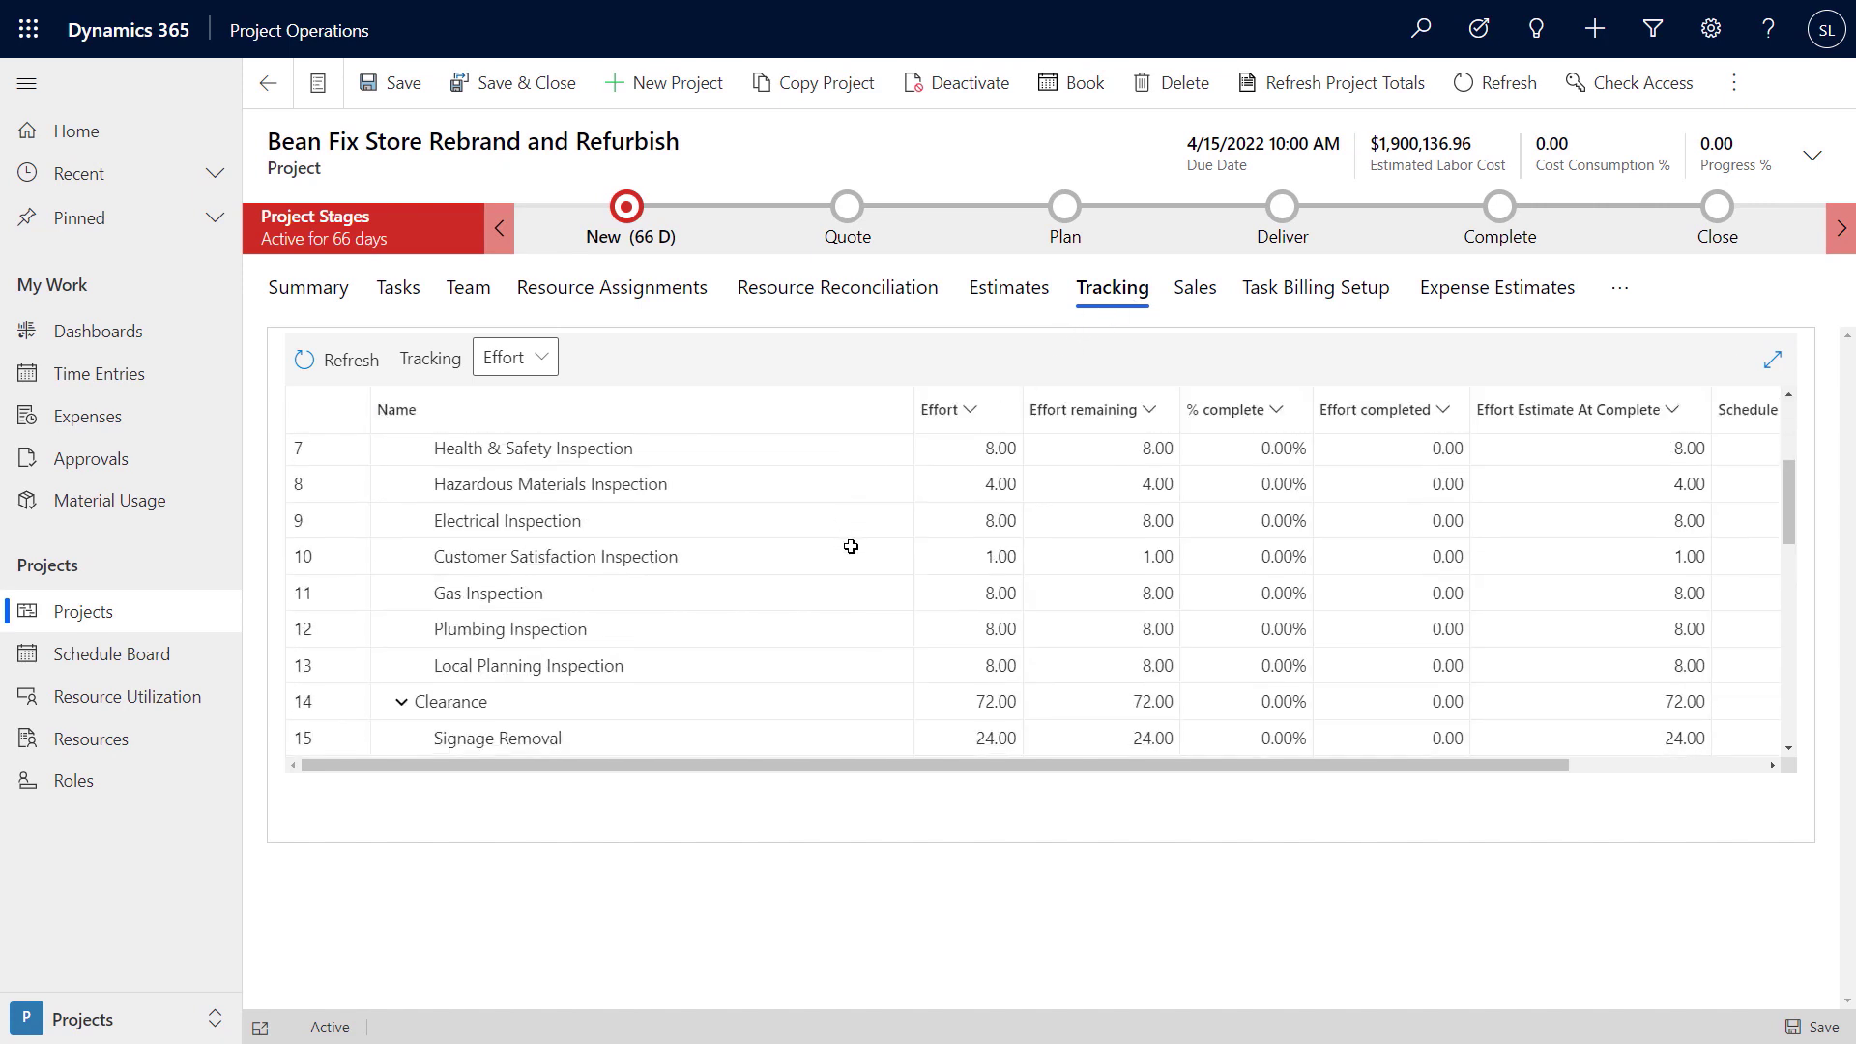
{"action": "scroll", "coordinate": [851, 547], "scroll_direction": "down", "scroll_amount": 3}
{"action": "scroll", "coordinate": [851, 544], "scroll_direction": "up", "scroll_amount": 6}
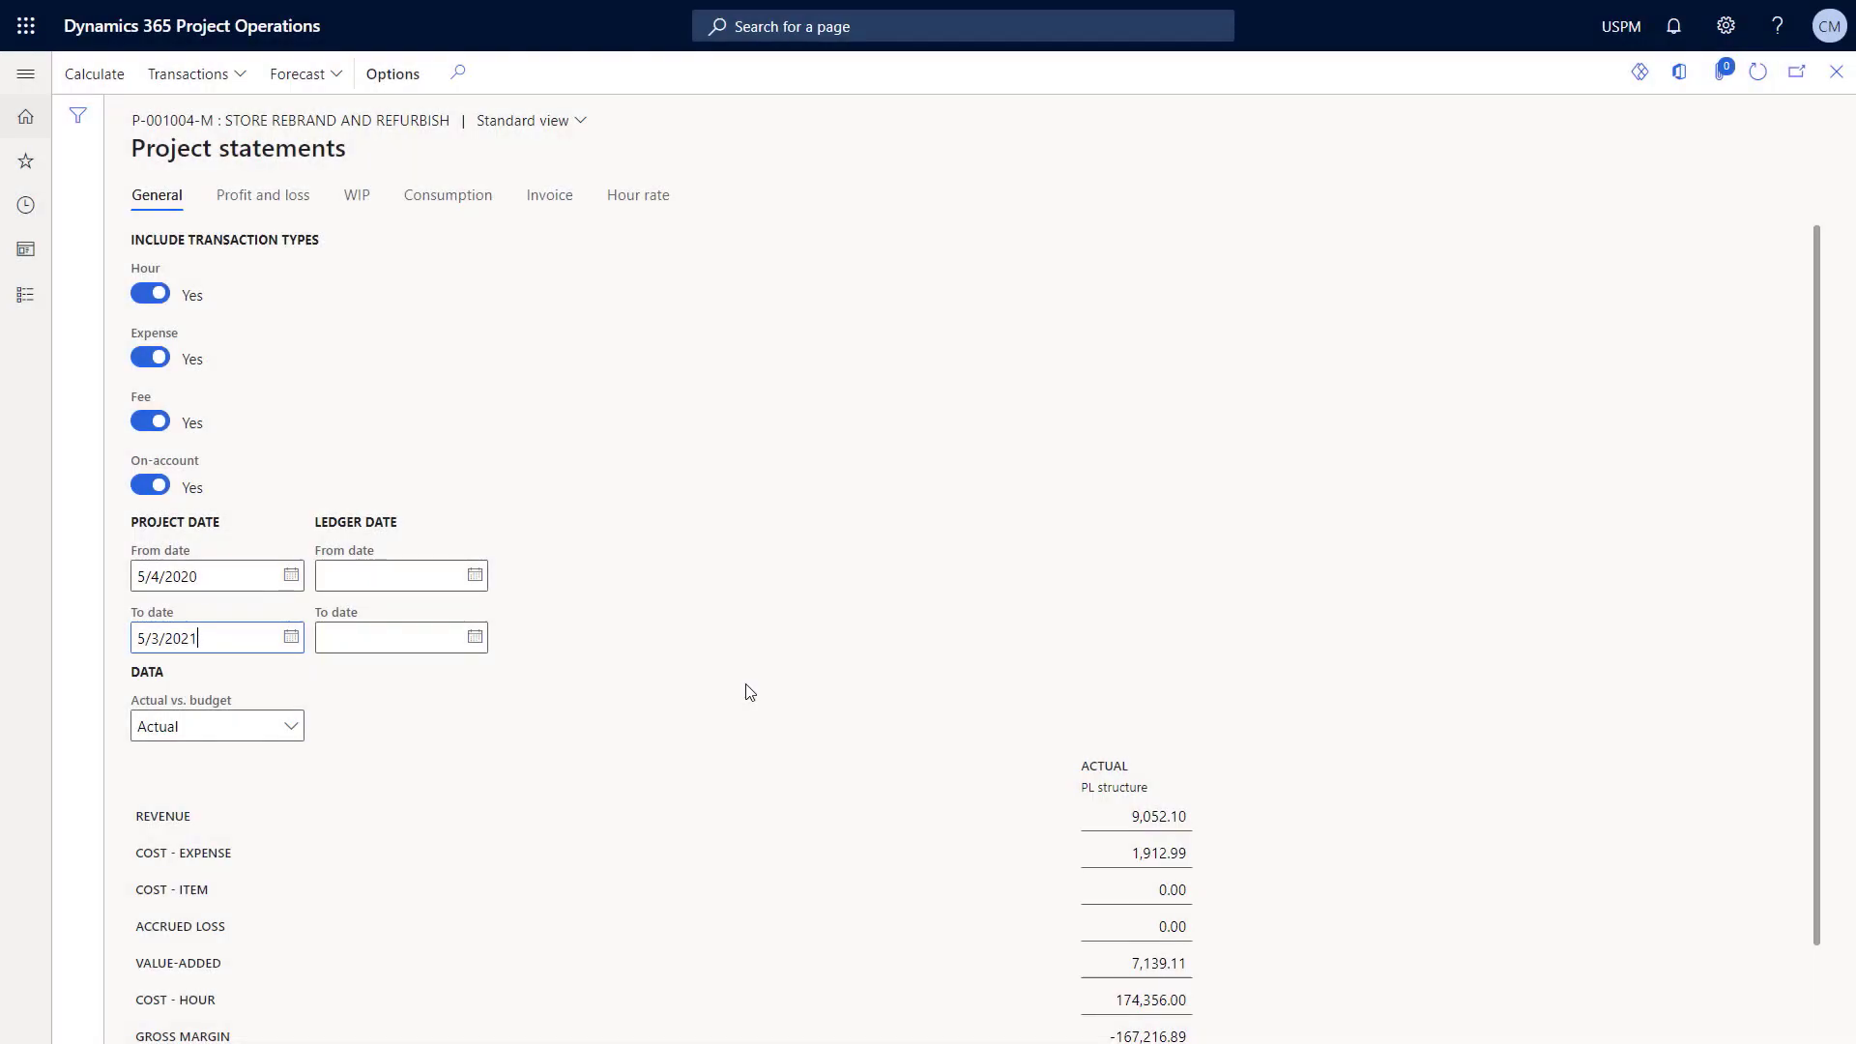
View the project statement's Profit and loss, then Consumption figures such as 878.00 hours
{"action": "scroll", "coordinate": [768, 716], "scroll_direction": "down", "scroll_amount": 3}
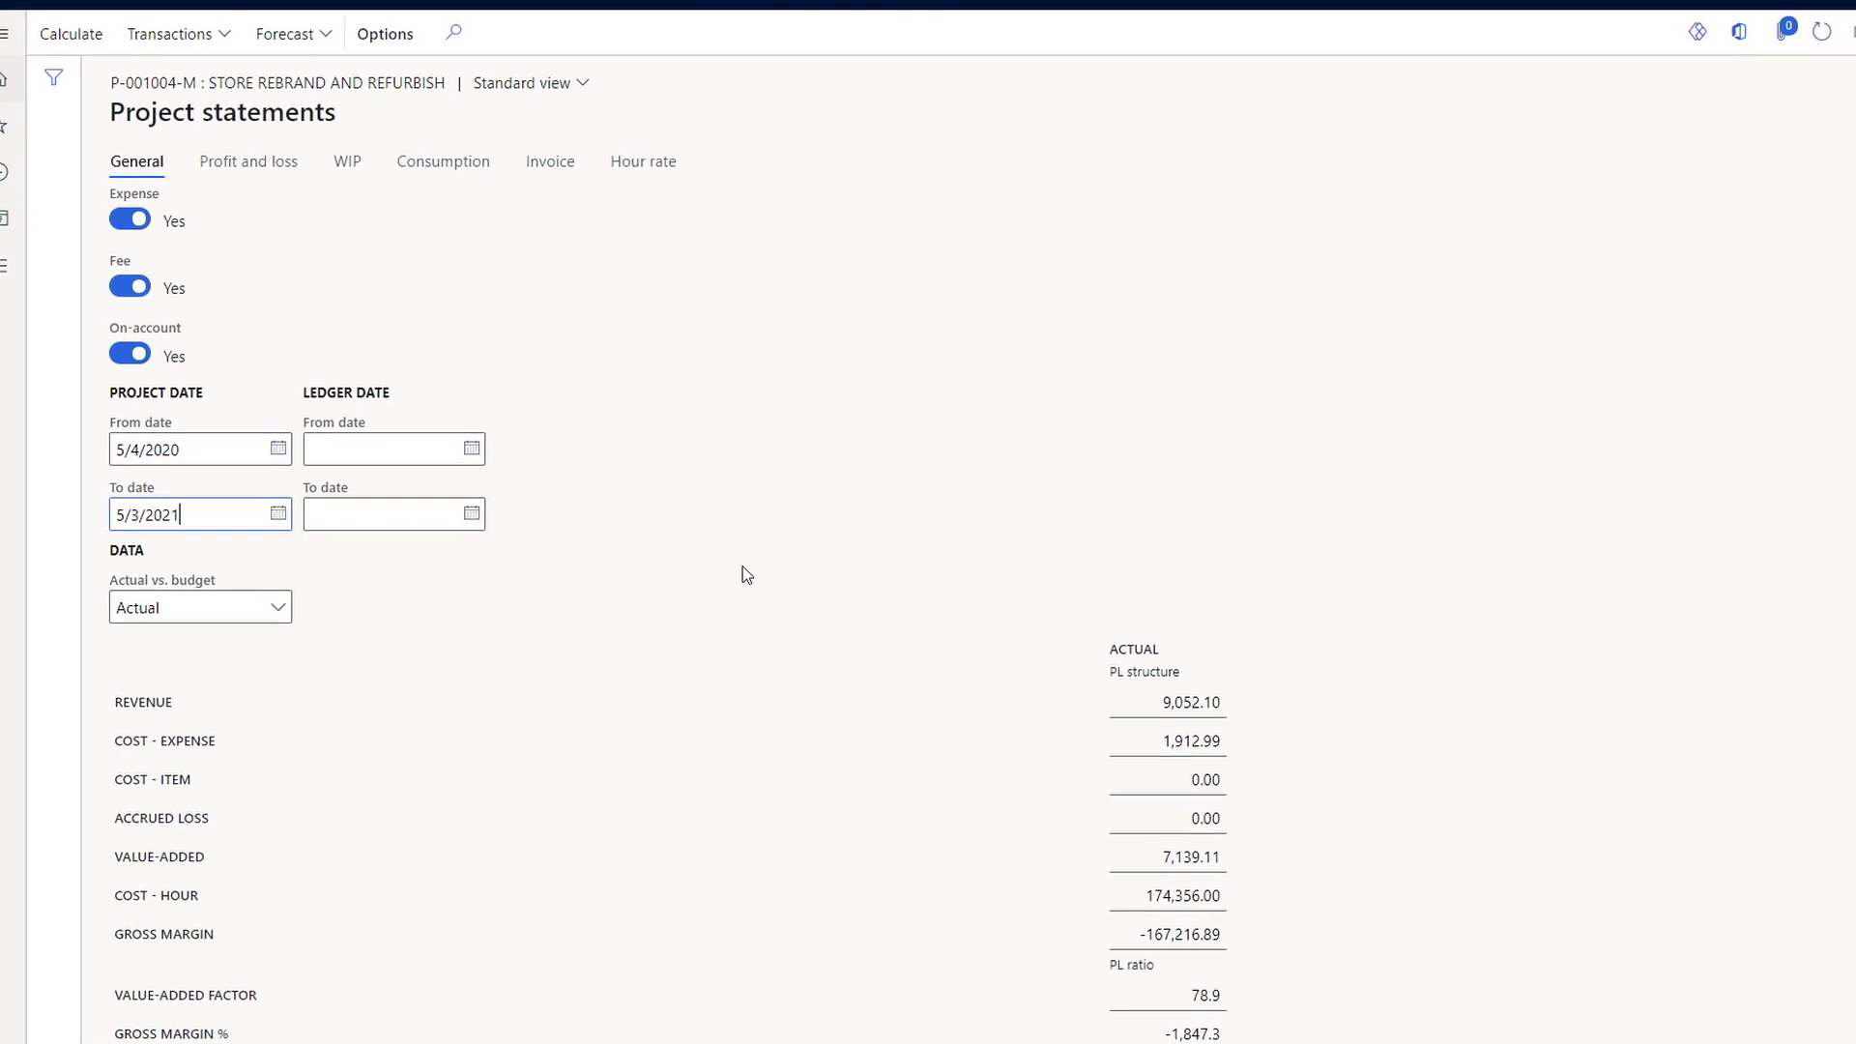
{"action": "left_click", "coordinate": [281, 169]}
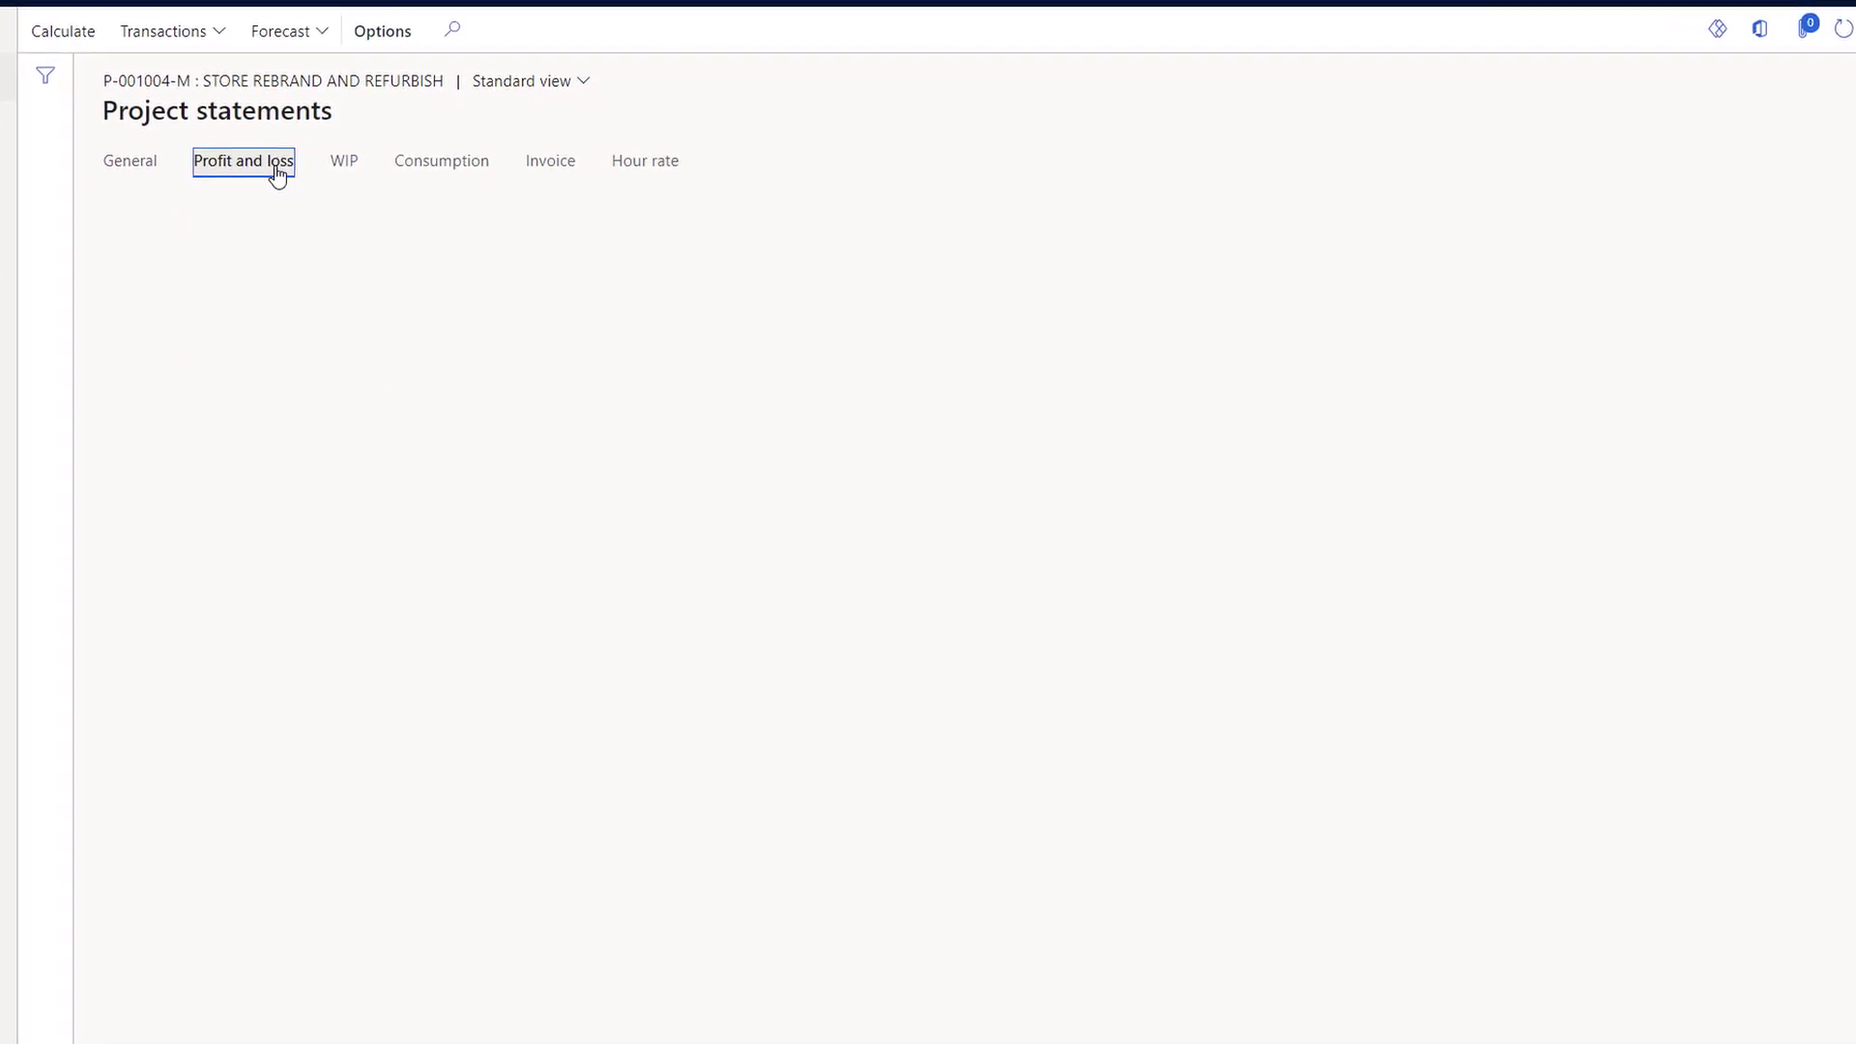
{"action": "left_click", "coordinate": [447, 175]}
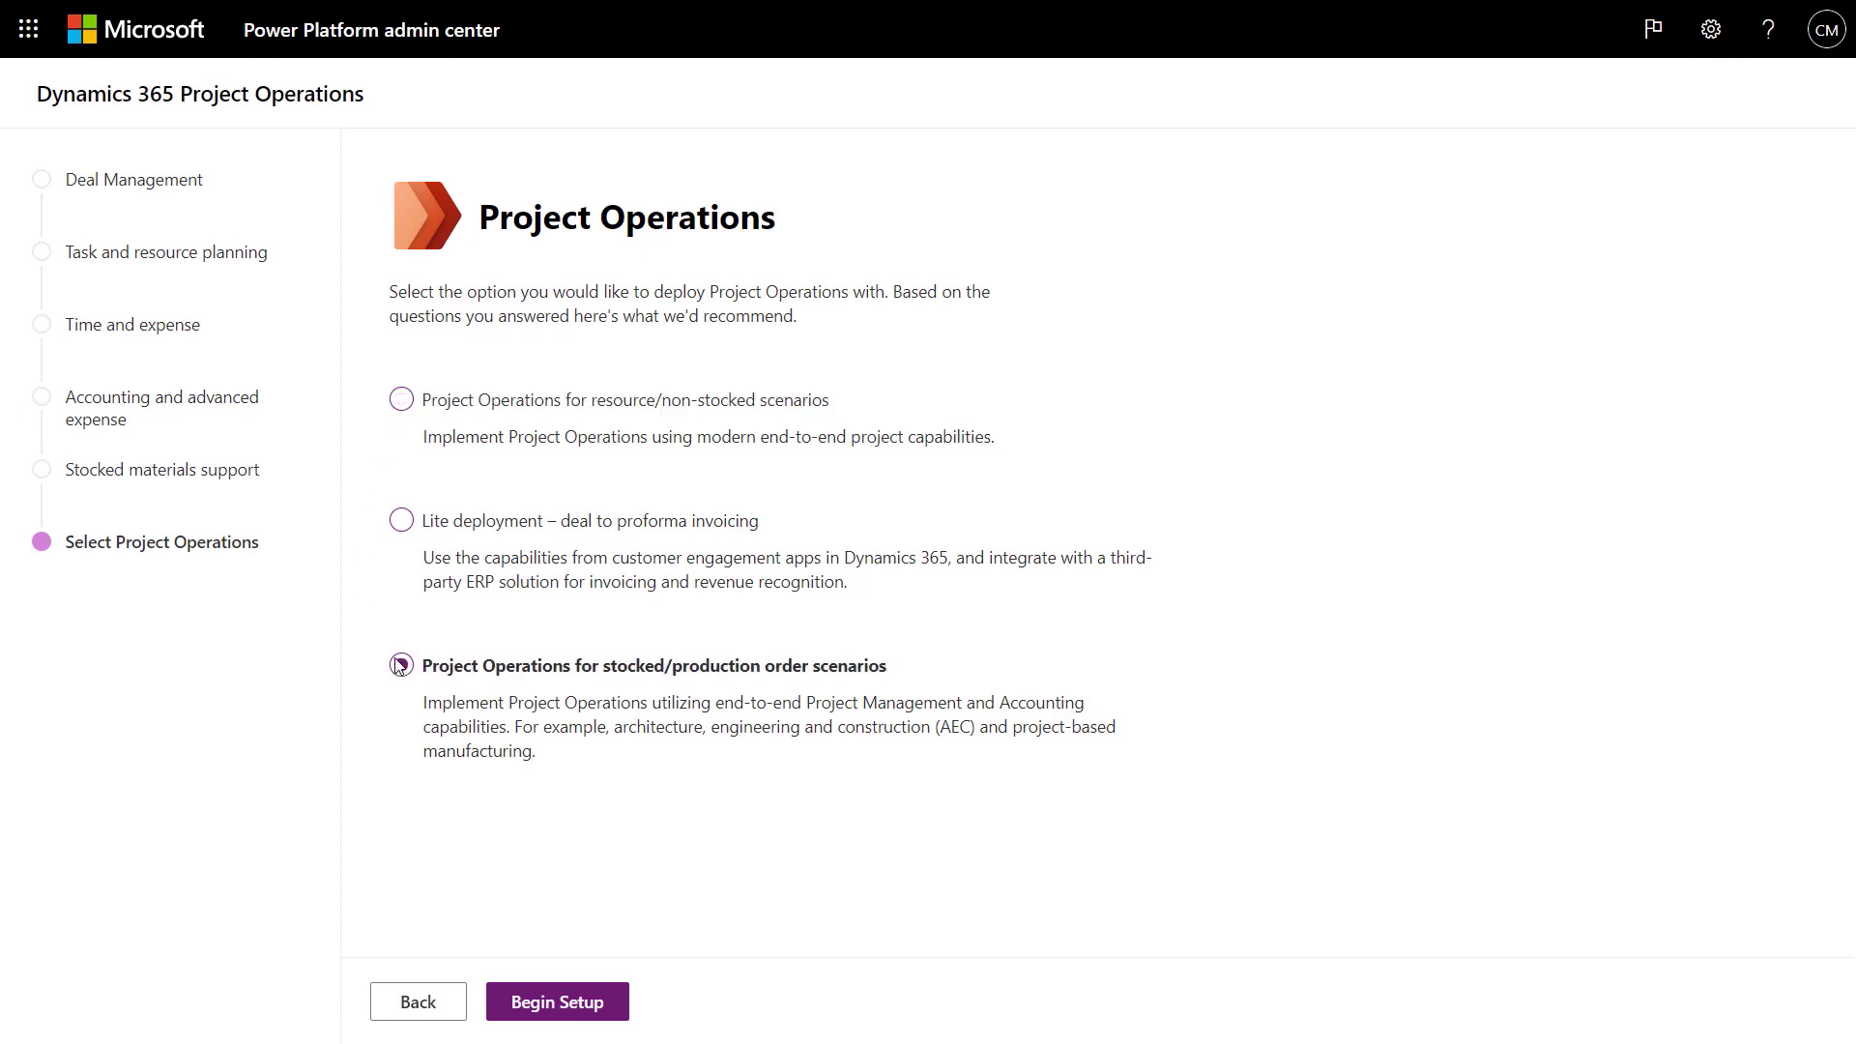
Answer Yes to the deal management, resource planning, time/expense, financials and stocked materials questions
{"action": "left_click", "coordinate": [173, 196]}
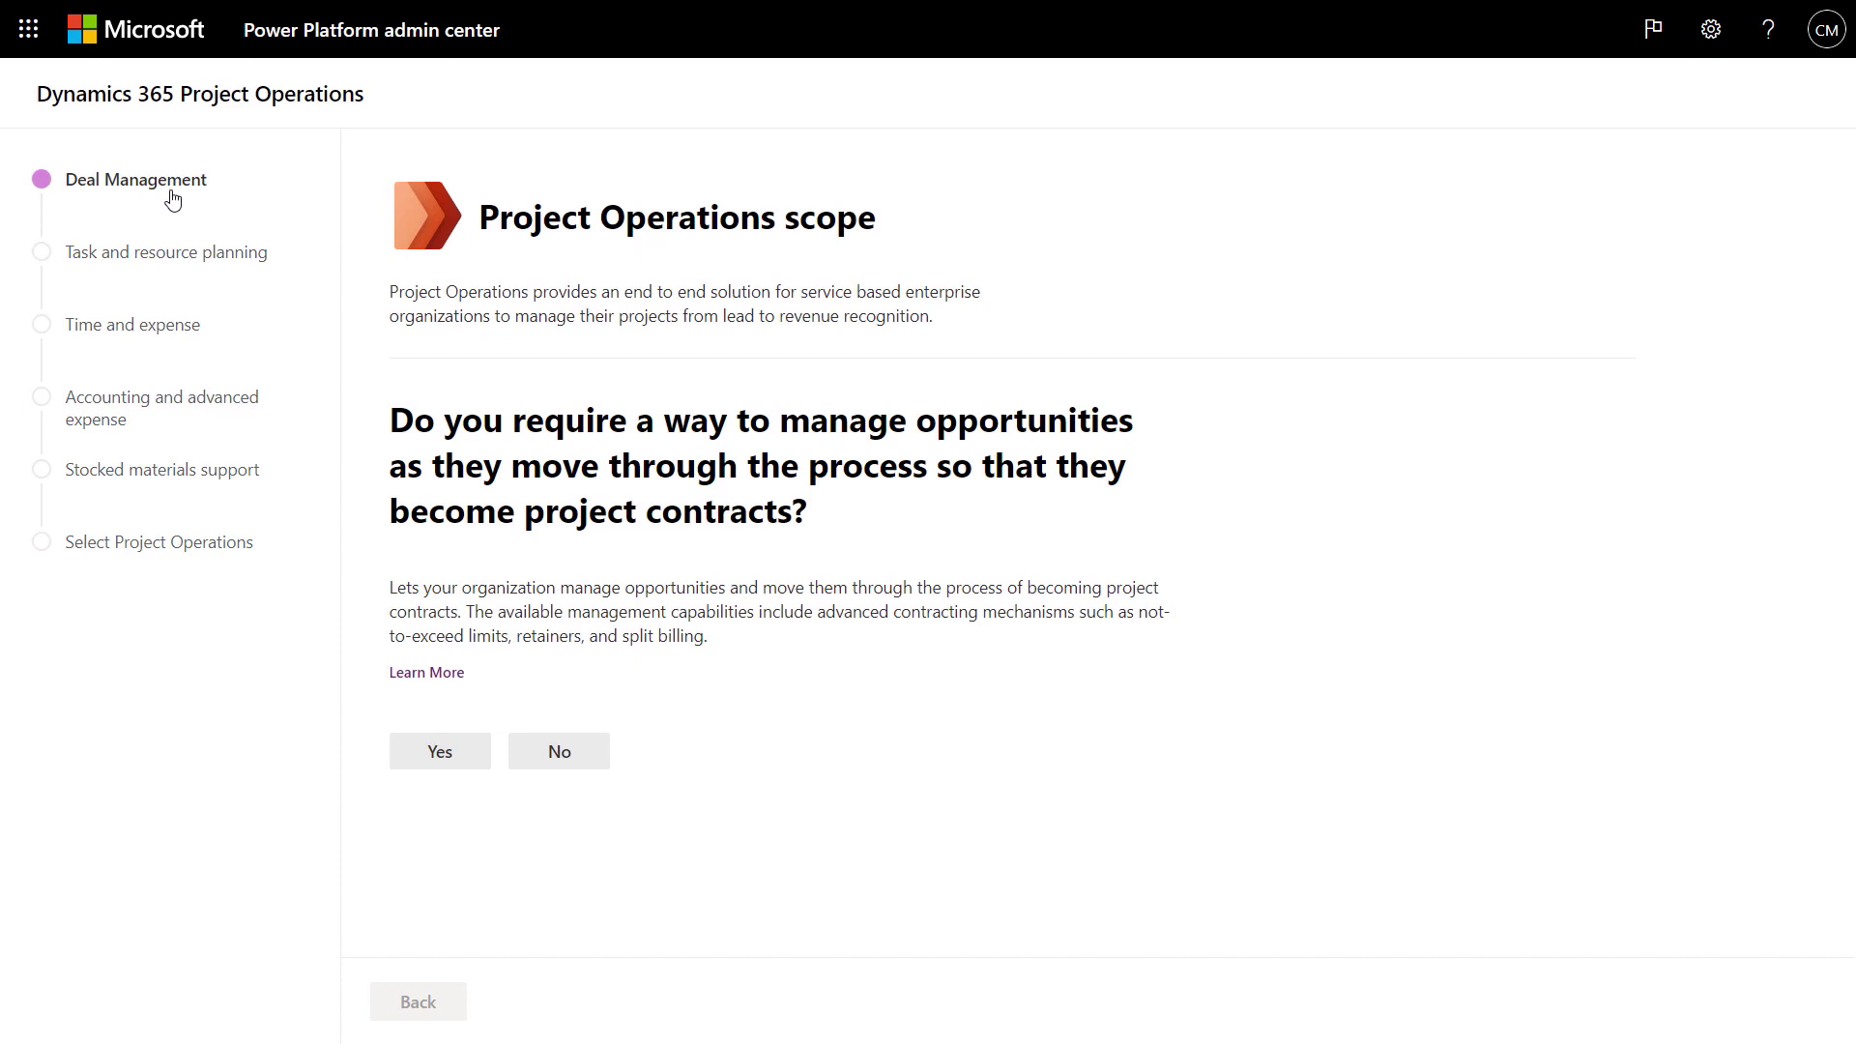
{"action": "left_click", "coordinate": [414, 749]}
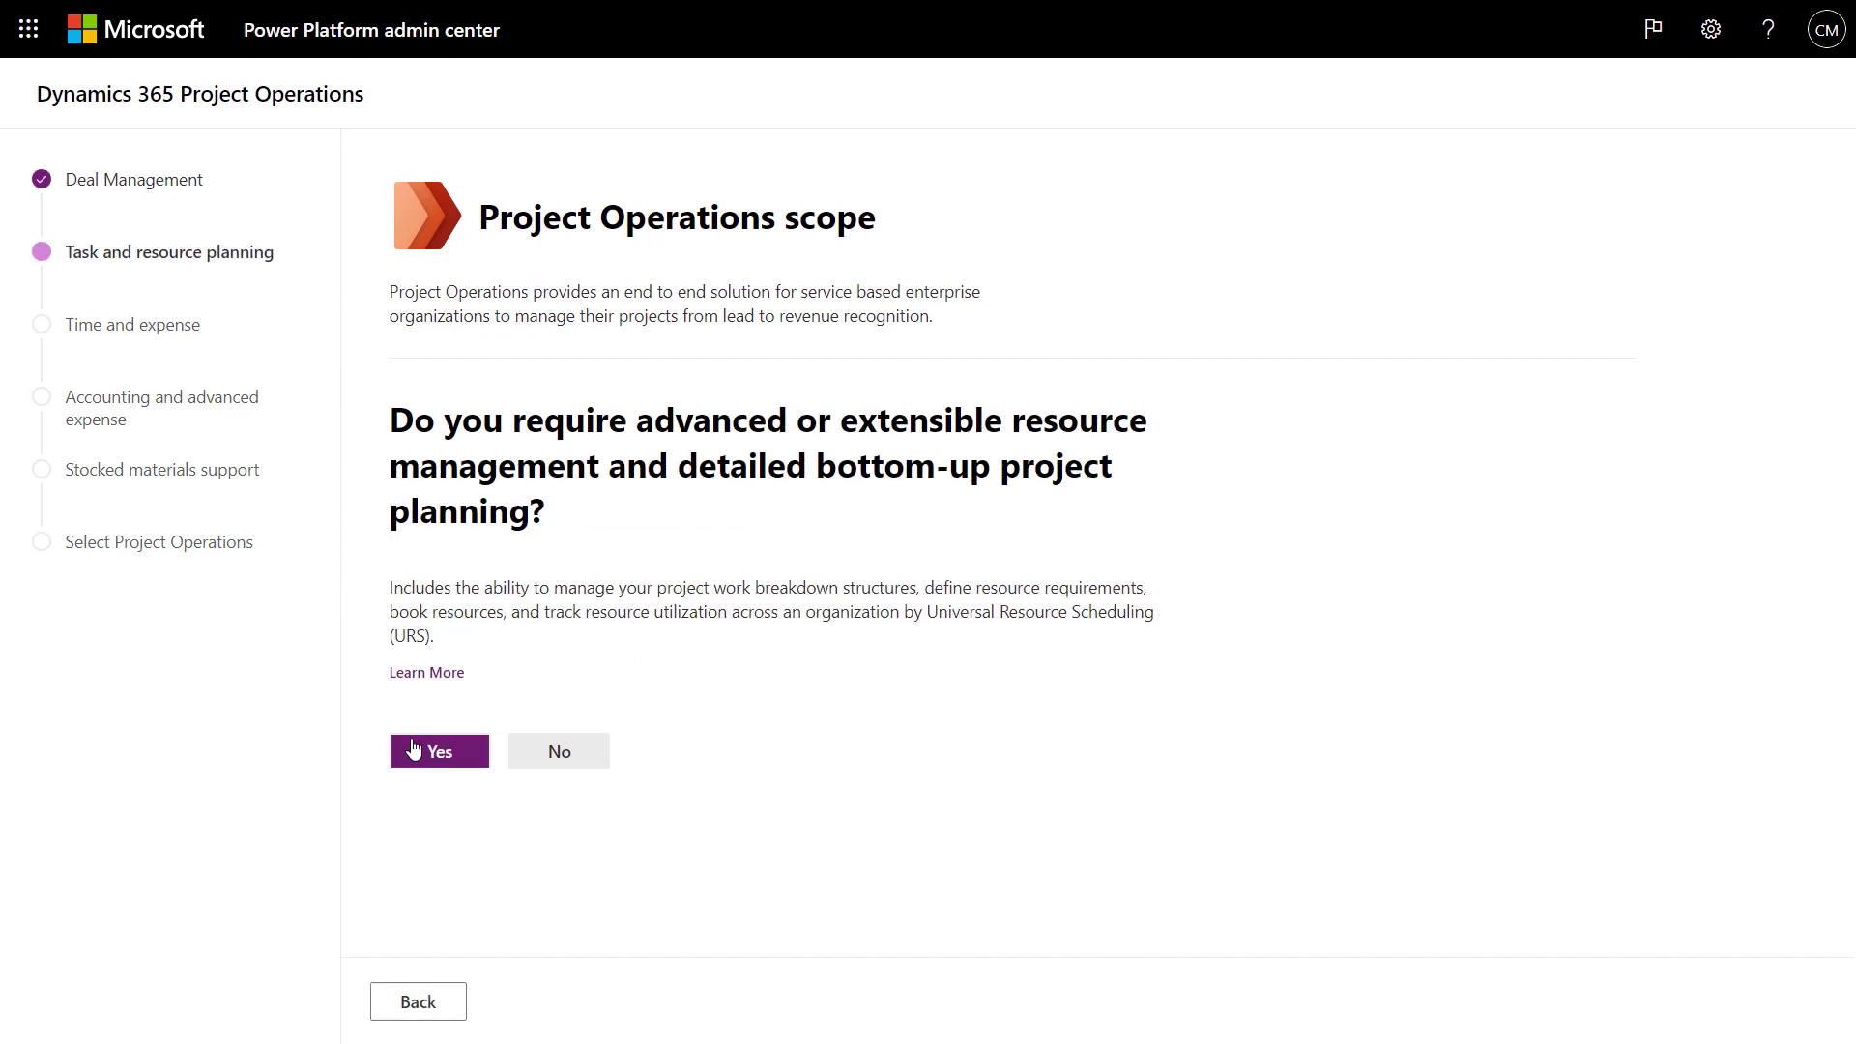
{"action": "left_click", "coordinate": [414, 749]}
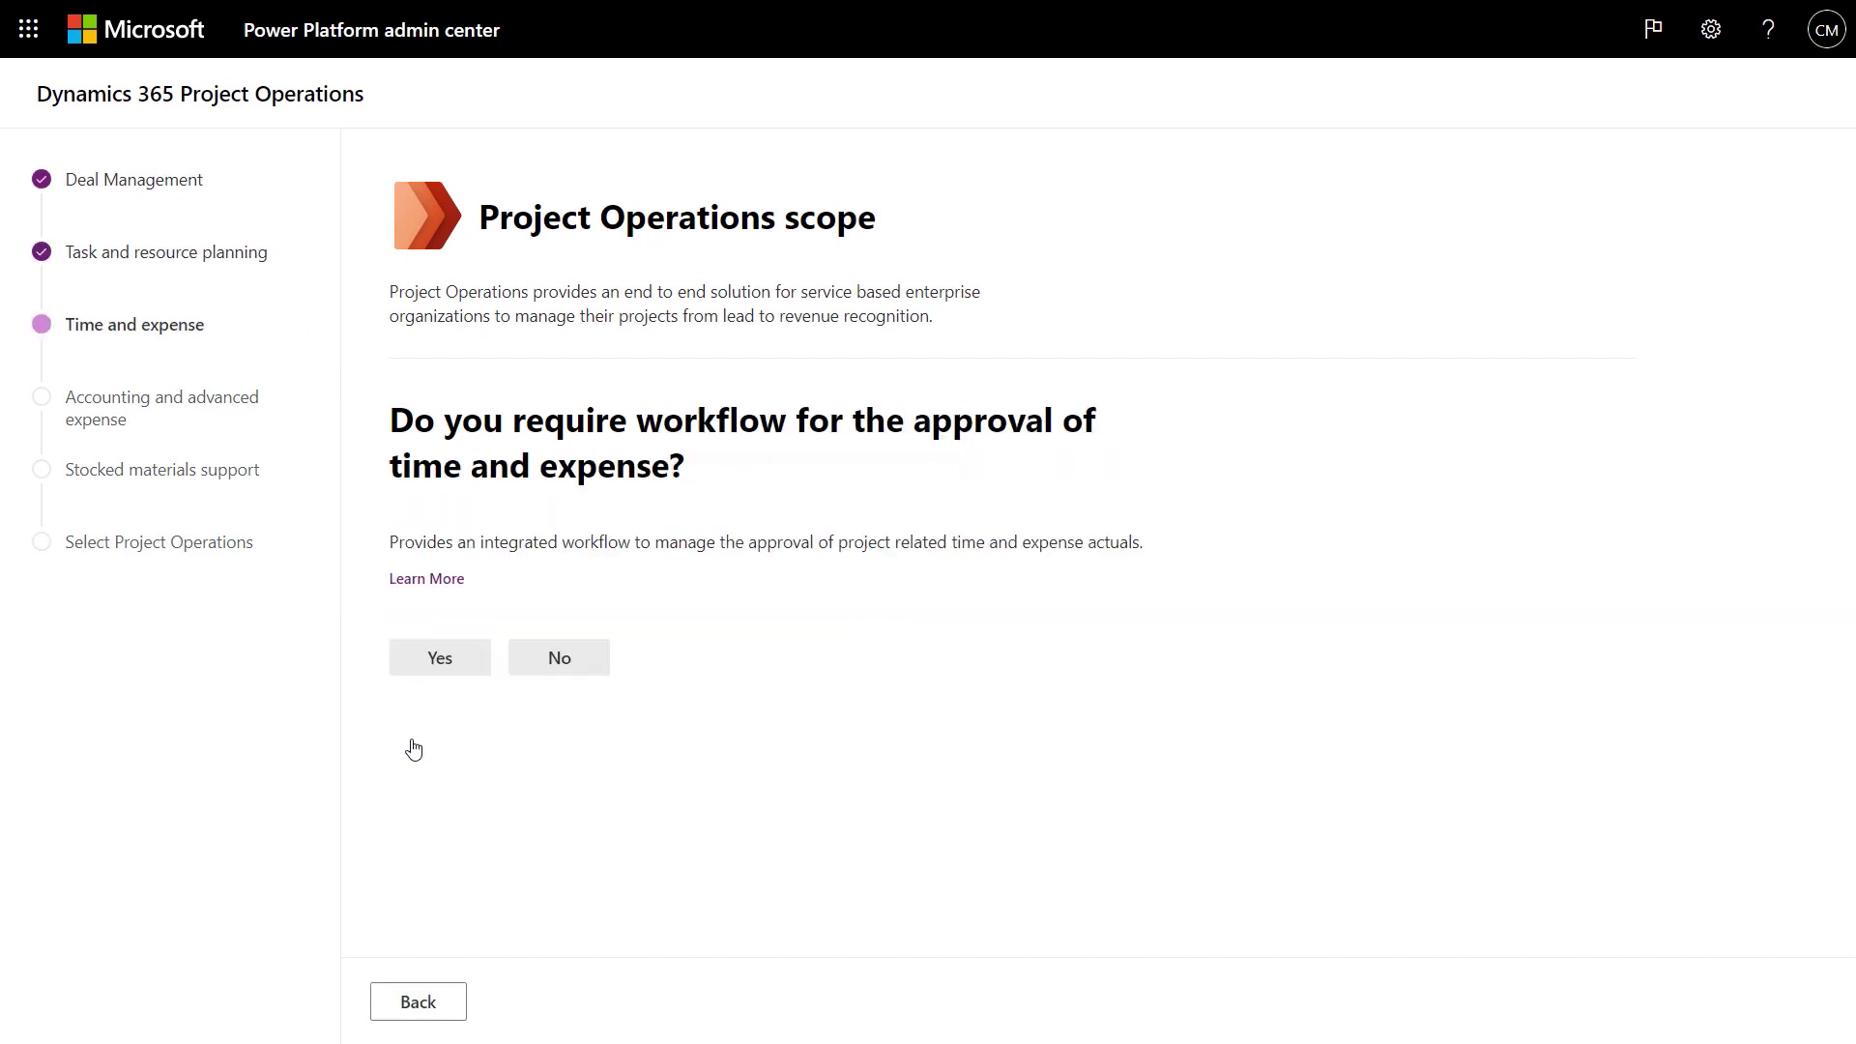
{"action": "left_click", "coordinate": [414, 659]}
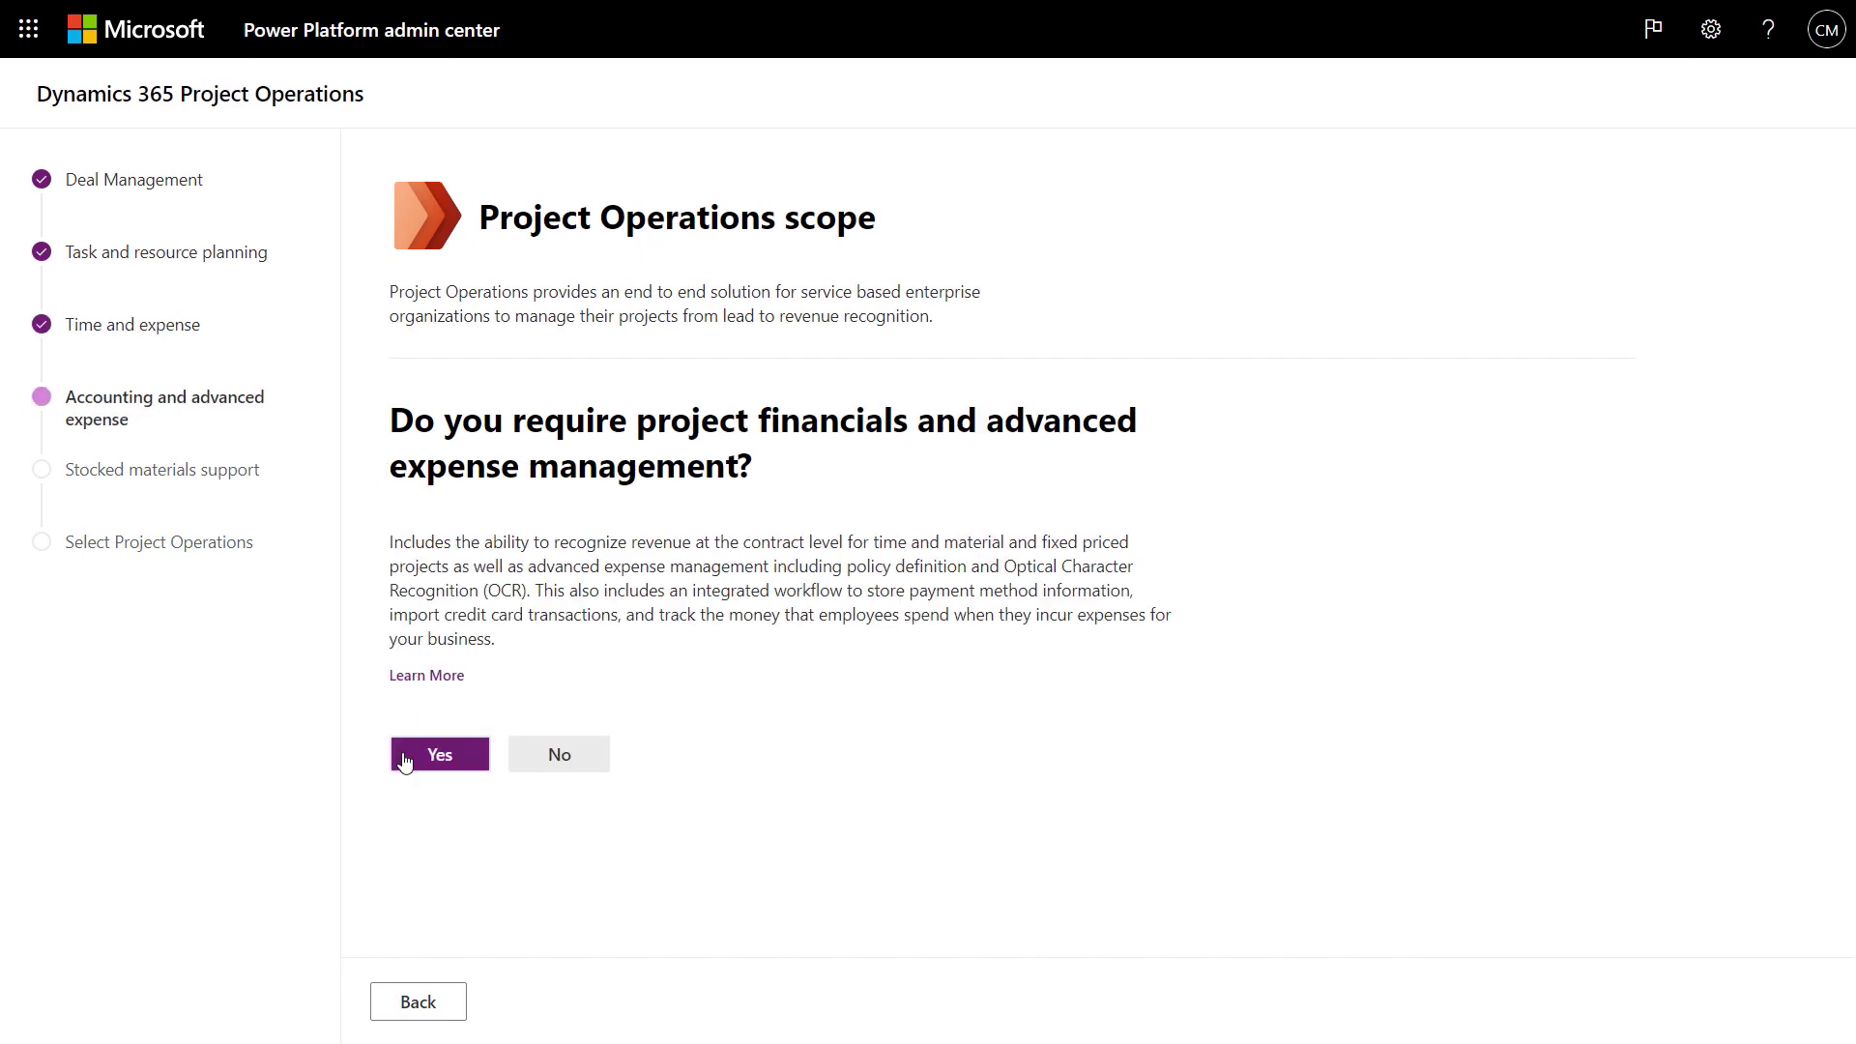
{"action": "left_click", "coordinate": [405, 759]}
{"action": "left_click", "coordinate": [409, 698]}
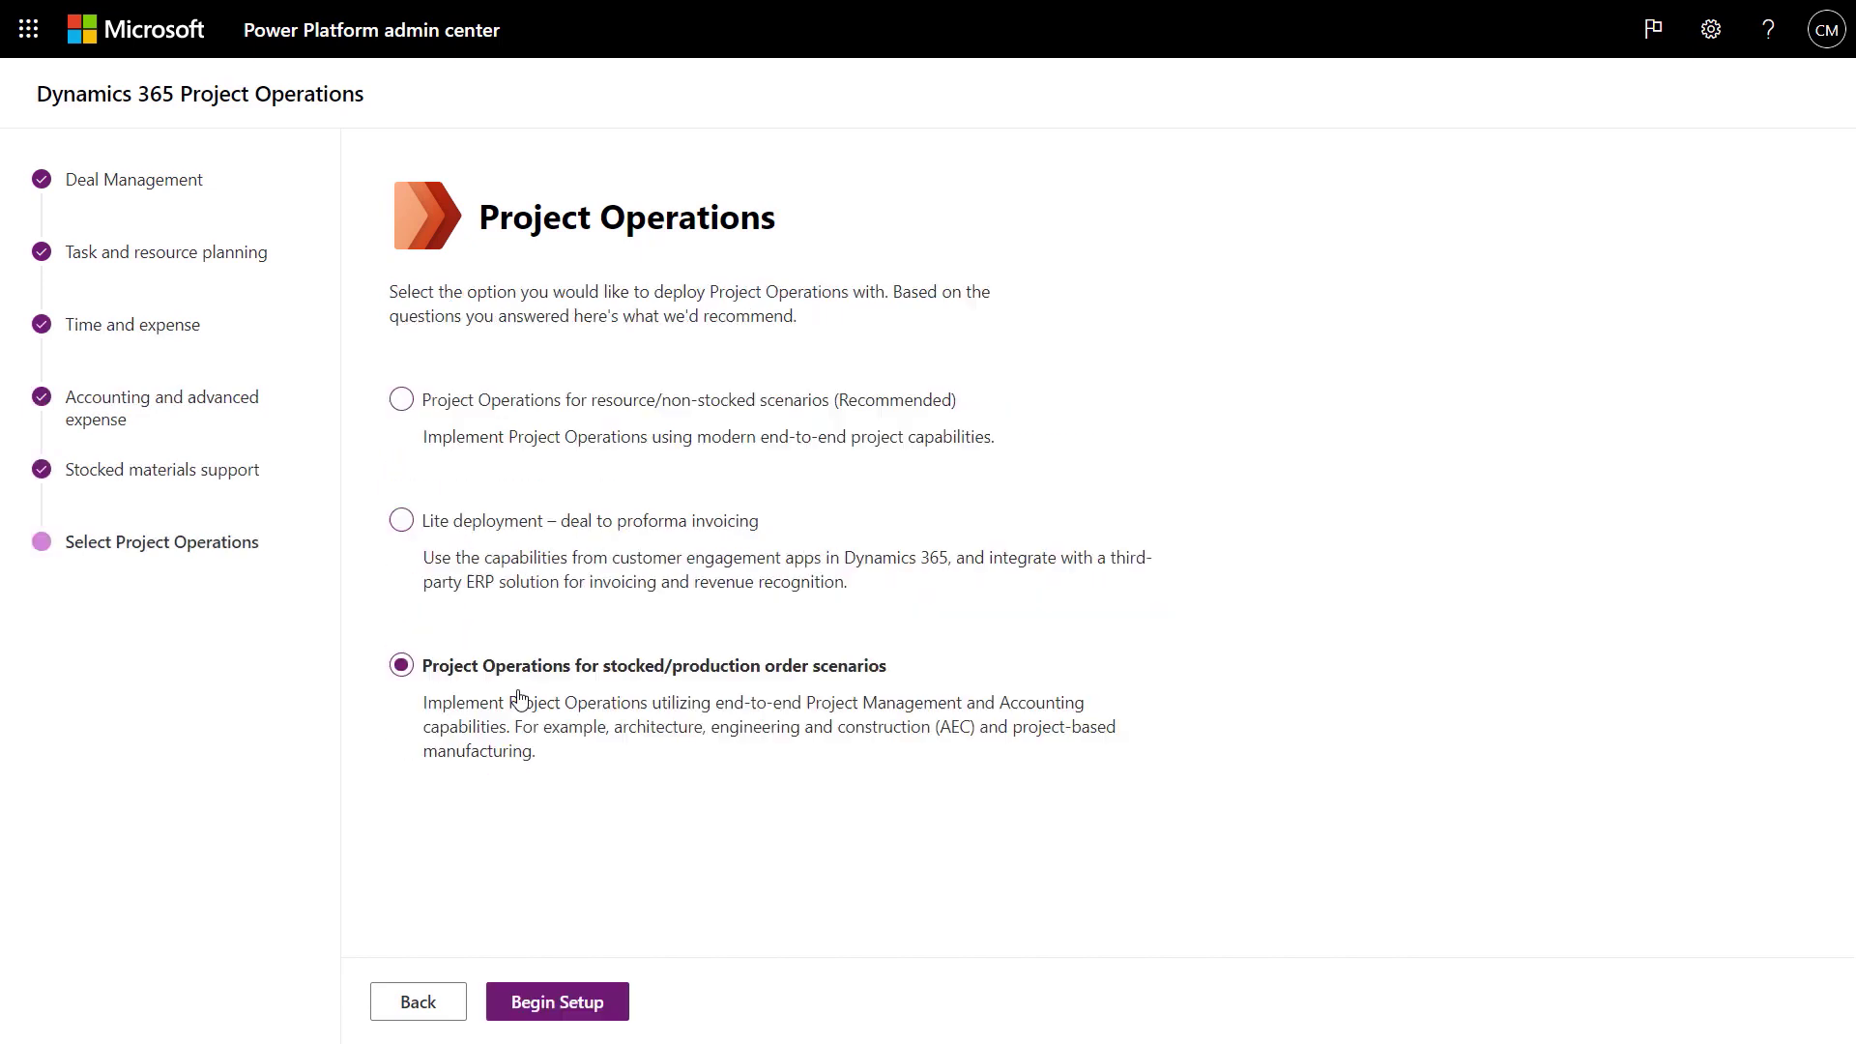